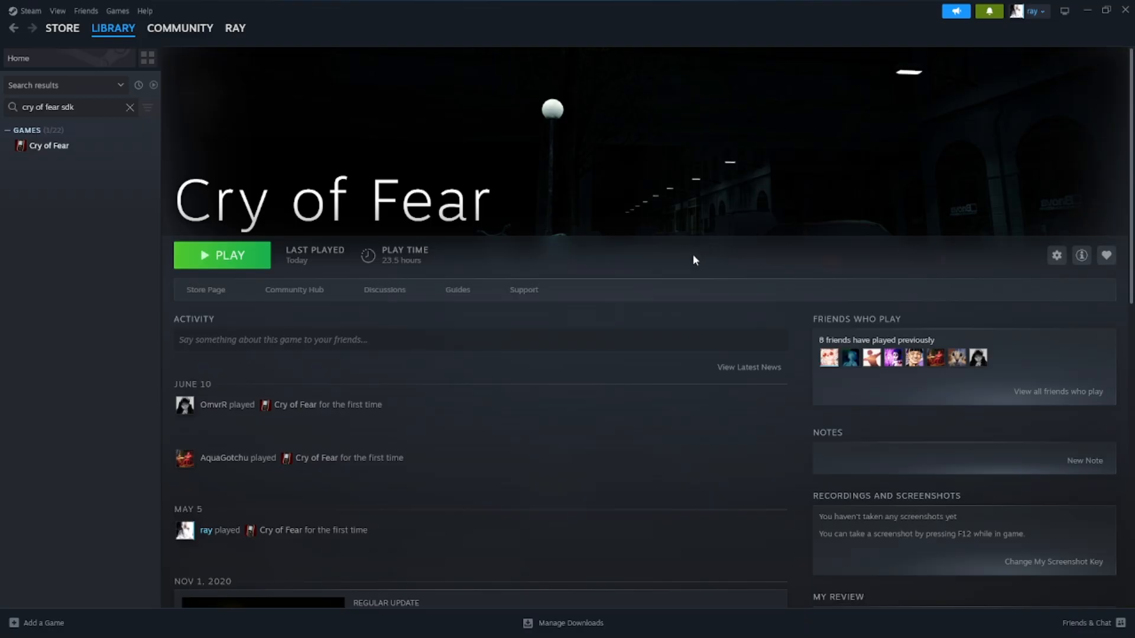
Locate the studiomdl_npcha.rar download on the studiomdl (Npcha) GameBanana page in the browser
{"action": "left_click", "coordinate": [1085, 8]}
{"action": "left_click", "coordinate": [1070, 11]}
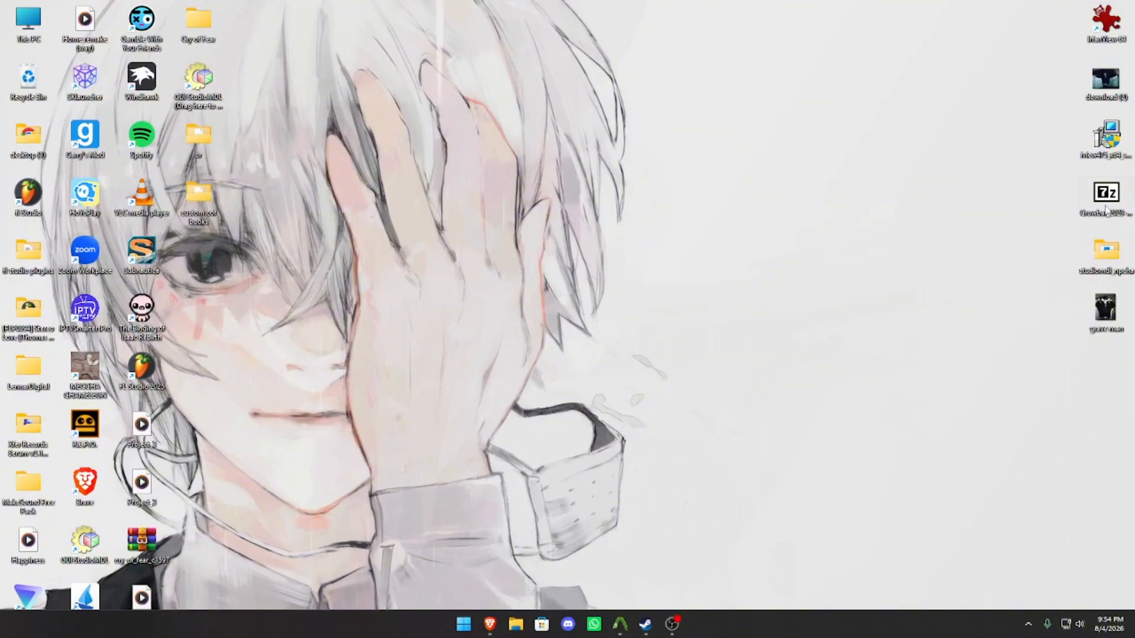
{"action": "double_click", "coordinate": [1106, 251]}
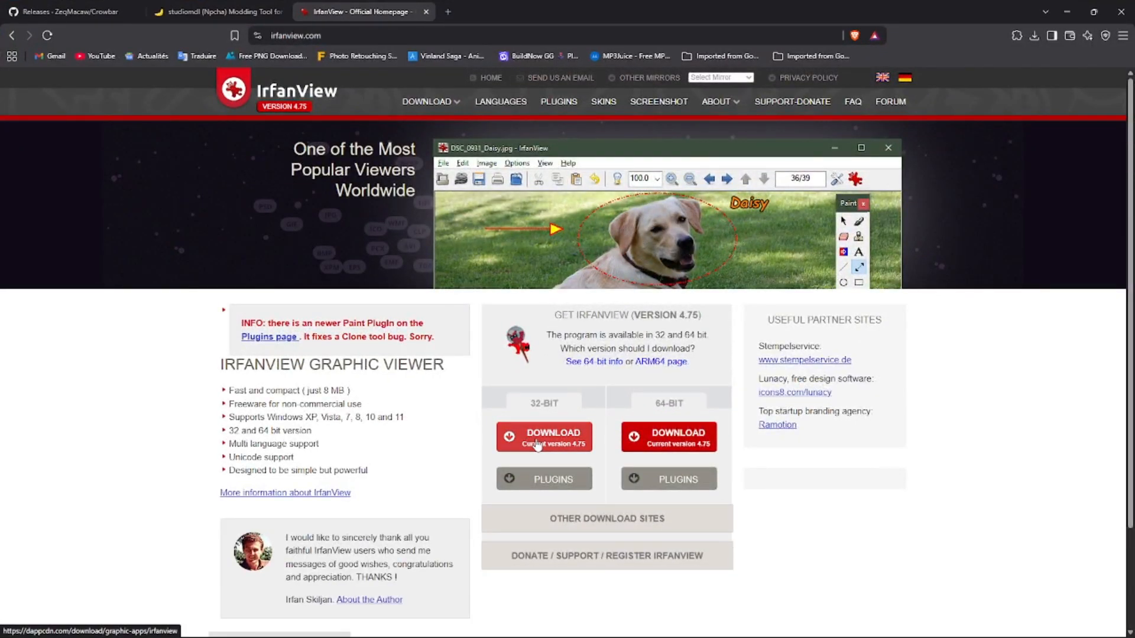
{"action": "key", "text": "ctrl+shift+Tab"}
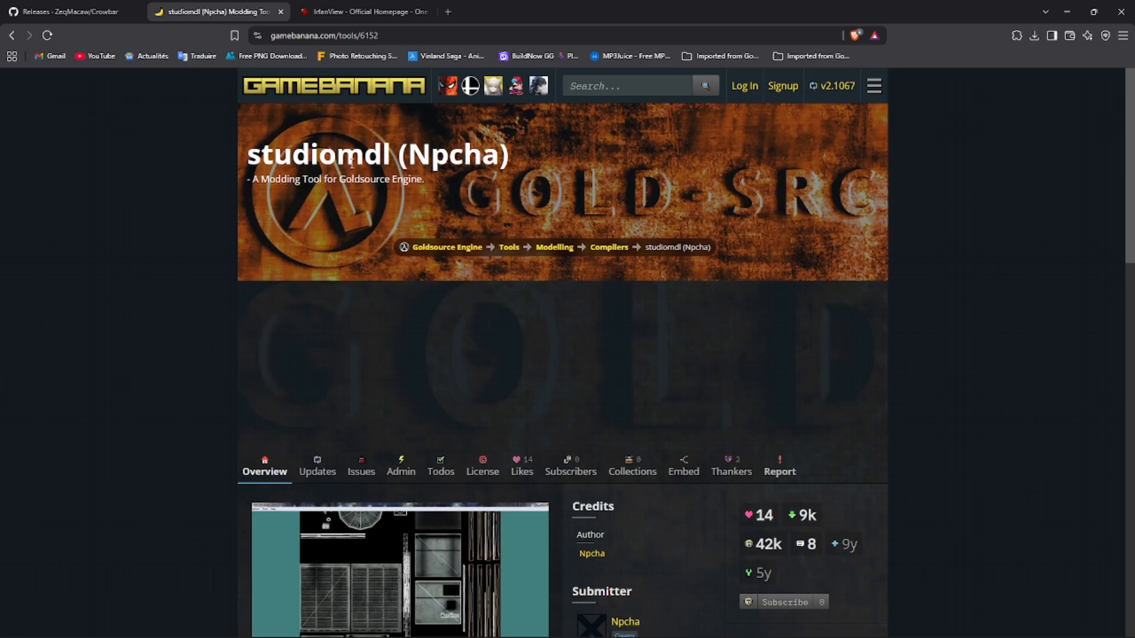
{"action": "scroll", "coordinate": [474, 201], "scroll_direction": "down", "scroll_amount": 5}
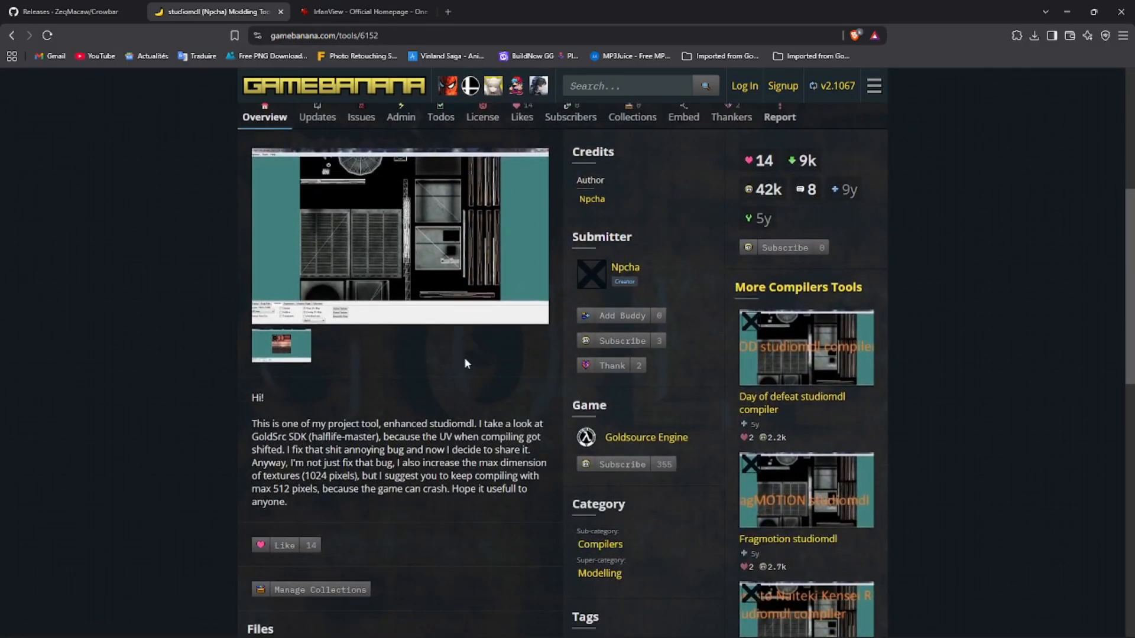
{"action": "scroll", "coordinate": [467, 362], "scroll_direction": "down", "scroll_amount": 5}
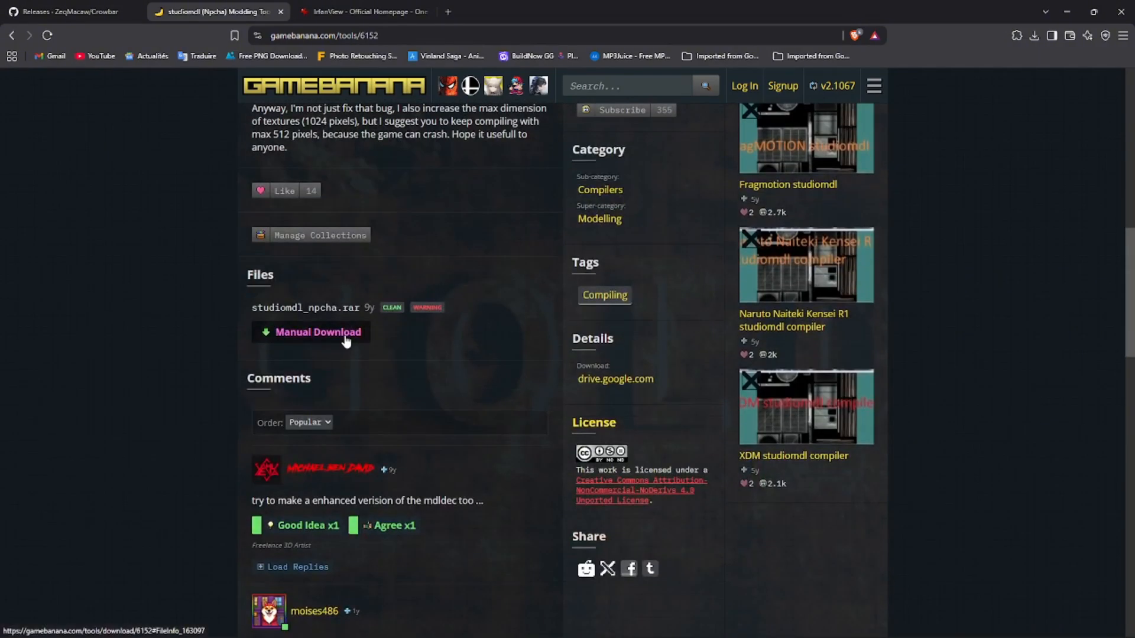
Try to download Crowbar_2023-02-16_0.74.7z from the assets of the Crowbar 0.74 release on GitHub
{"action": "left_click", "coordinate": [59, 13]}
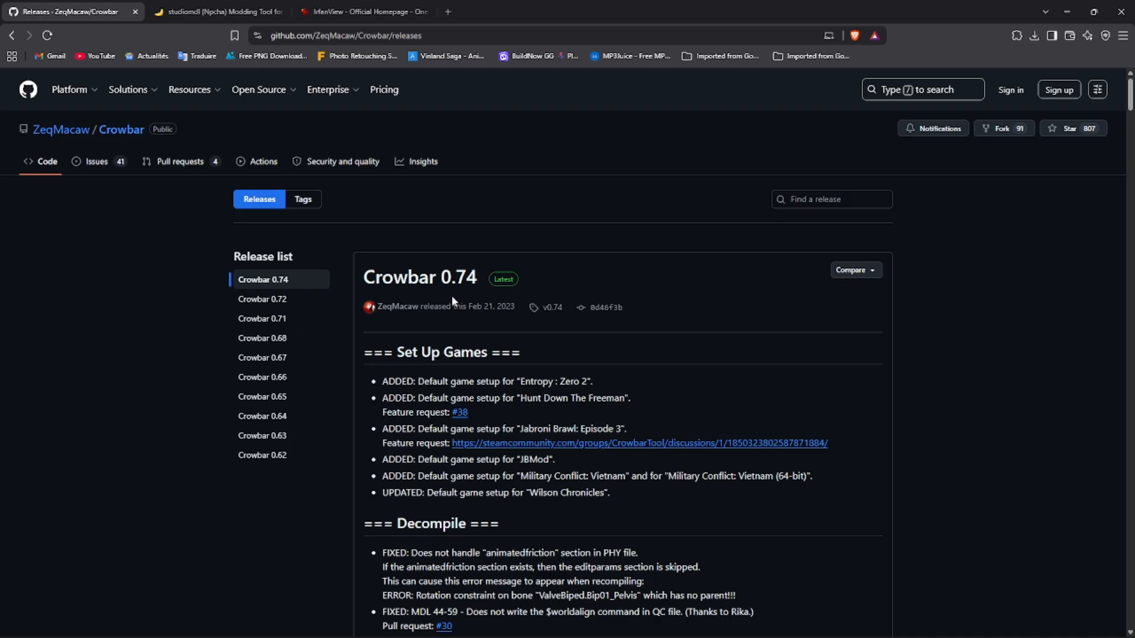
{"action": "scroll", "coordinate": [490, 307], "scroll_direction": "down", "scroll_amount": 20}
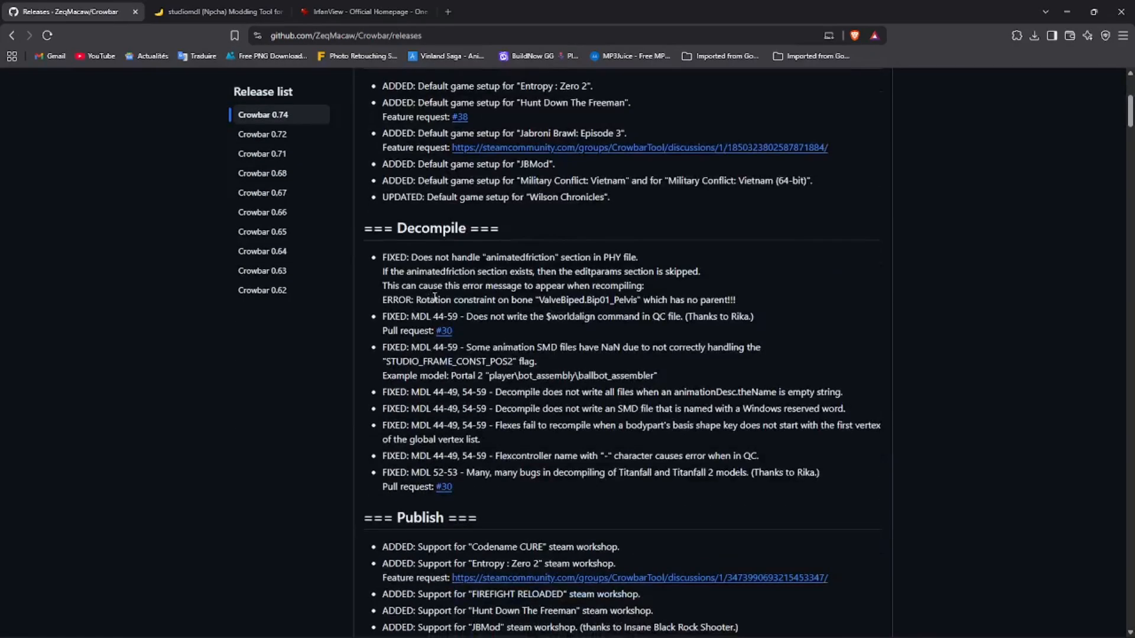
{"action": "scroll", "coordinate": [490, 307], "scroll_direction": "up", "scroll_amount": 10}
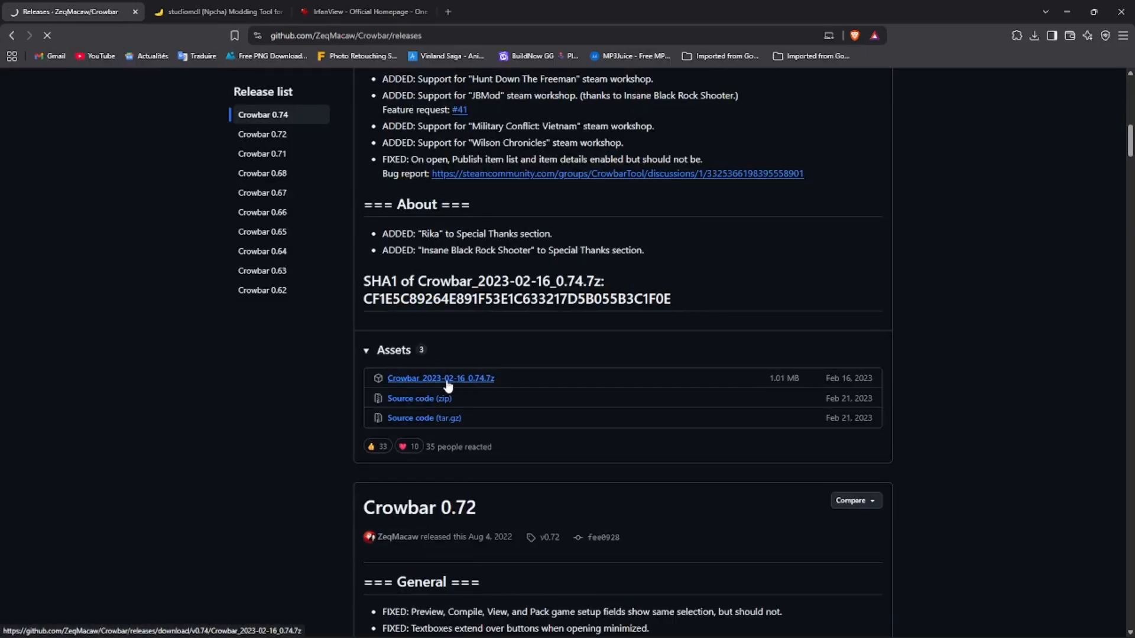
{"action": "left_click", "coordinate": [447, 381]}
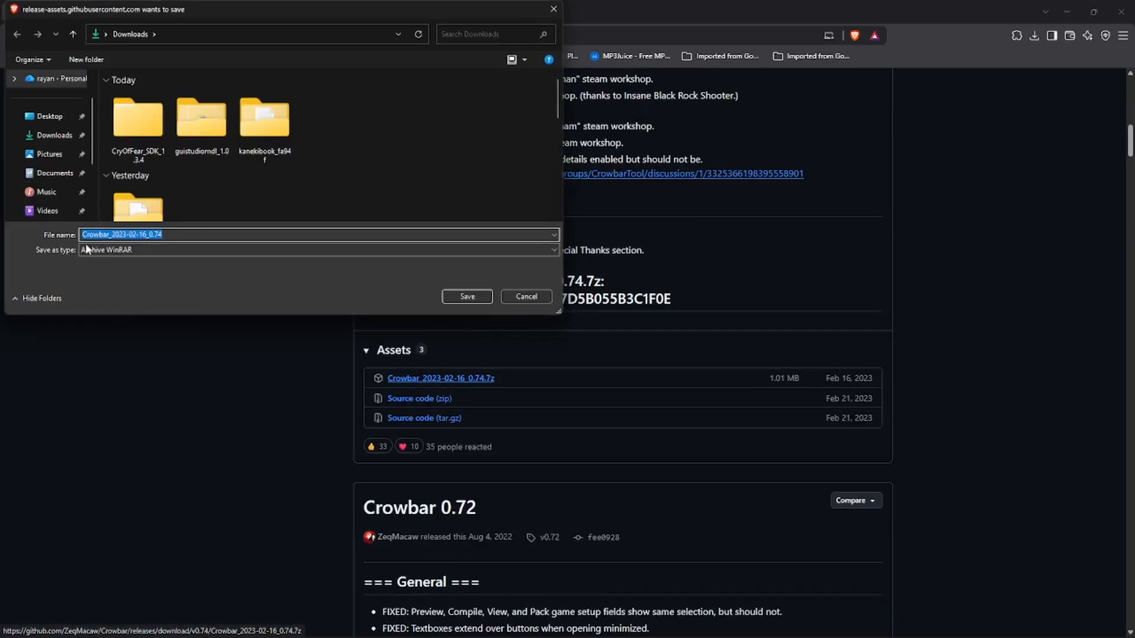
{"action": "left_click", "coordinate": [517, 301]}
{"action": "left_click", "coordinate": [1068, 11]}
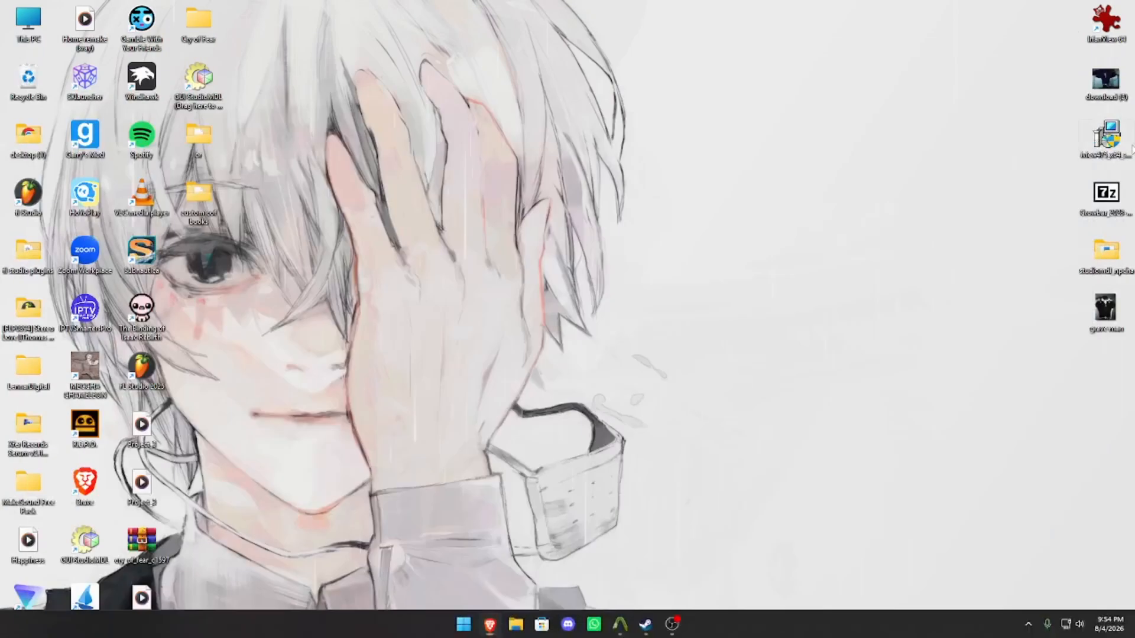
Extract the Crowbar archive on the desktop into its own Crowbar_2023-02-16_0.74 folder and check the folder's contents
{"action": "right_click", "coordinate": [1112, 202]}
{"action": "mouse_move", "coordinate": [951, 448]}
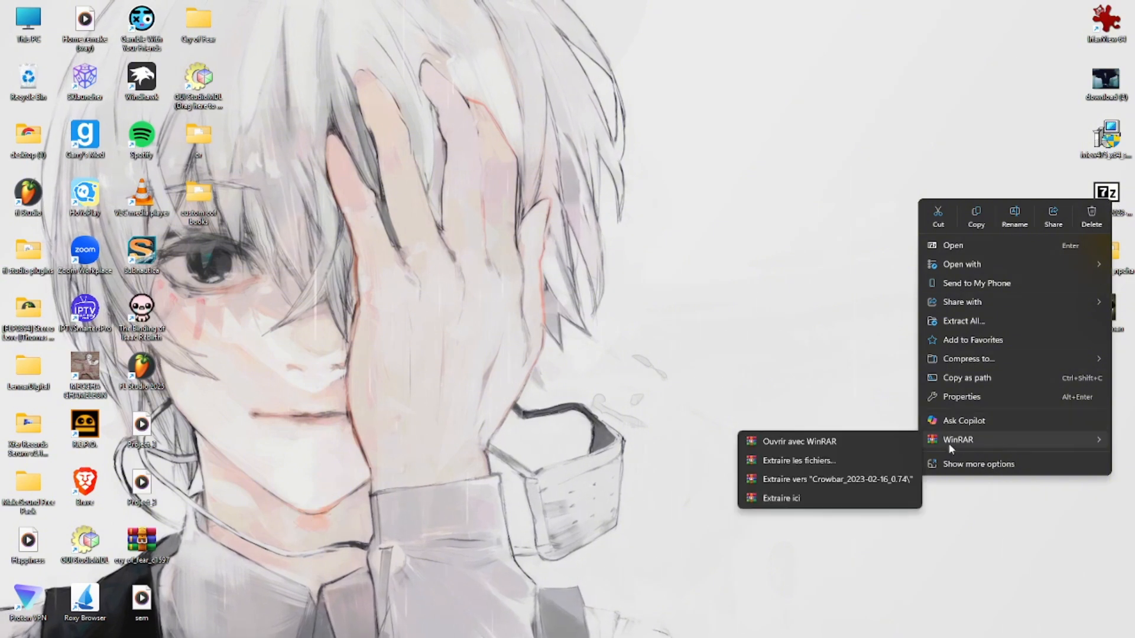
{"action": "left_click", "coordinate": [901, 479]}
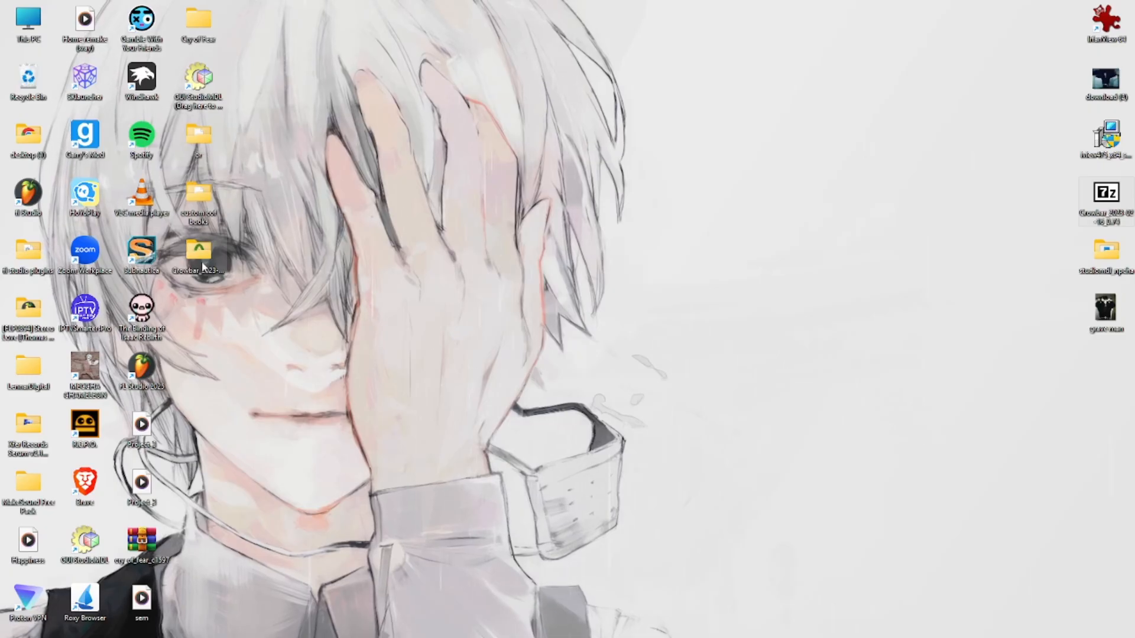
{"action": "double_click", "coordinate": [199, 255]}
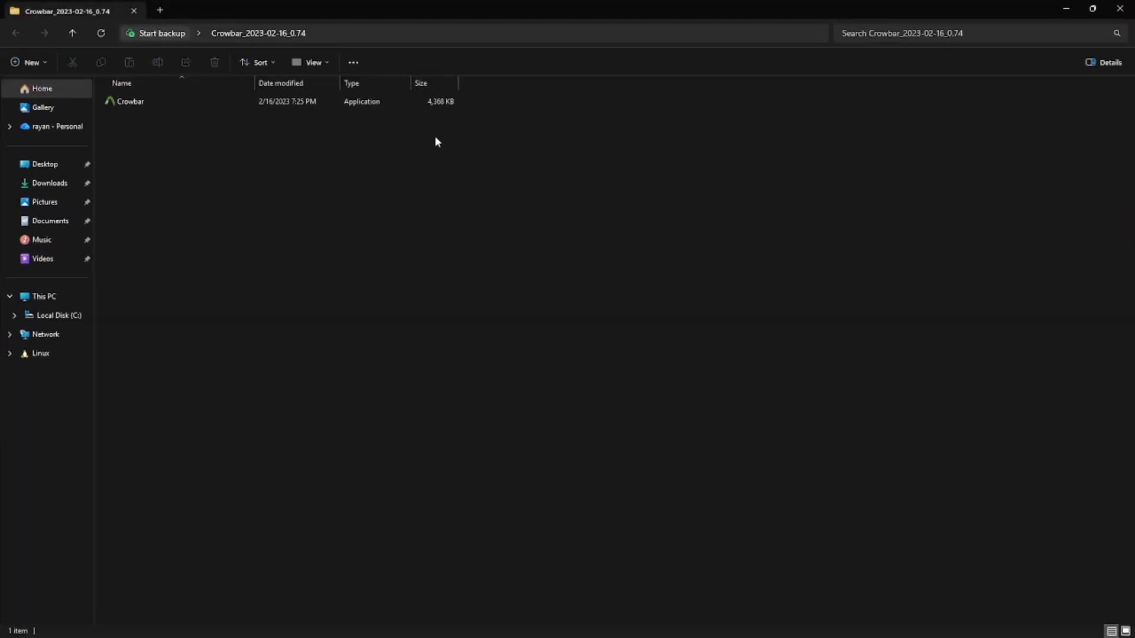
{"action": "left_click", "coordinate": [1120, 9]}
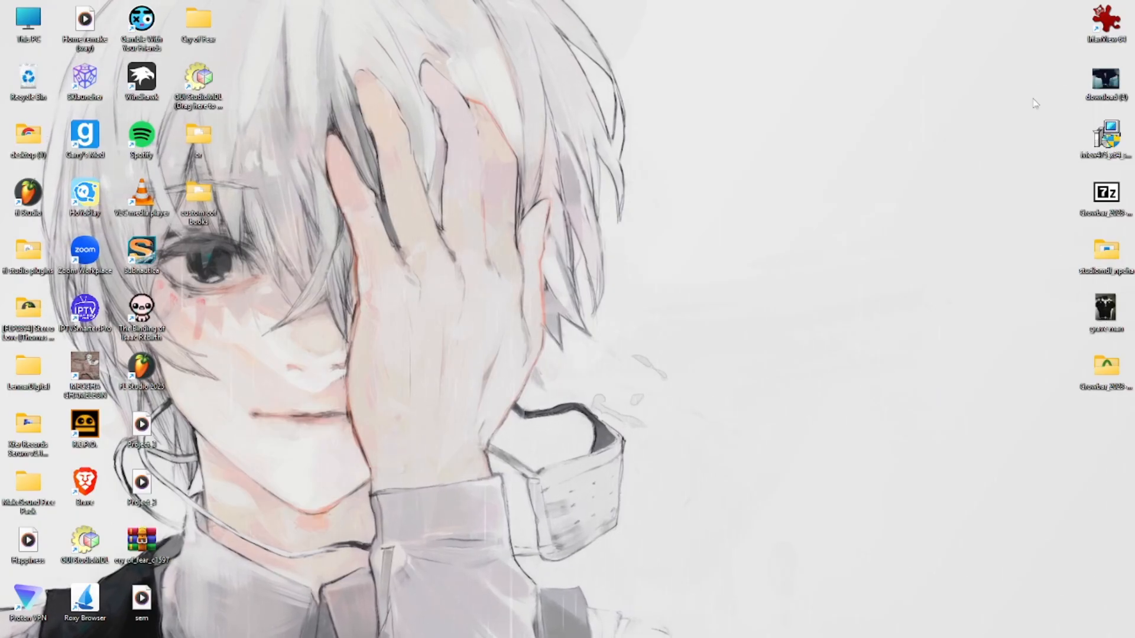
Preview the two image files on the desktop
{"action": "double_click", "coordinate": [1105, 80]}
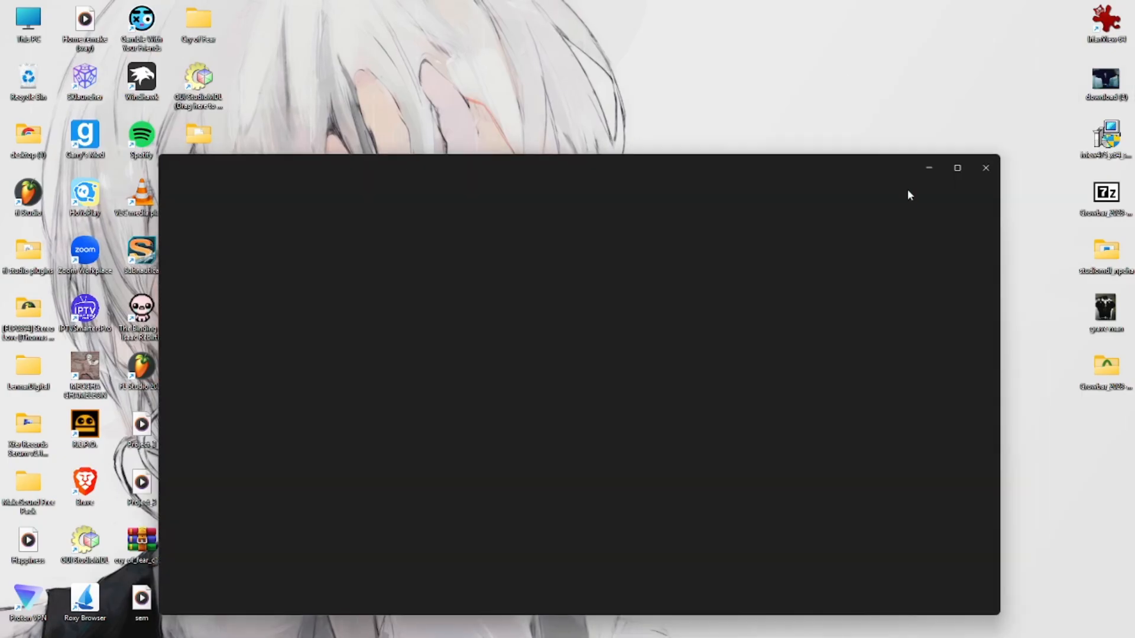
{"action": "left_click", "coordinate": [983, 170]}
{"action": "double_click", "coordinate": [1103, 309]}
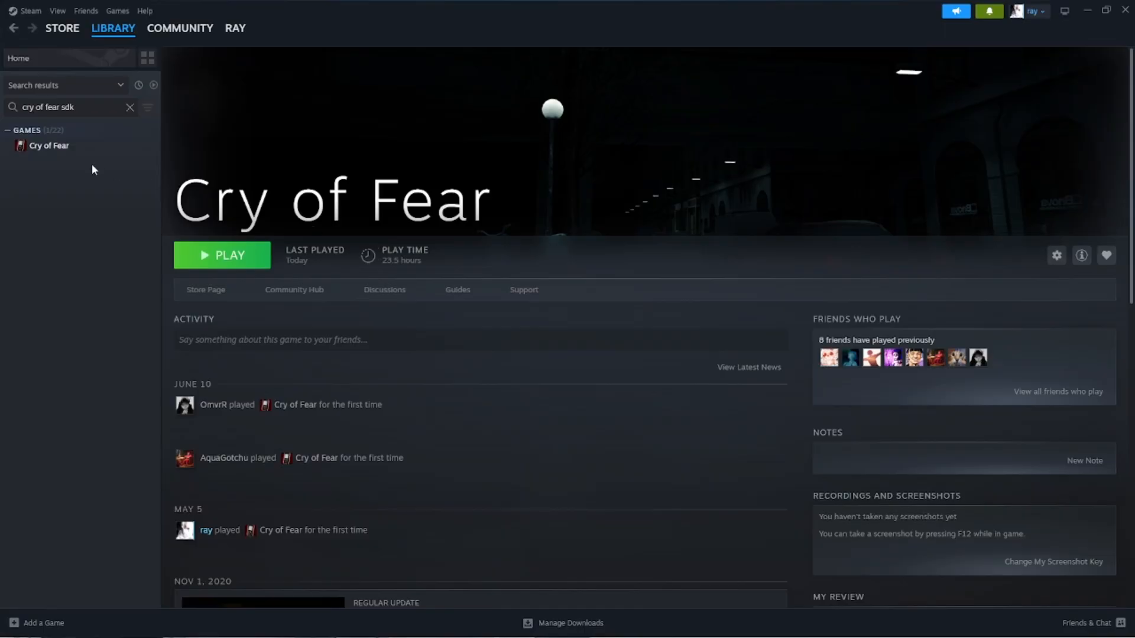
Switch to the Steam library and browse the local files of Cry of Fear
{"action": "right_click", "coordinate": [75, 148]}
{"action": "left_click", "coordinate": [15, 189]}
{"action": "right_click", "coordinate": [90, 148]}
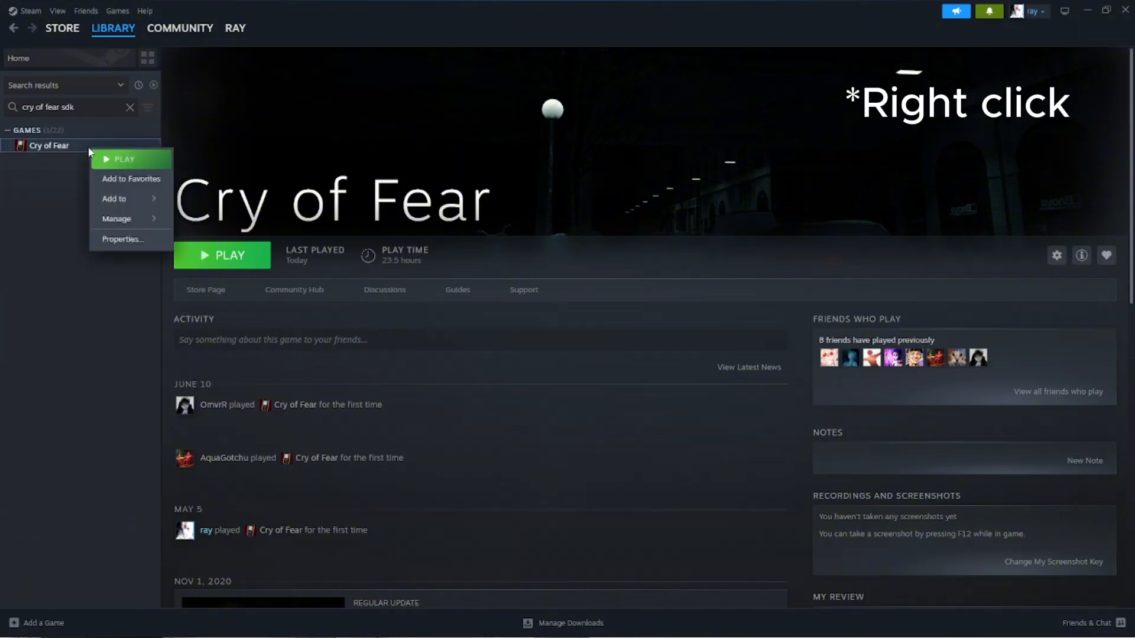
{"action": "mouse_move", "coordinate": [129, 225]}
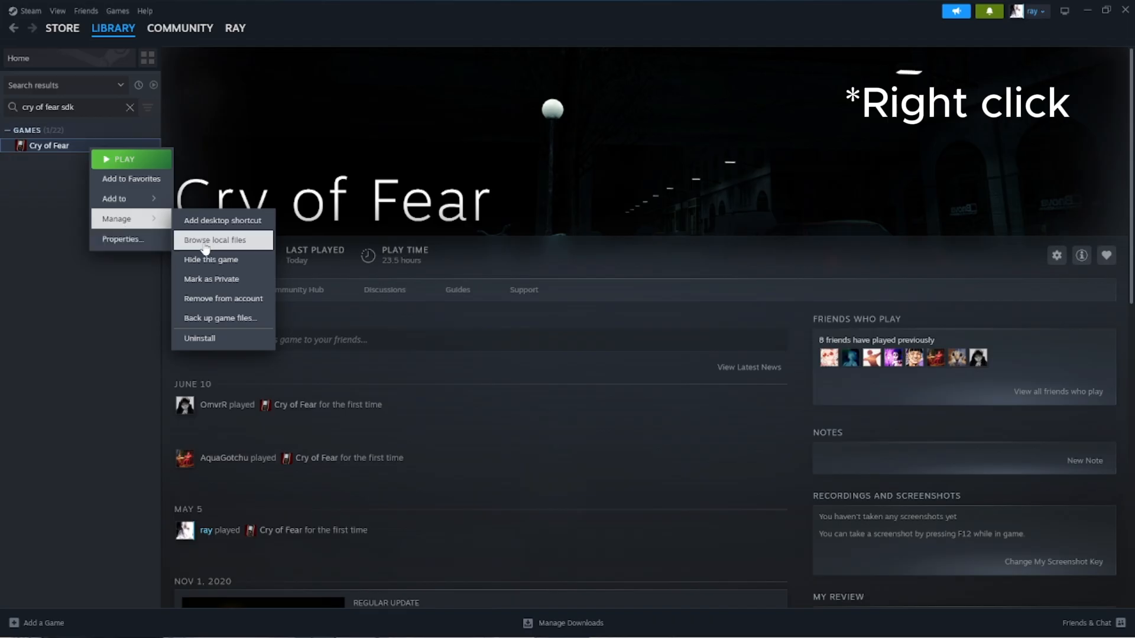
{"action": "left_click", "coordinate": [209, 242]}
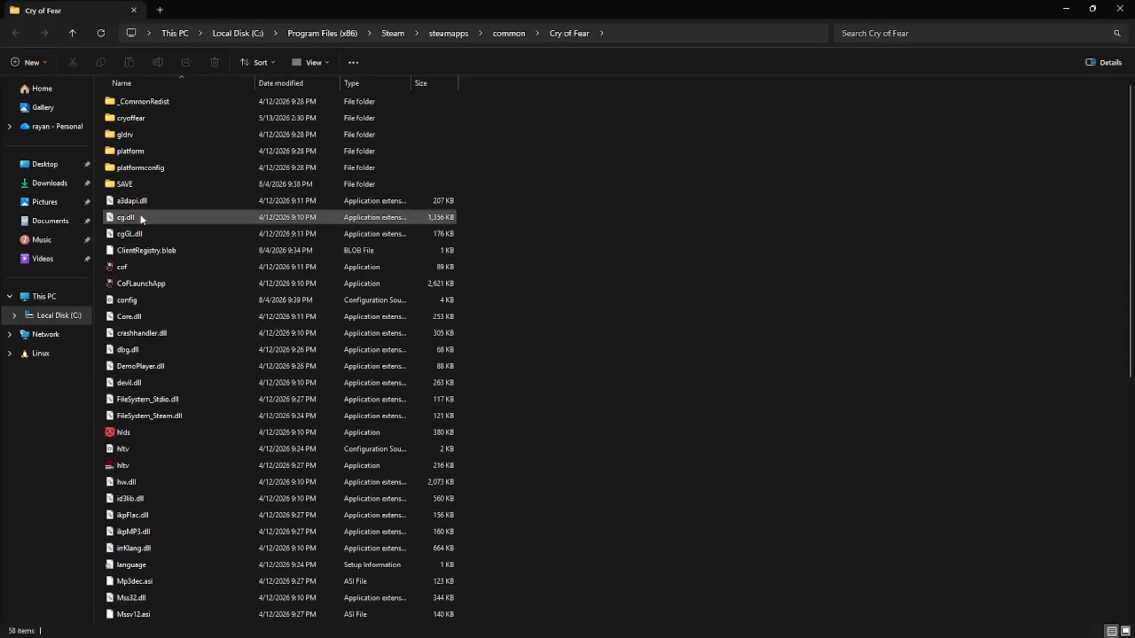
Open the cryoffear\models\weapons\booklaser folder and select its full path
{"action": "double_click", "coordinate": [151, 118]}
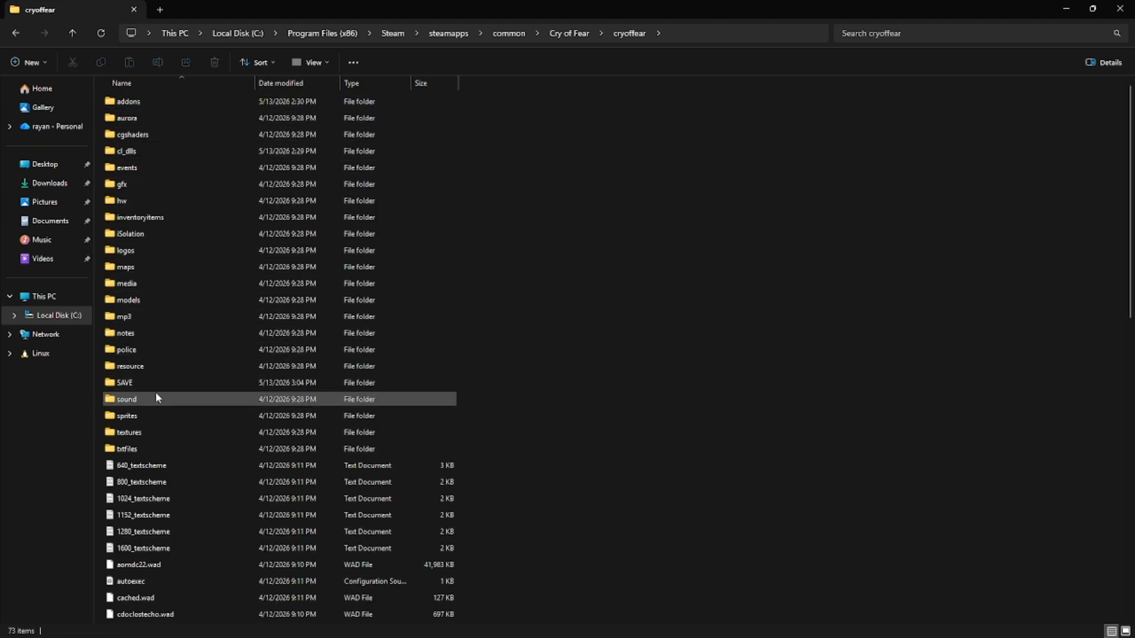
{"action": "double_click", "coordinate": [136, 300]}
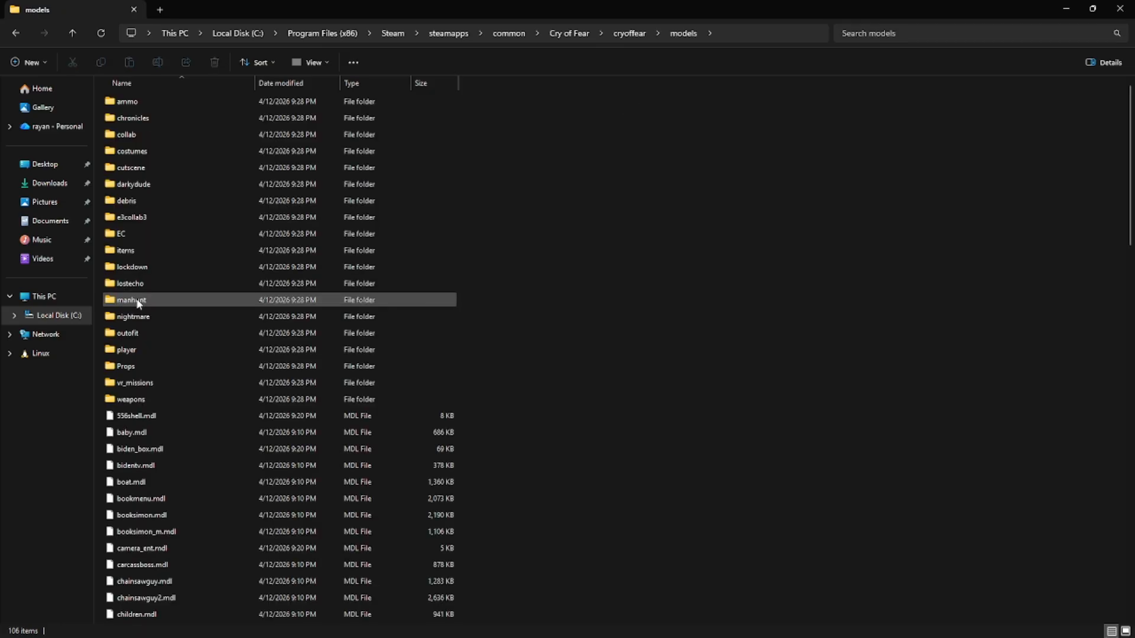
{"action": "double_click", "coordinate": [151, 394]}
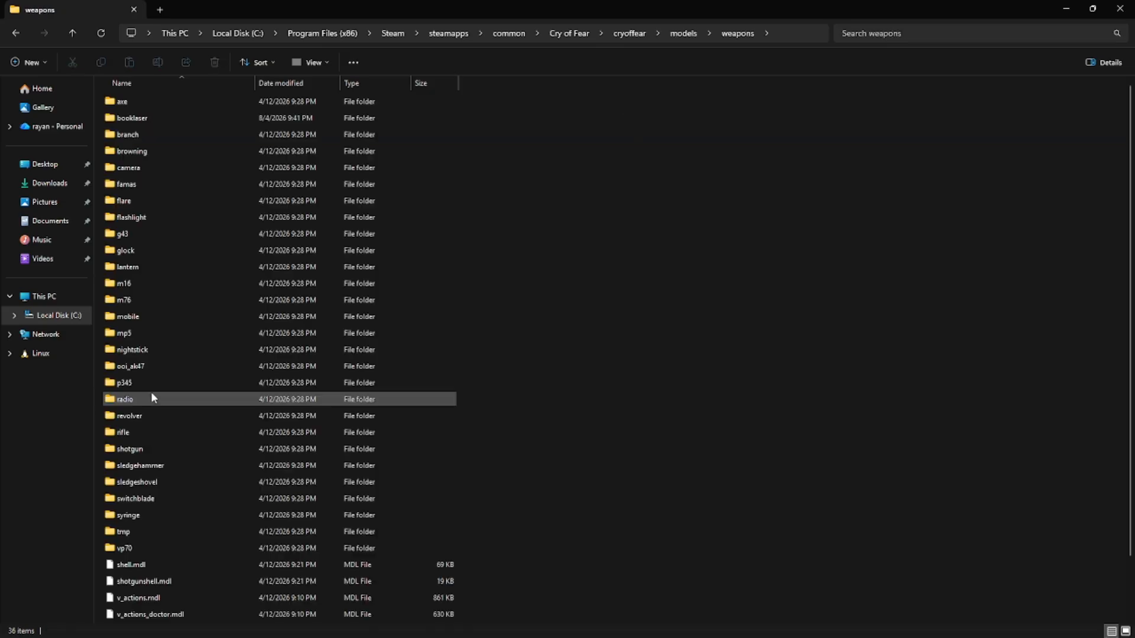
{"action": "double_click", "coordinate": [178, 117]}
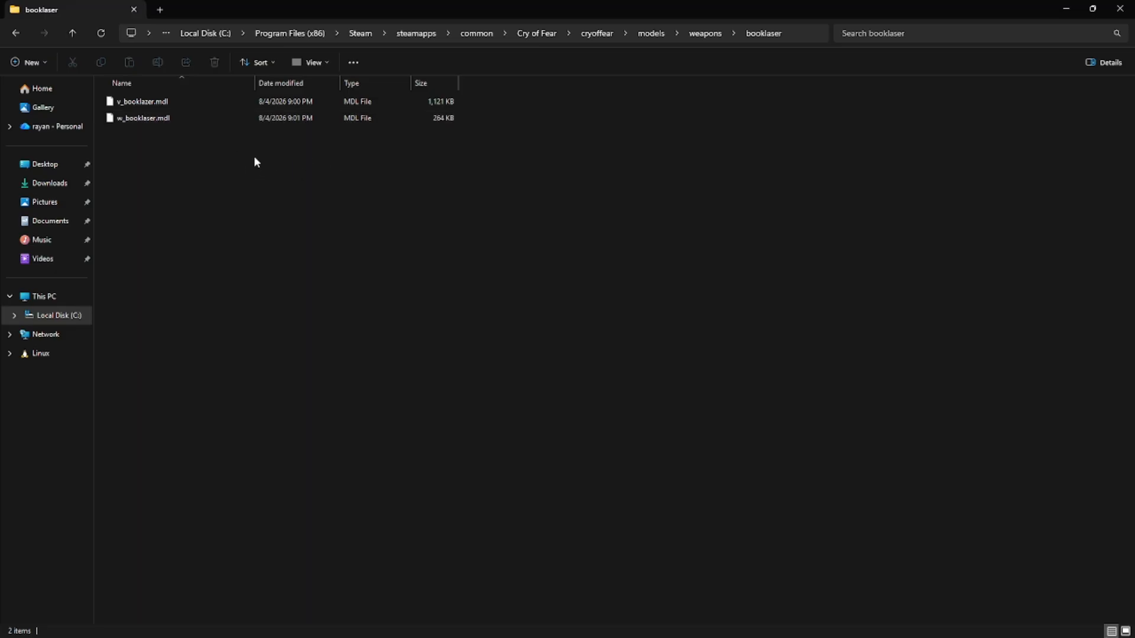
{"action": "left_click", "coordinate": [798, 37]}
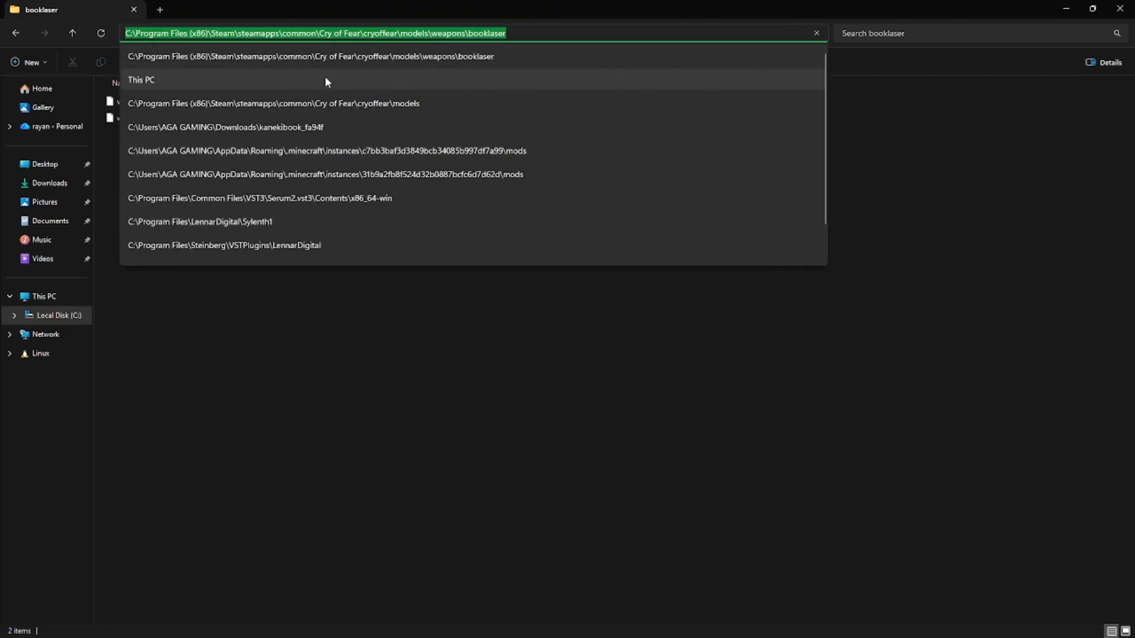
Switch to Crowbar, review the Cry of Fear game setup and return to the decompile settings
{"action": "key", "text": "alt+Tab"}
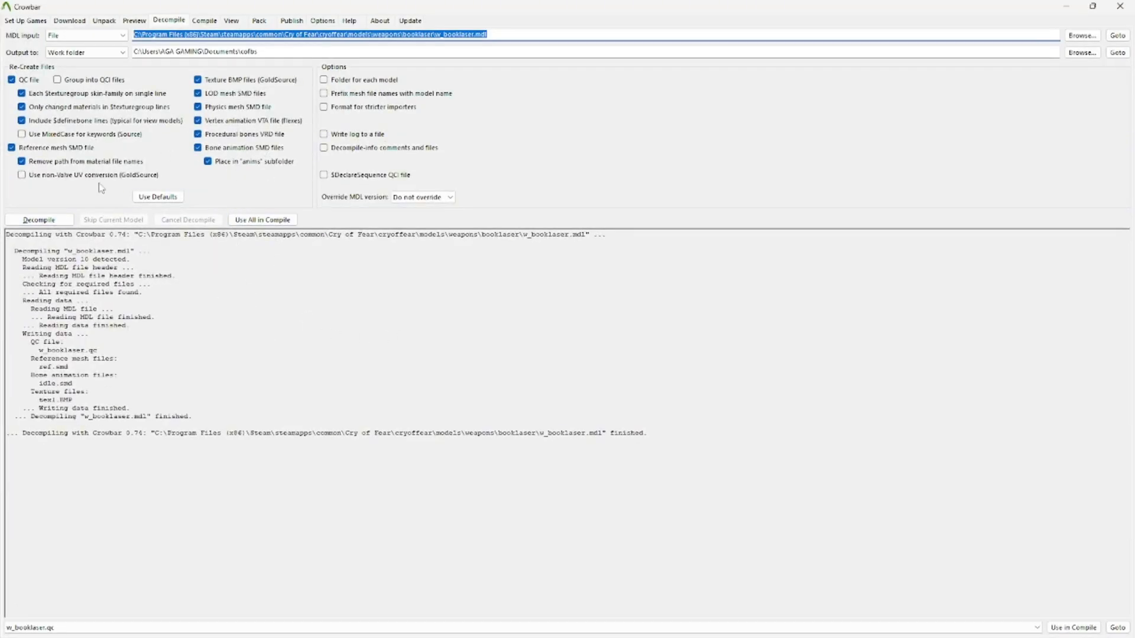
{"action": "left_click", "coordinate": [24, 20]}
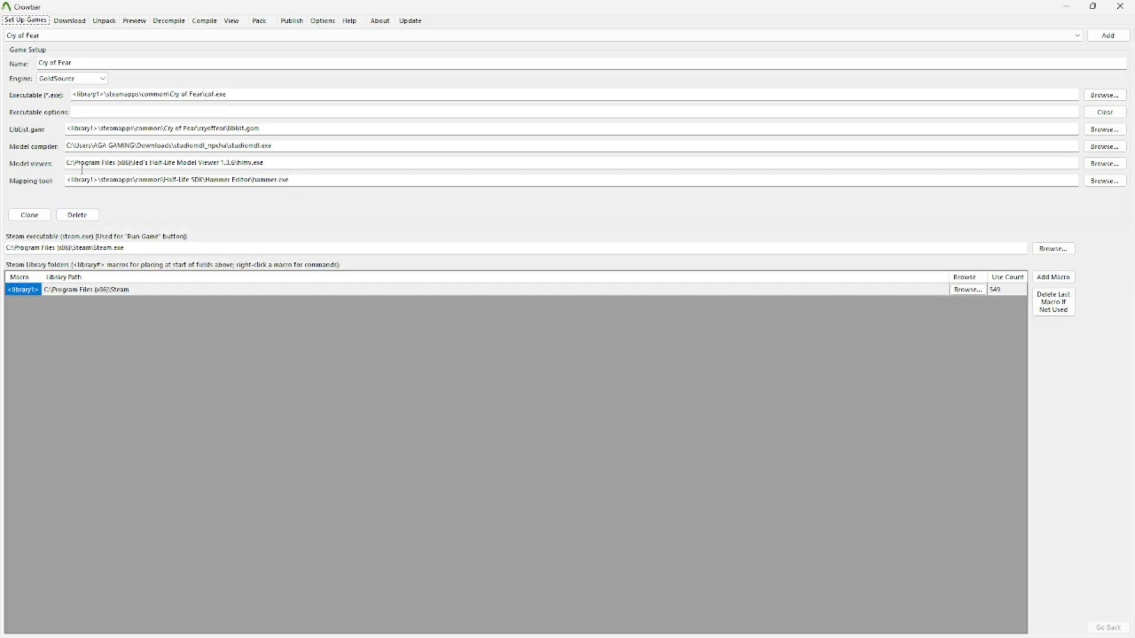
{"action": "left_click", "coordinate": [170, 21]}
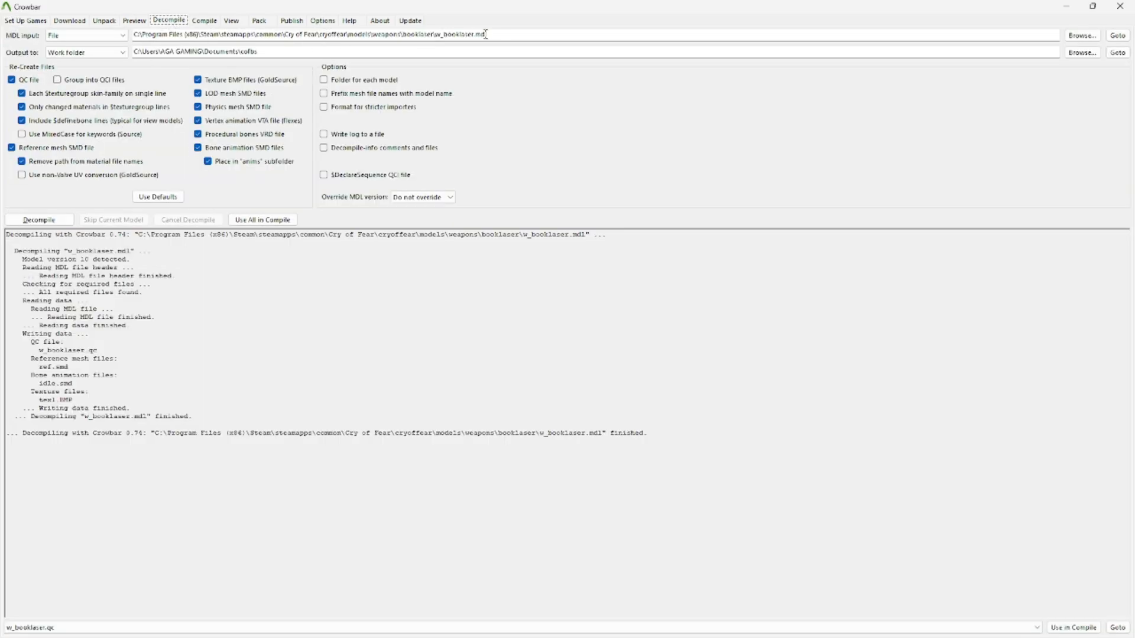
Try to choose v_booklazer.mdl from the booklaser folder as the MDL input for decompiling
{"action": "left_click_drag", "start_coordinate": [489, 34], "coordinate": [329, 30]}
{"action": "left_click_drag", "start_coordinate": [195, 26], "coordinate": [120, 32]}
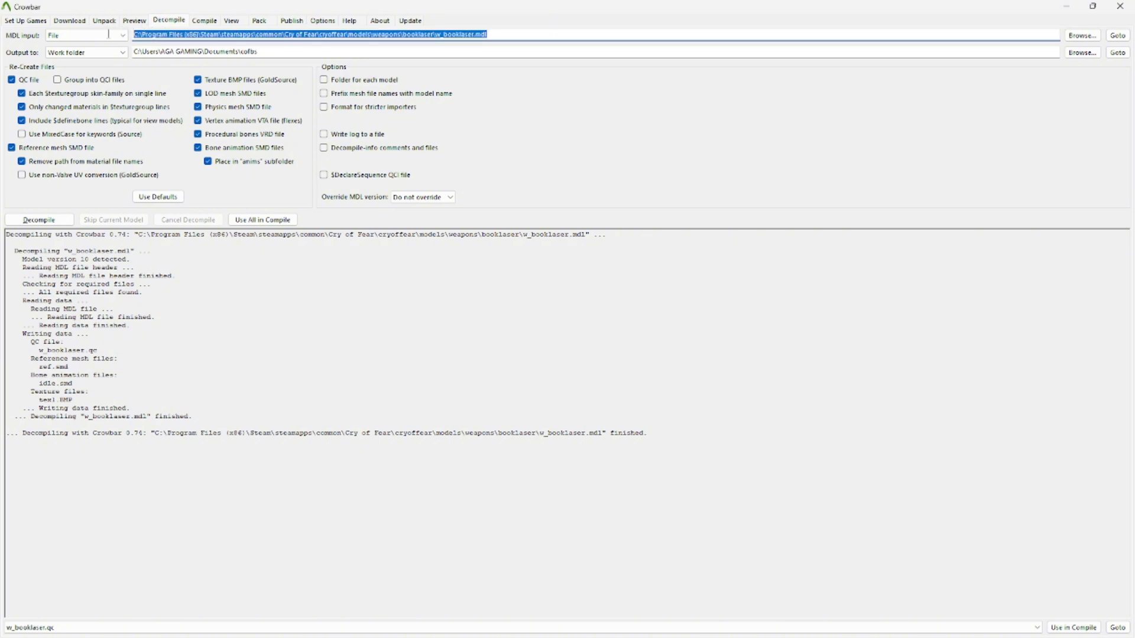
{"action": "left_click", "coordinate": [1082, 35]}
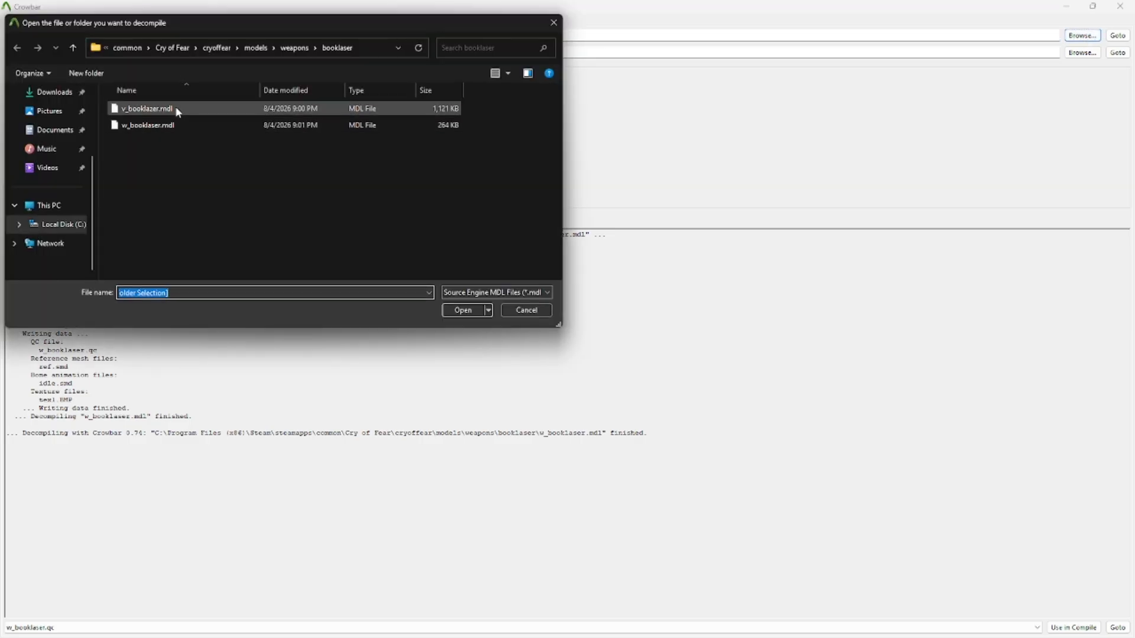
{"action": "left_click", "coordinate": [177, 110]}
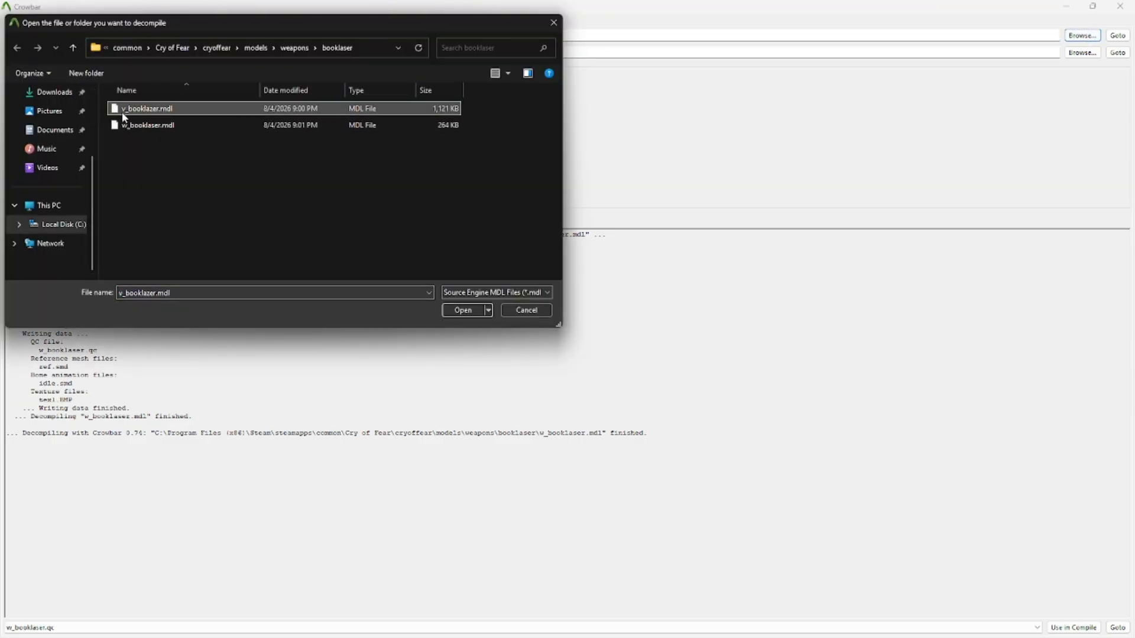
{"action": "left_click", "coordinate": [525, 310]}
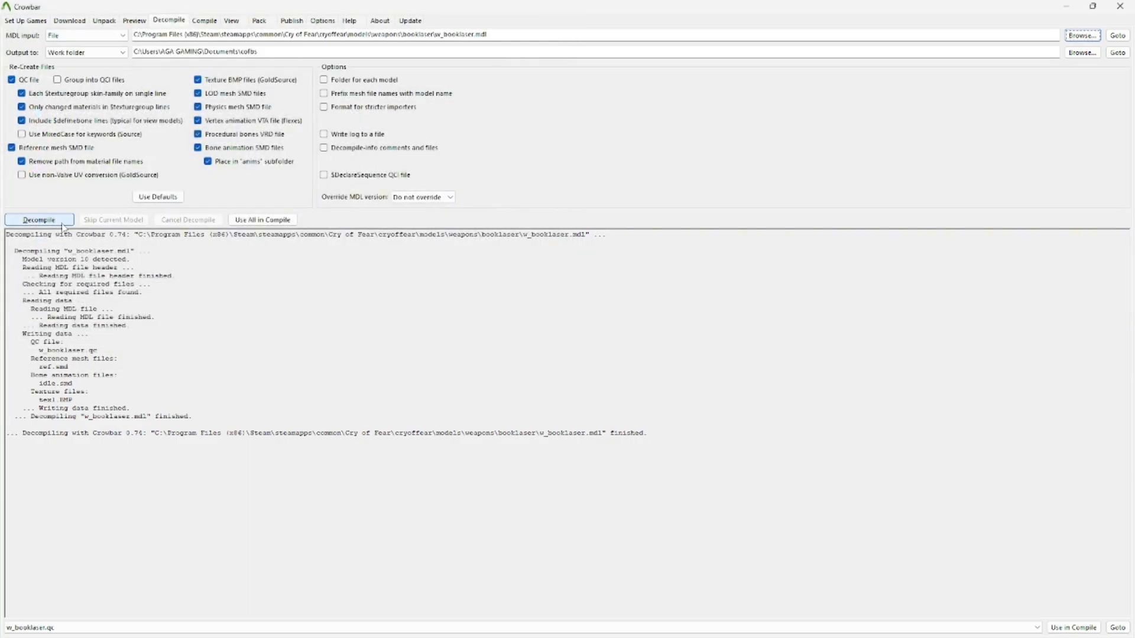
Select Cry of Fear as the game to configure in Crowbar's game setup
{"action": "left_click", "coordinate": [34, 23]}
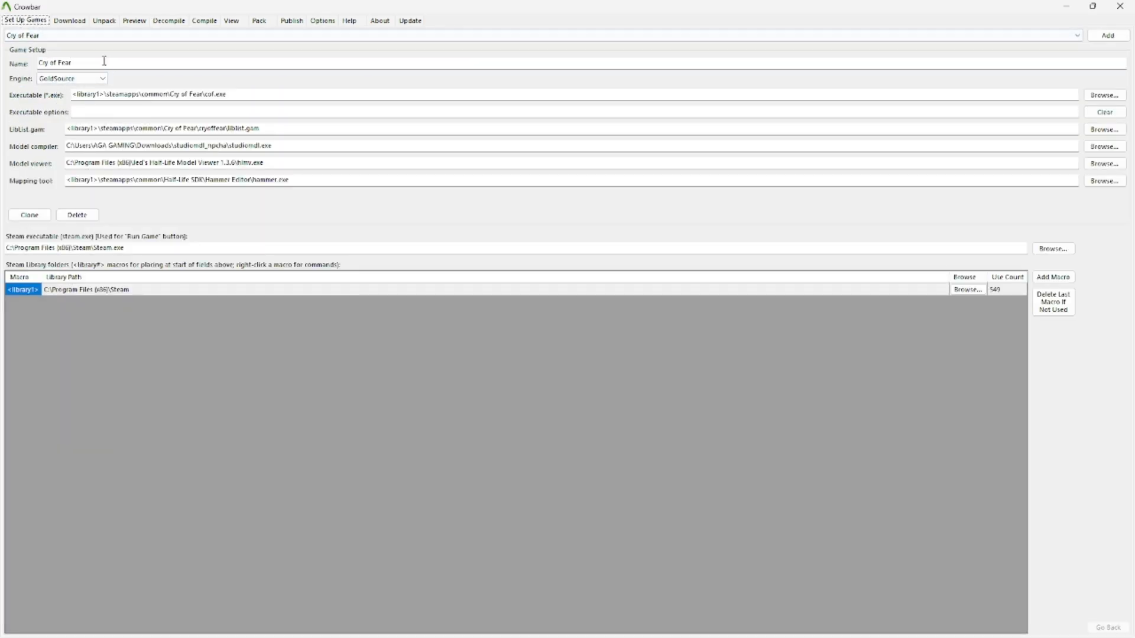
{"action": "left_click", "coordinate": [286, 36]}
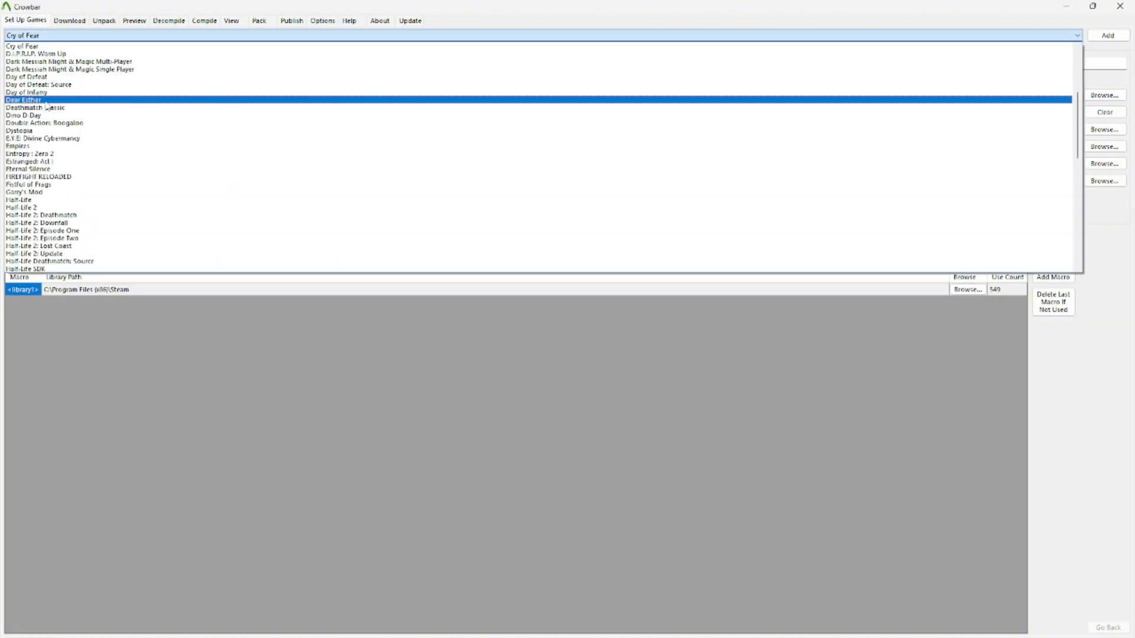
{"action": "scroll", "coordinate": [24, 118], "scroll_direction": "up", "scroll_amount": 3}
{"action": "scroll", "coordinate": [23, 124], "scroll_direction": "up", "scroll_amount": 2}
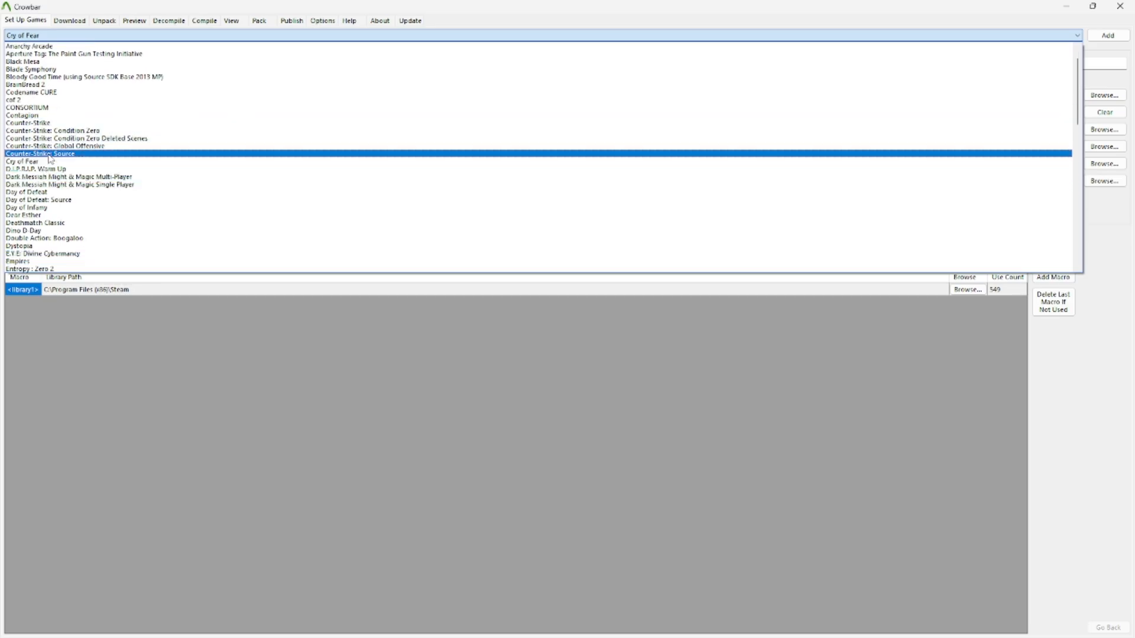
{"action": "left_click", "coordinate": [50, 162]}
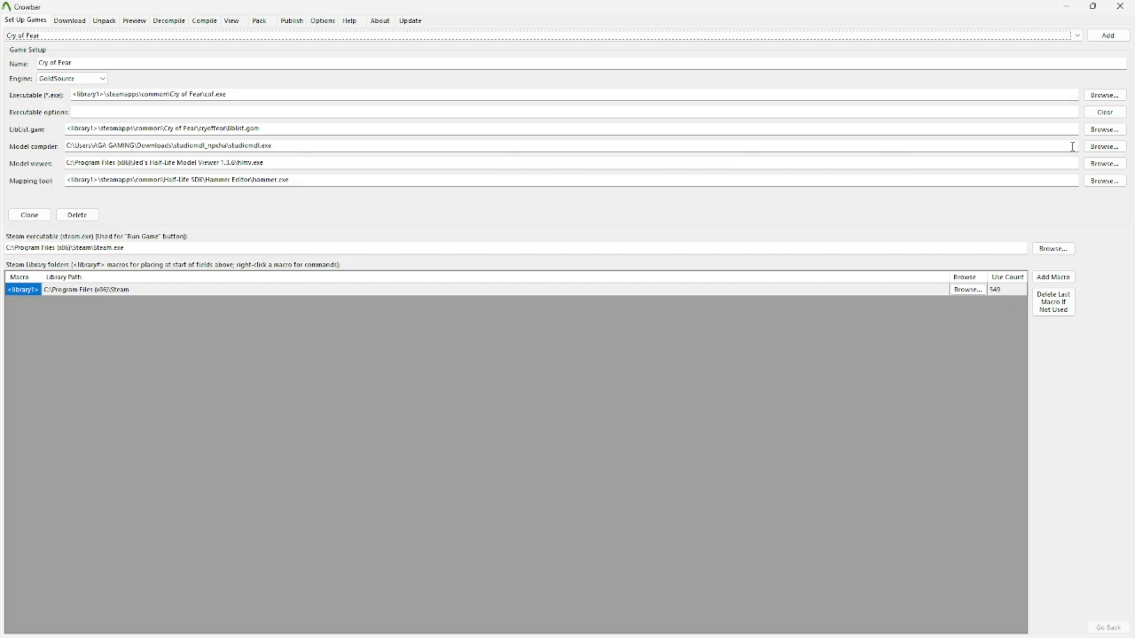
Try to choose studiomdl from the desktop's studiomdl_npcha folder as the model compiler, with all file types shown
{"action": "left_click", "coordinate": [1103, 147]}
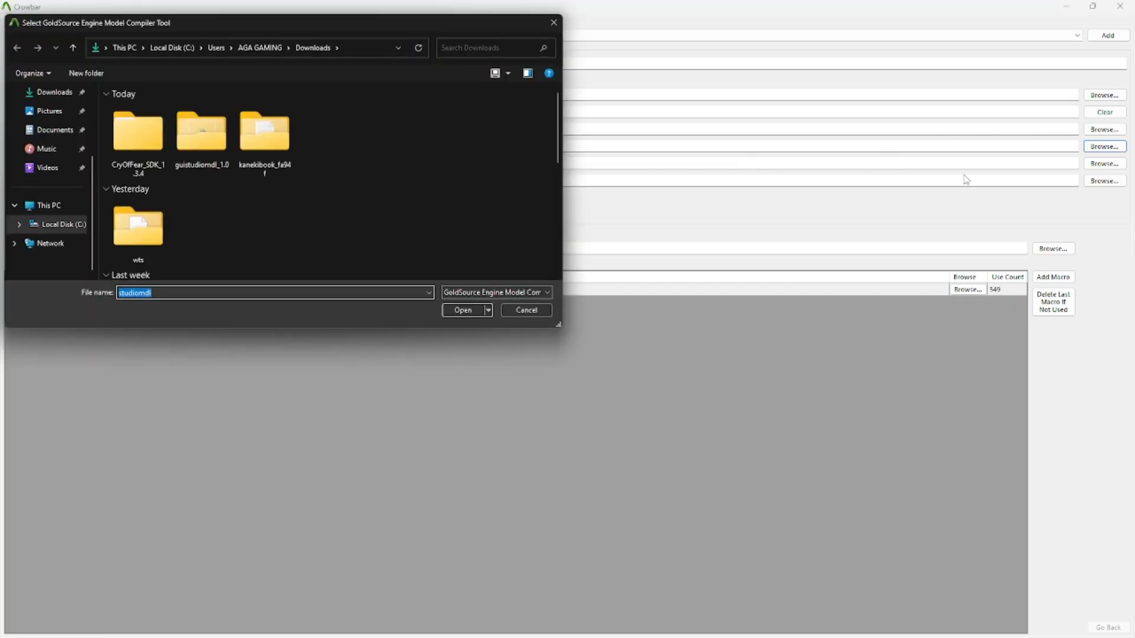
{"action": "scroll", "coordinate": [40, 133], "scroll_direction": "up", "scroll_amount": 1}
{"action": "left_click", "coordinate": [35, 171]}
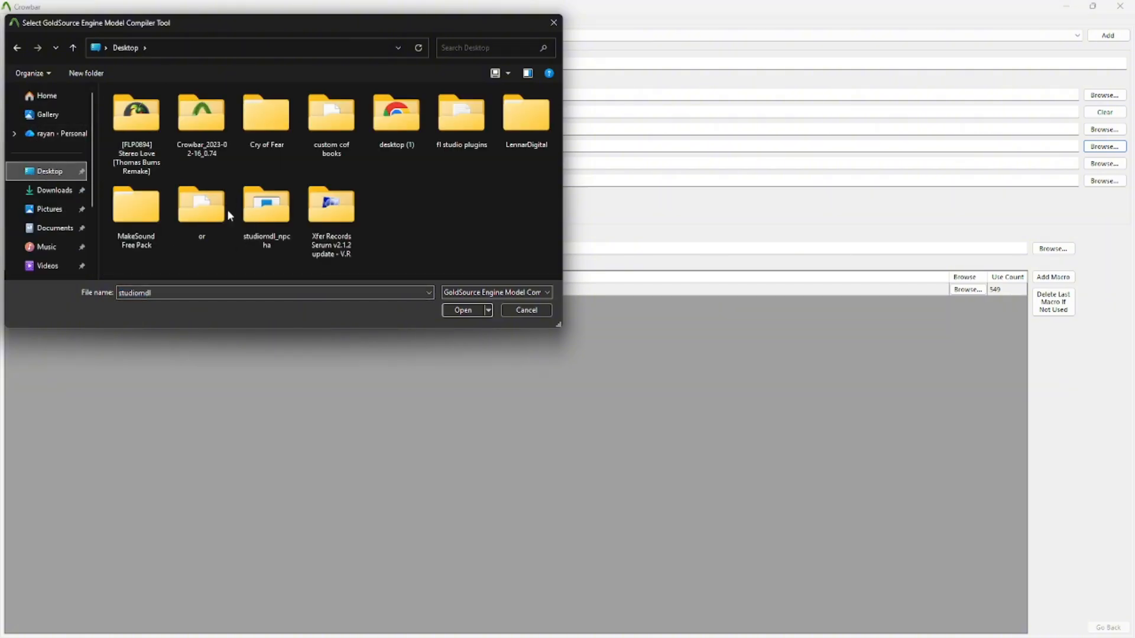
{"action": "left_click", "coordinate": [476, 293]}
{"action": "left_click", "coordinate": [471, 321]}
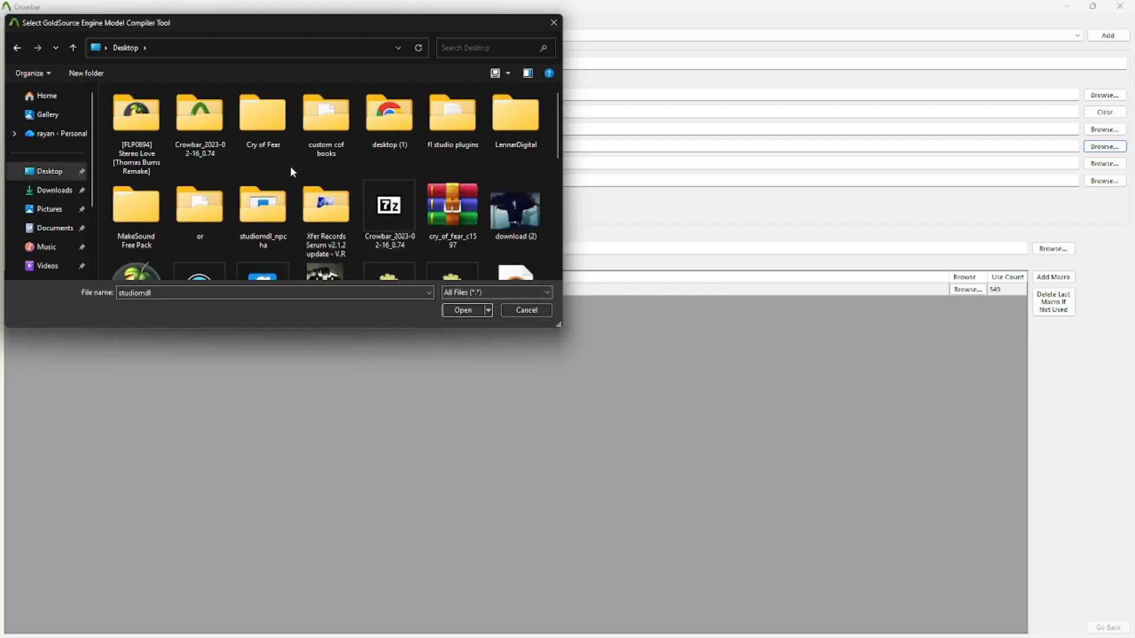
{"action": "double_click", "coordinate": [275, 237]}
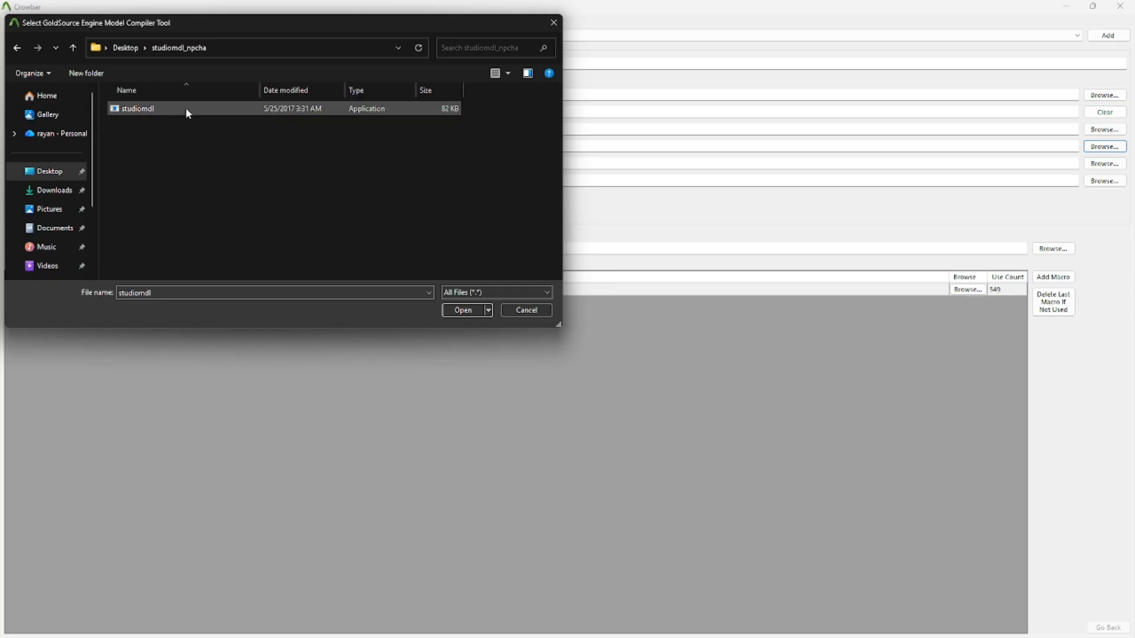
{"action": "left_click", "coordinate": [541, 313]}
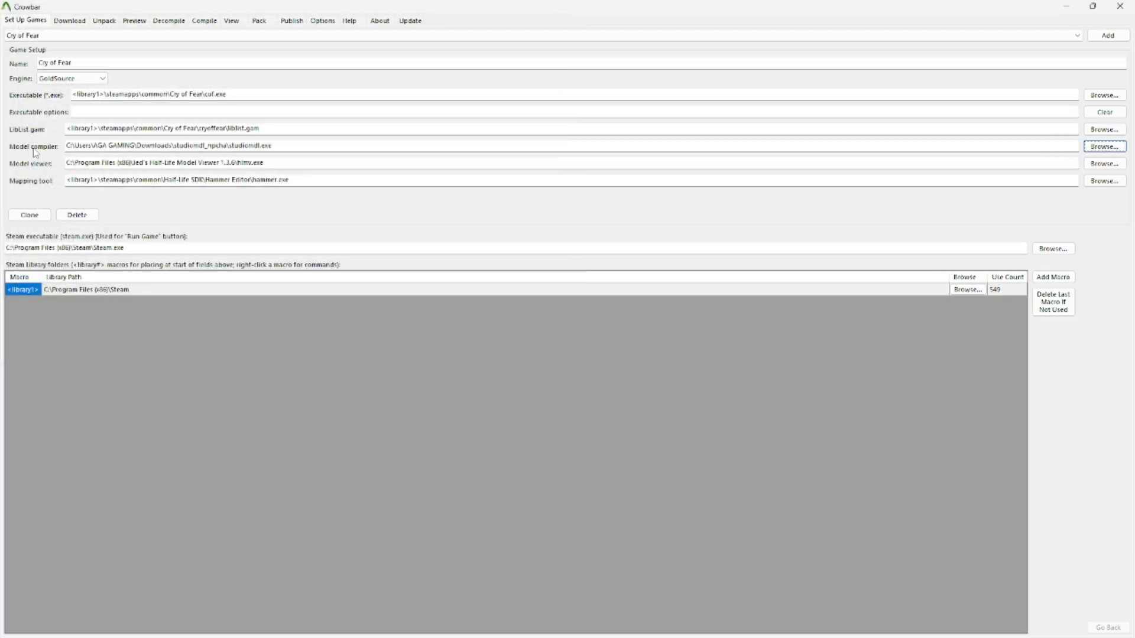
Return to the decompile settings and create a new folder named "output cry" on the desktop
{"action": "left_click", "coordinate": [169, 21]}
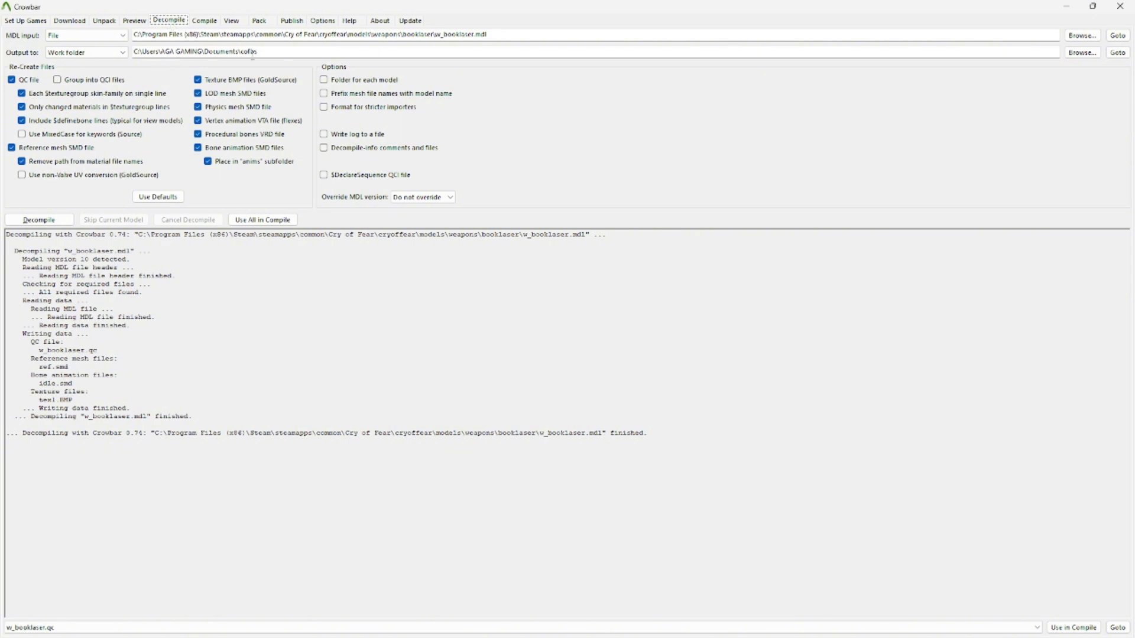
{"action": "left_click", "coordinate": [1066, 6]}
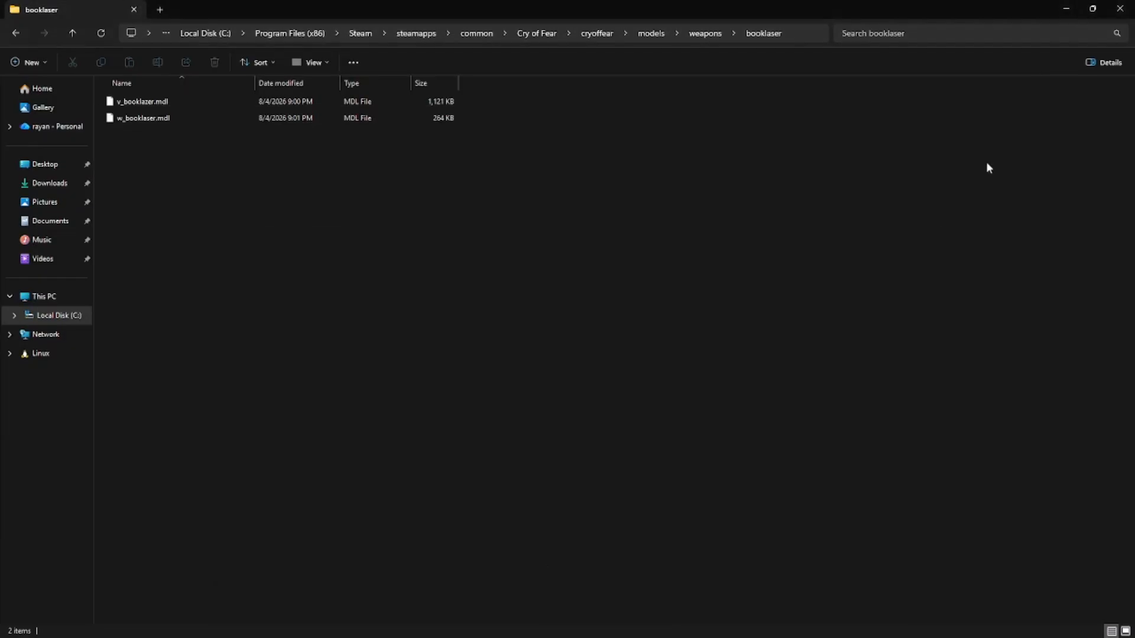
{"action": "left_click", "coordinate": [1067, 7]}
{"action": "left_click", "coordinate": [1088, 7]}
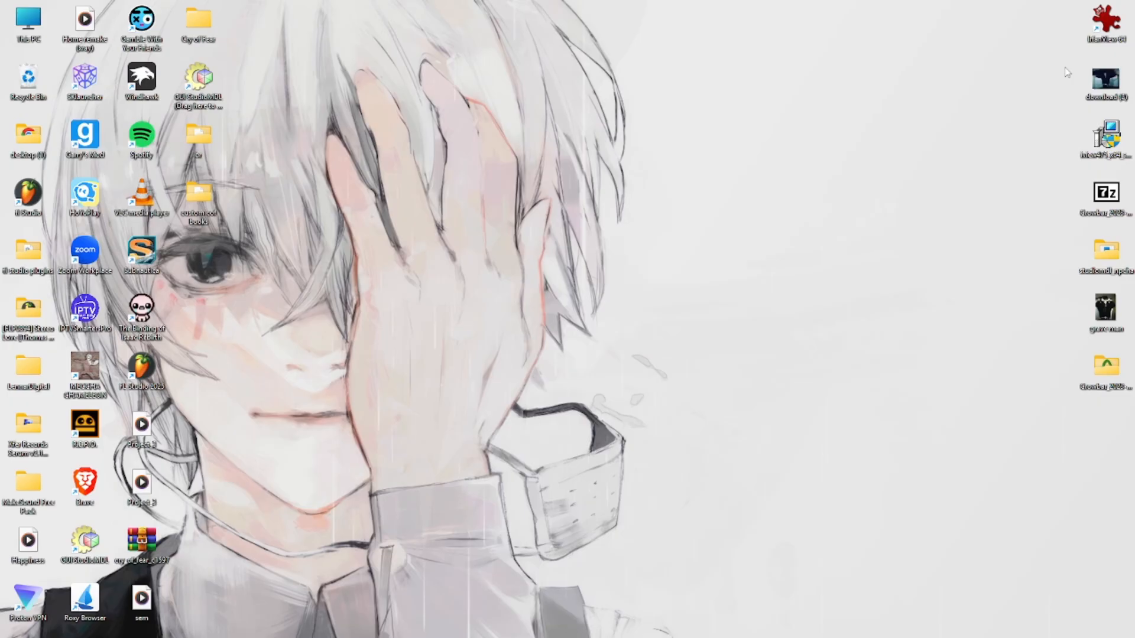
{"action": "right_click", "coordinate": [1114, 405]}
{"action": "mouse_move", "coordinate": [1014, 275]}
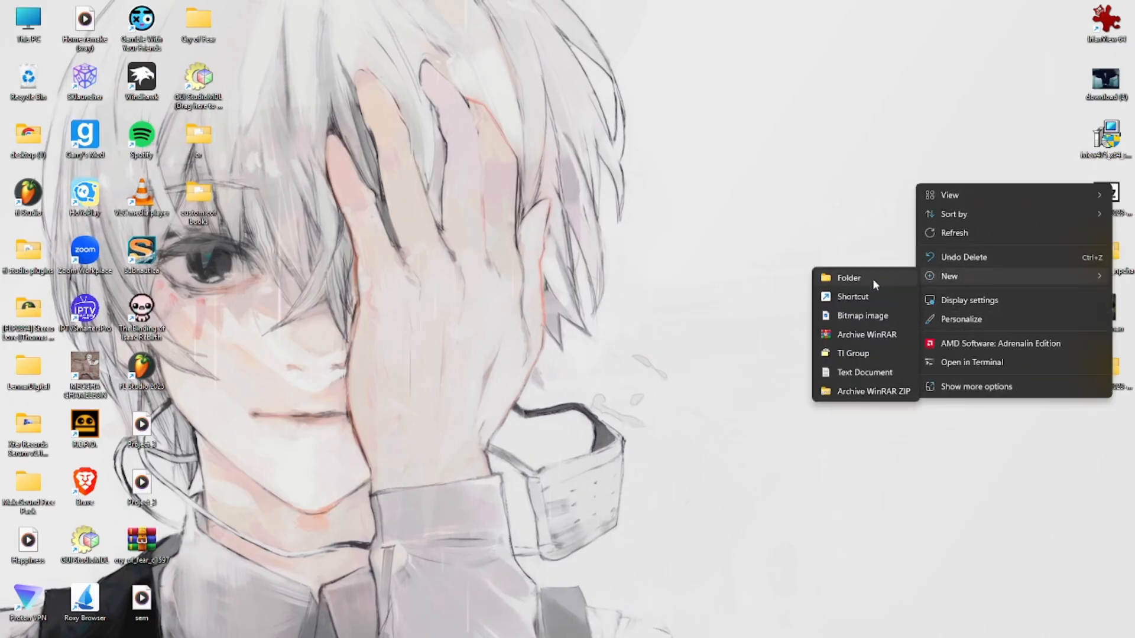
{"action": "left_click", "coordinate": [873, 279]}
{"action": "type", "text": "outp"}
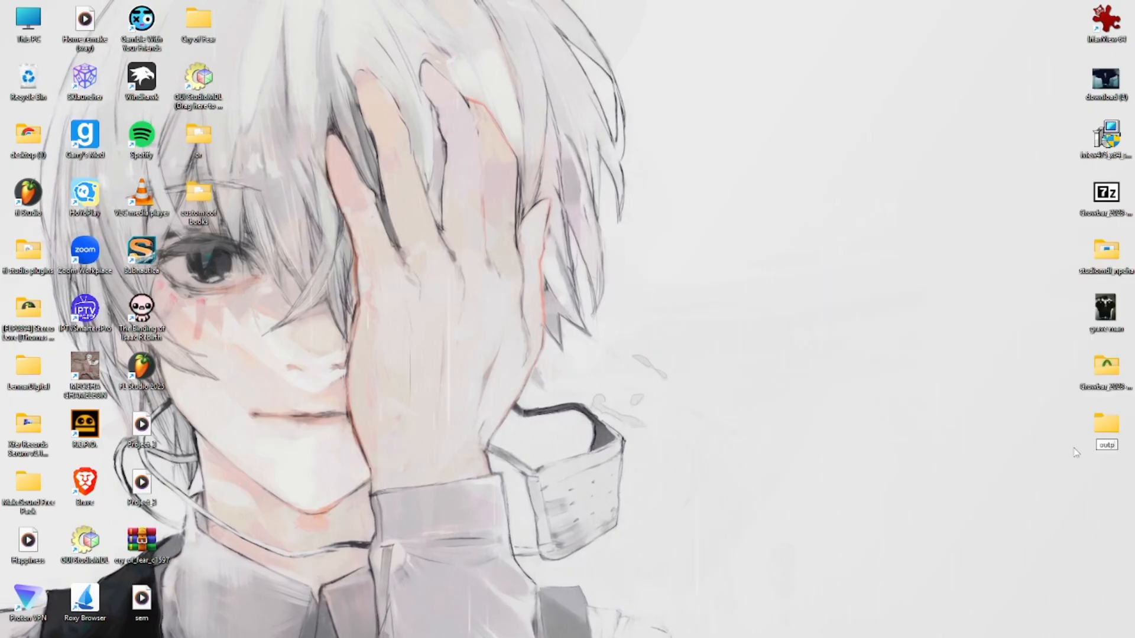
{"action": "type", "text": "ut cry"}
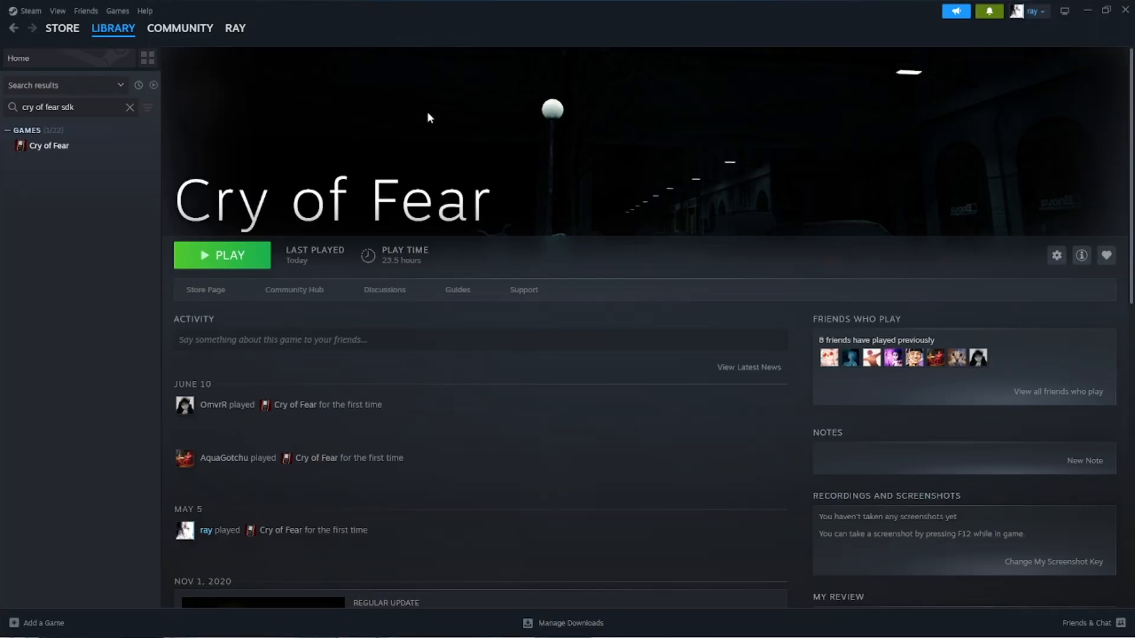
Switch to Crowbar and set the decompile output folder to "output cry" on the desktop
{"action": "key", "text": "alt+Tab"}
{"action": "key", "text": "alt+Tab"}
{"action": "key", "text": "alt+Tab"}
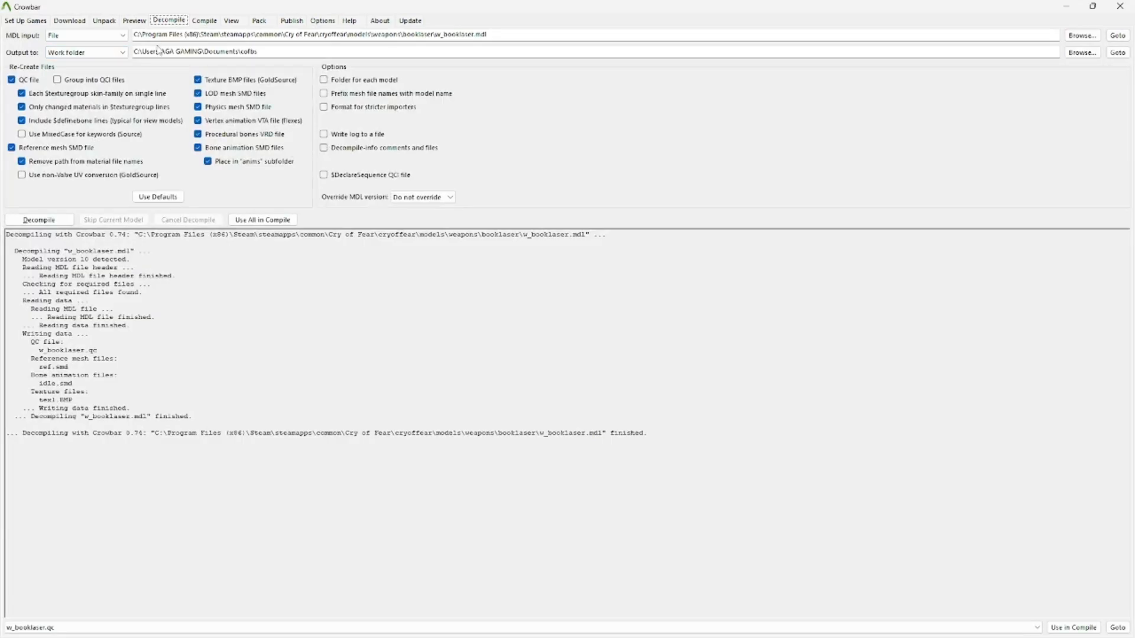
{"action": "left_click", "coordinate": [1083, 53]}
{"action": "left_click", "coordinate": [56, 132]}
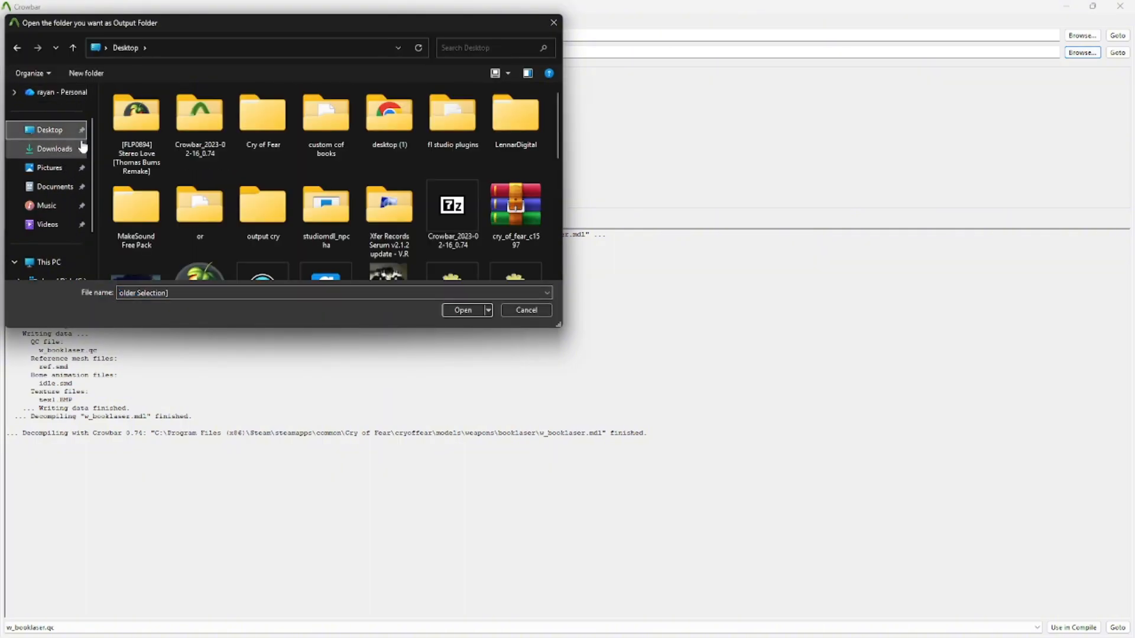
{"action": "scroll", "coordinate": [421, 135], "scroll_direction": "down", "scroll_amount": 4}
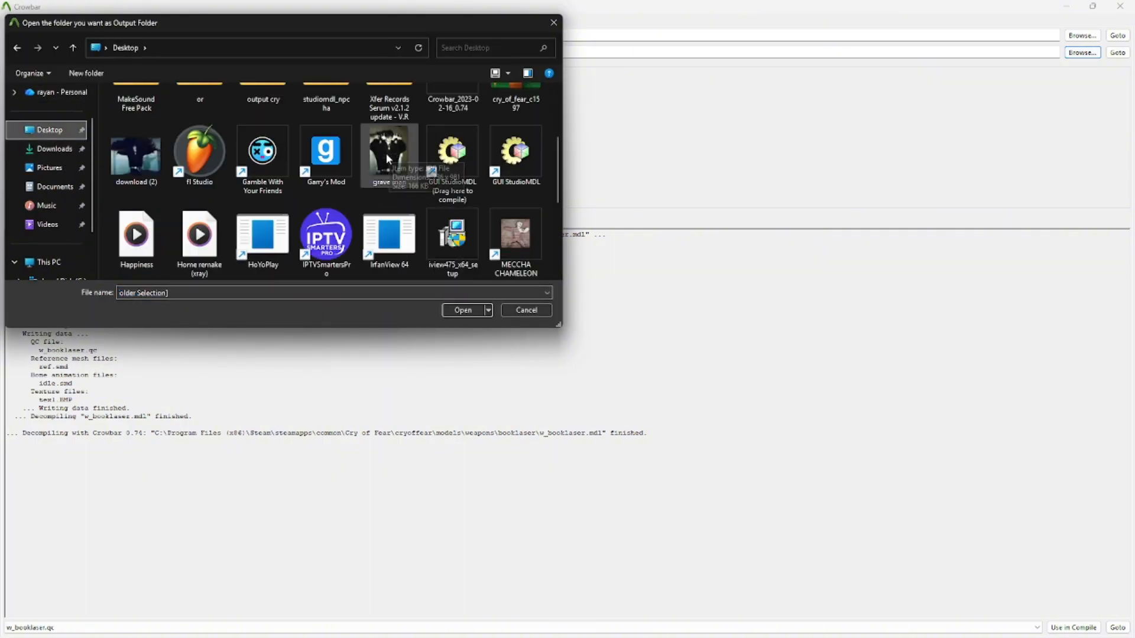
{"action": "scroll", "coordinate": [381, 168], "scroll_direction": "up", "scroll_amount": 1}
{"action": "scroll", "coordinate": [381, 168], "scroll_direction": "up", "scroll_amount": 3}
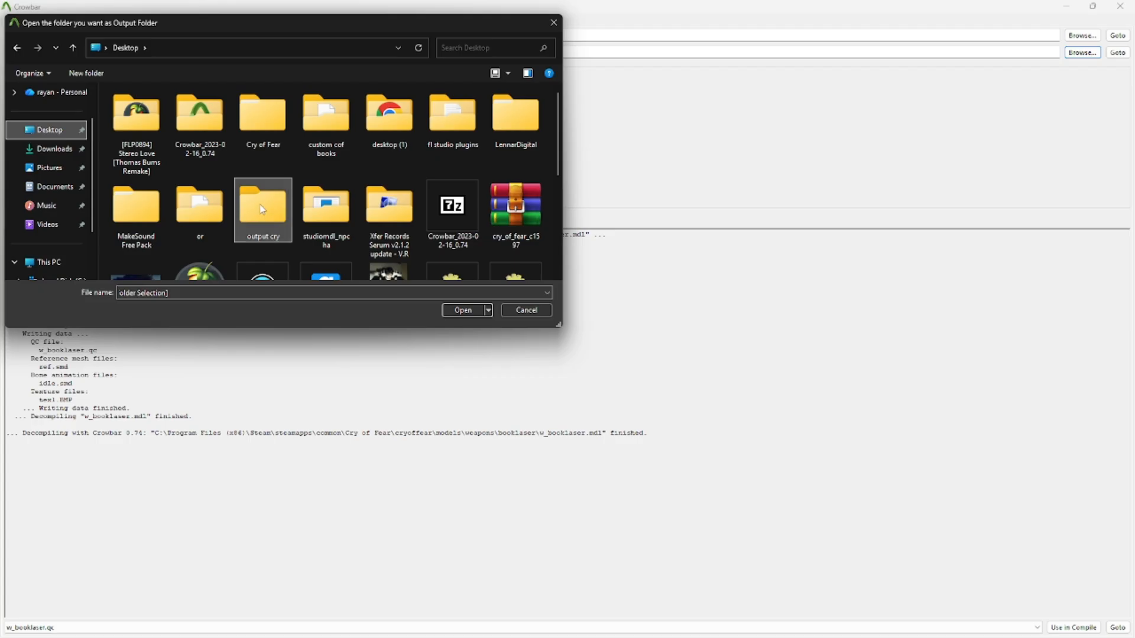
{"action": "left_click", "coordinate": [469, 312]}
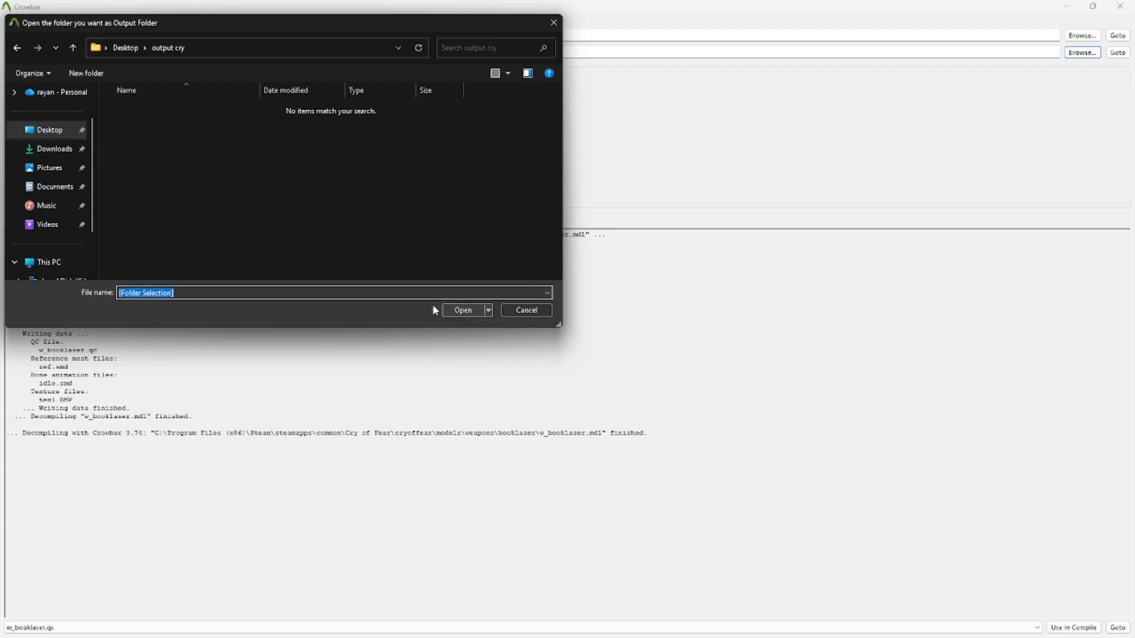
{"action": "left_click", "coordinate": [460, 311]}
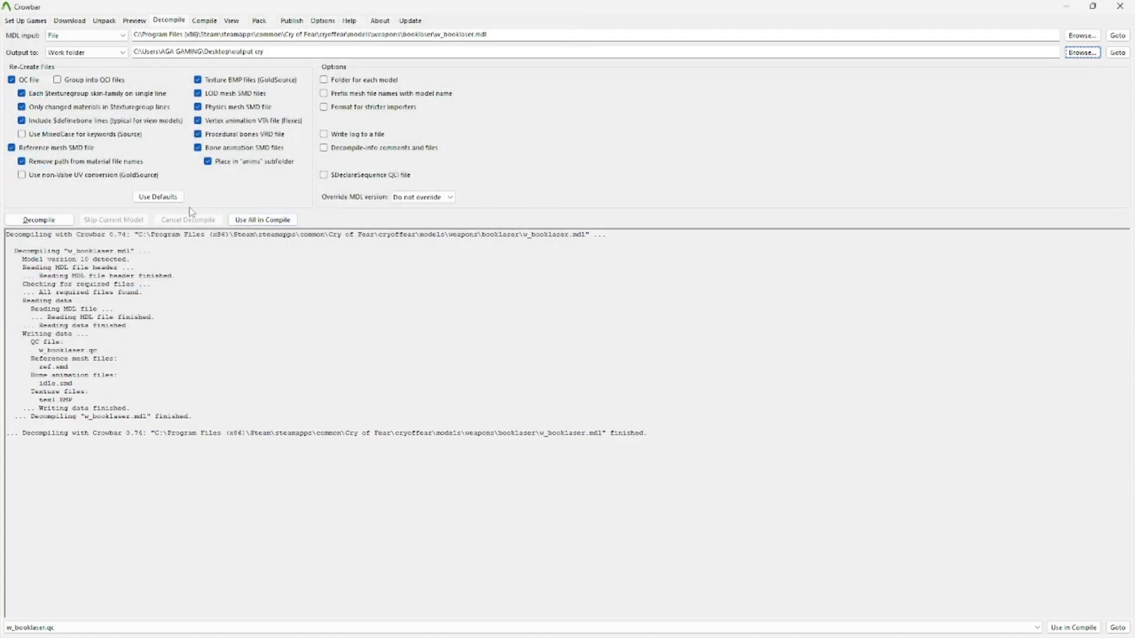
Decompile v_booklazer.mdl into the output cry folder
{"action": "left_click", "coordinate": [39, 220]}
{"action": "left_click", "coordinate": [37, 21]}
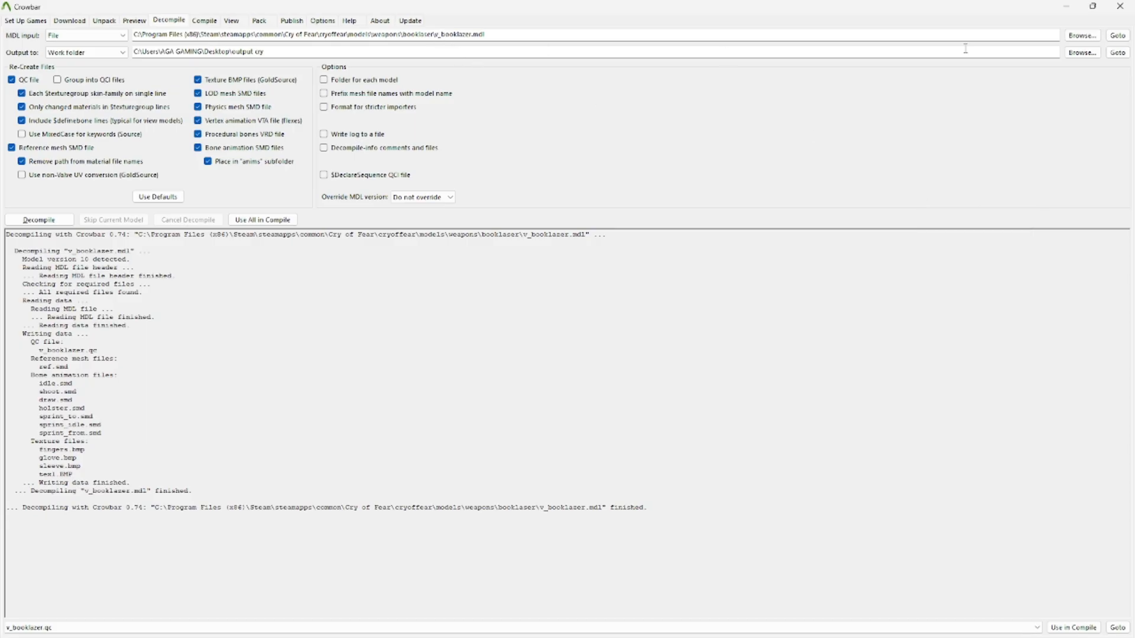
{"action": "left_click", "coordinate": [1082, 35]}
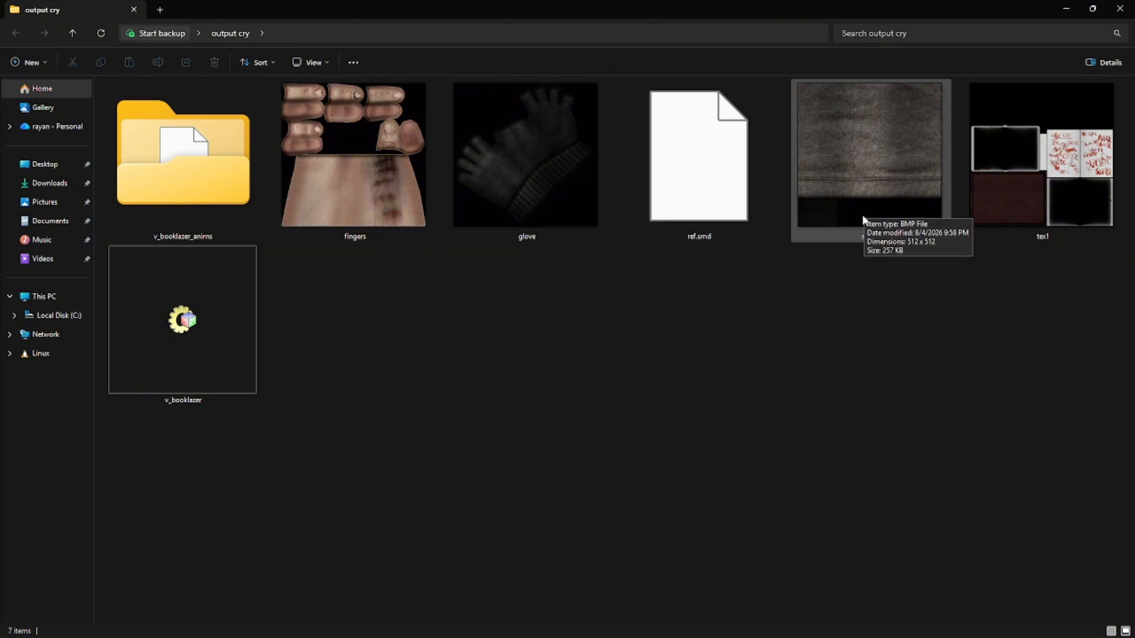
View the decompiled tex1 book texture from the output cry folder and close the image viewer
{"action": "left_click", "coordinate": [1068, 185]}
{"action": "double_click", "coordinate": [1066, 180]}
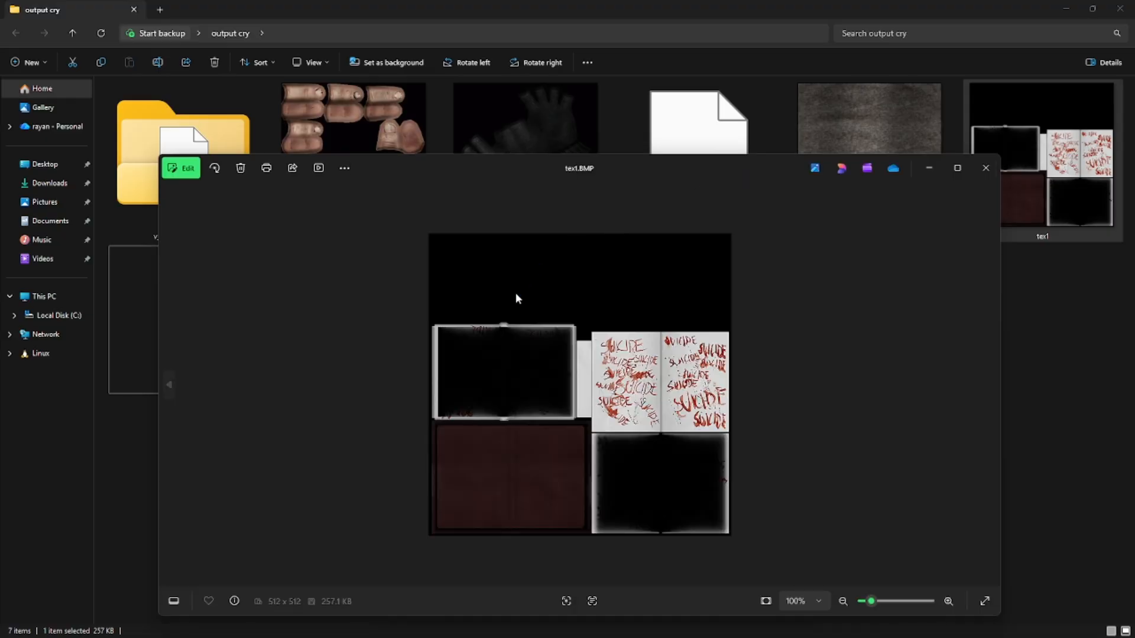
{"action": "left_click", "coordinate": [985, 169]}
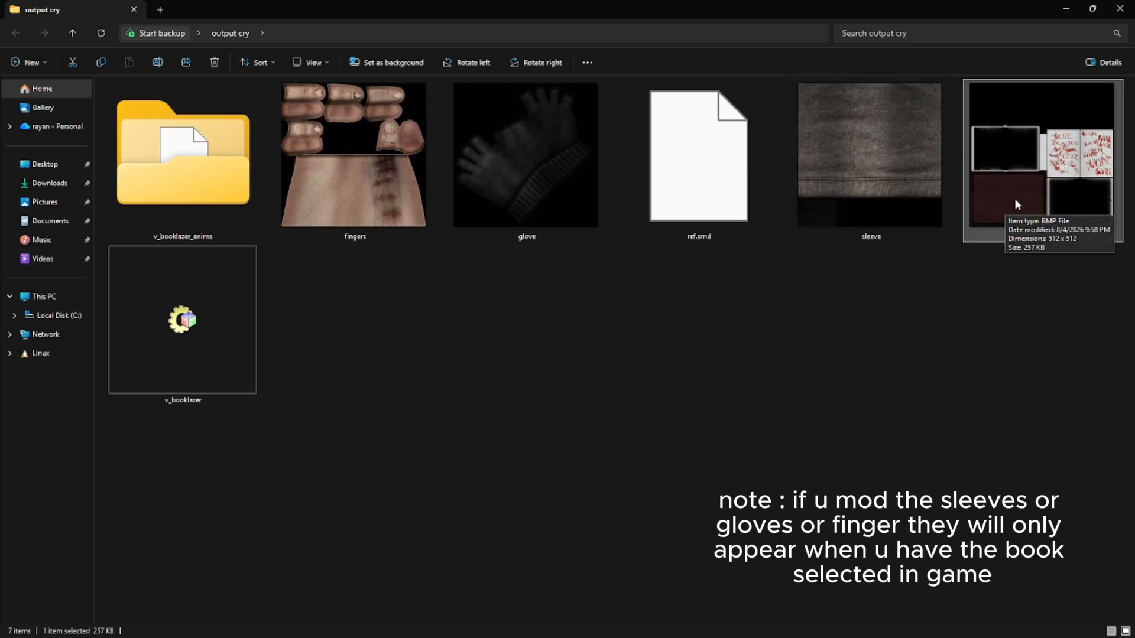
Open the tex1 texture from the output cry folder in Paint
{"action": "right_click", "coordinate": [1002, 186]}
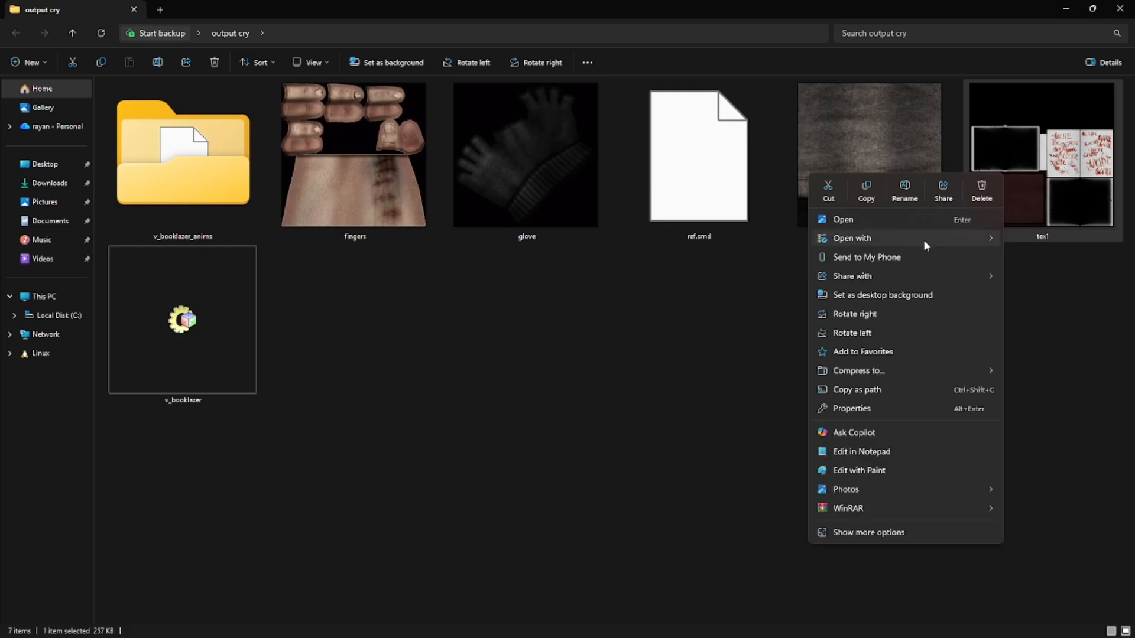
{"action": "mouse_move", "coordinate": [923, 237]}
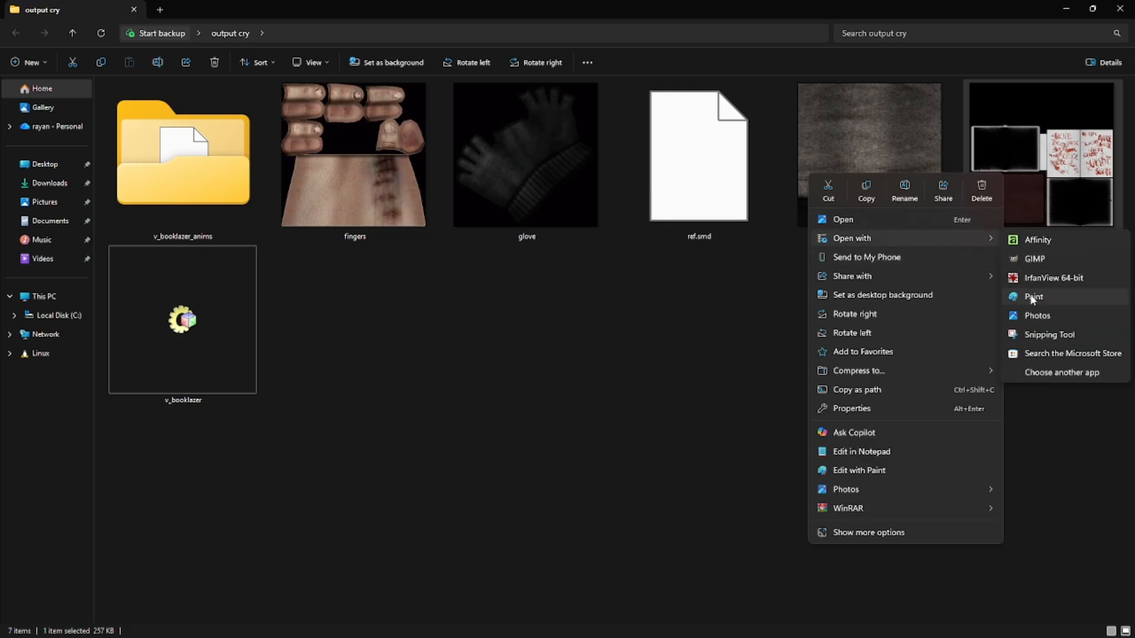
{"action": "left_click", "coordinate": [1033, 297]}
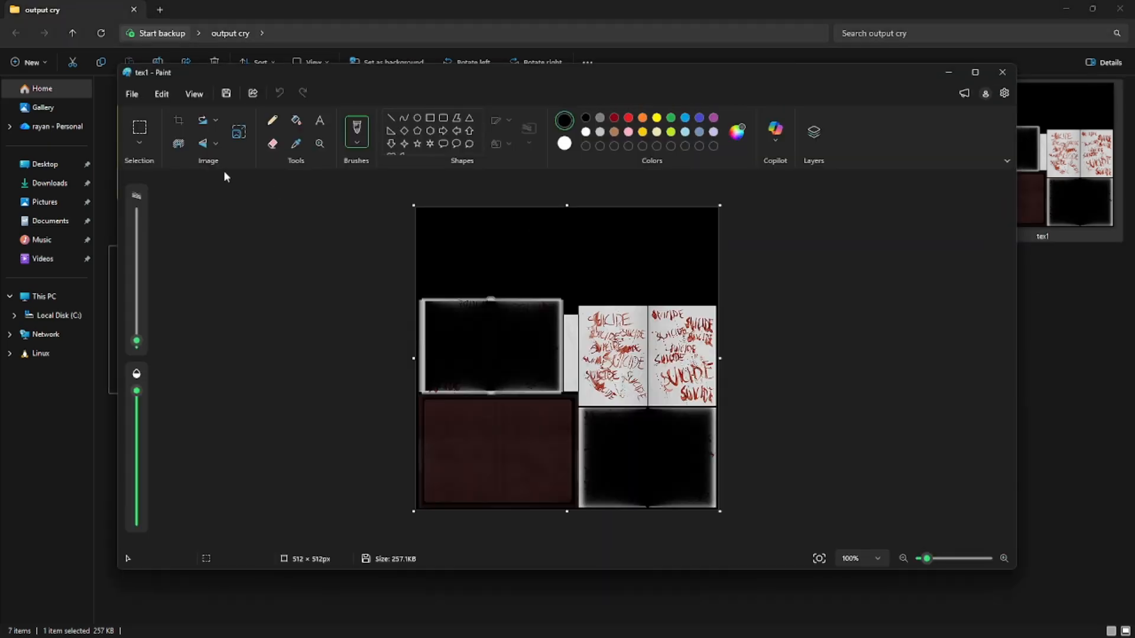
Import the "download (2)" picture from the desktop onto the tex1 canvas
{"action": "left_click", "coordinate": [132, 95]}
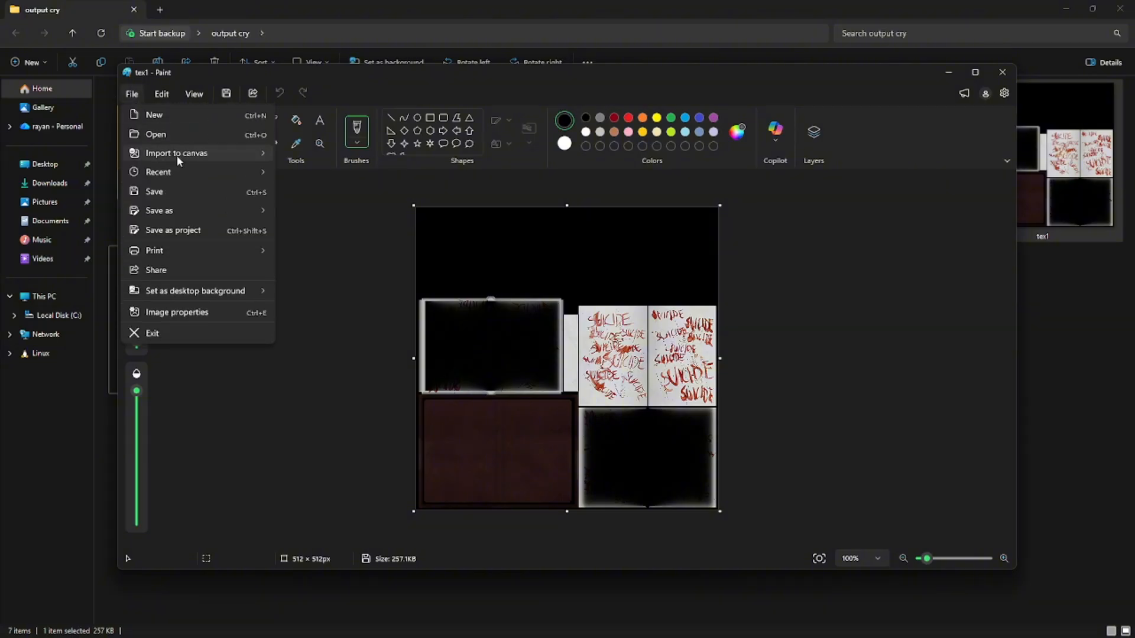
{"action": "mouse_move", "coordinate": [176, 155]}
{"action": "left_click", "coordinate": [353, 159]}
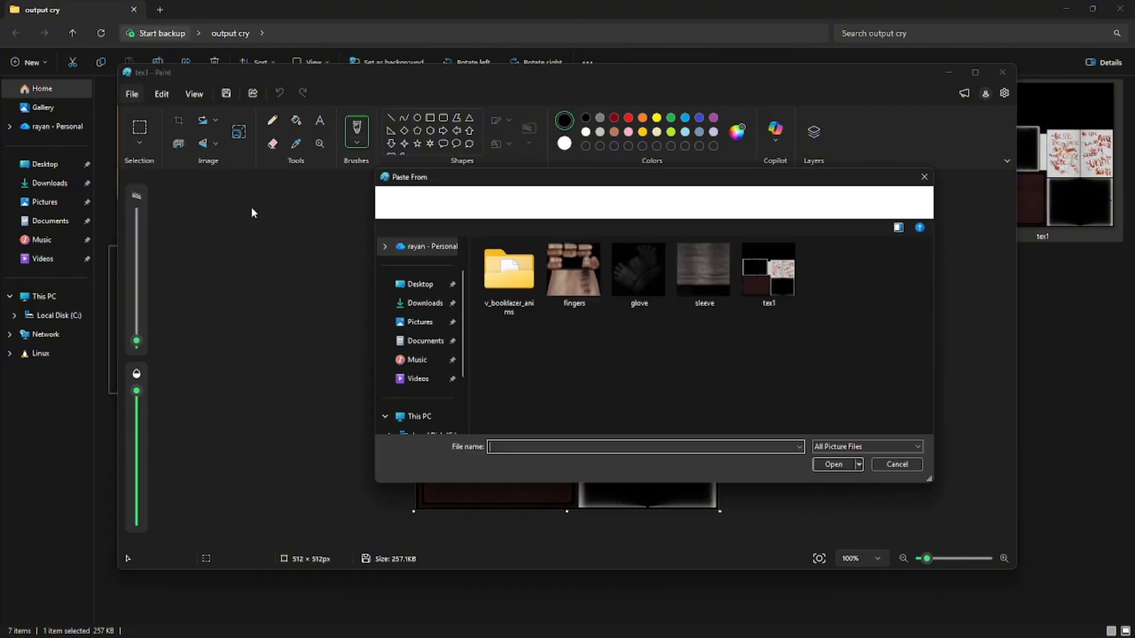
{"action": "left_click", "coordinate": [431, 285]}
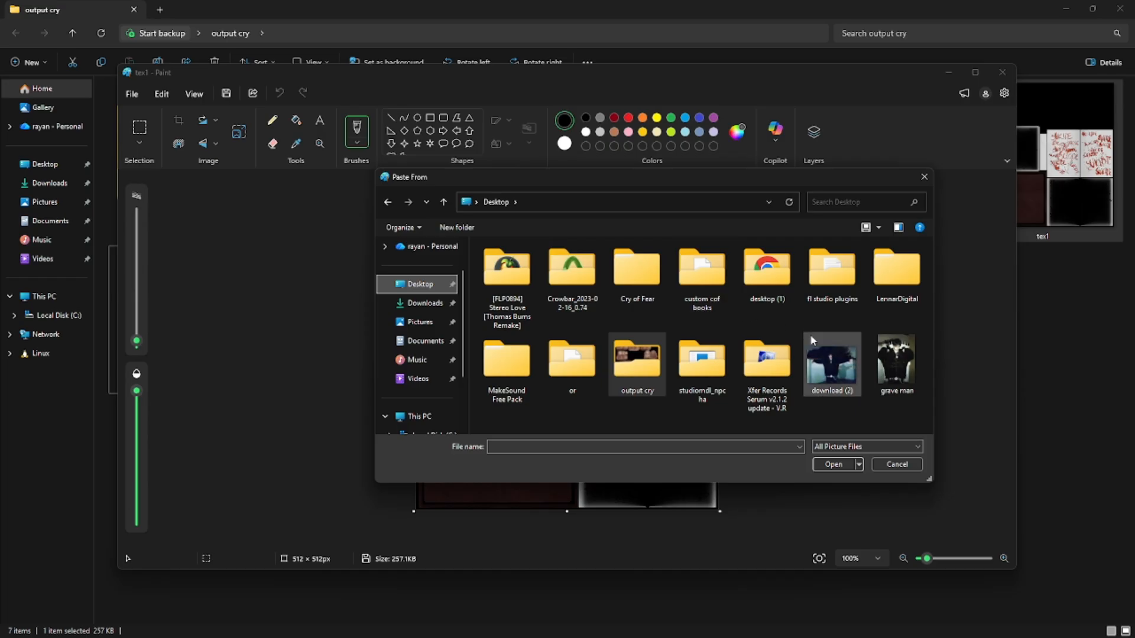
{"action": "left_click", "coordinate": [842, 368]}
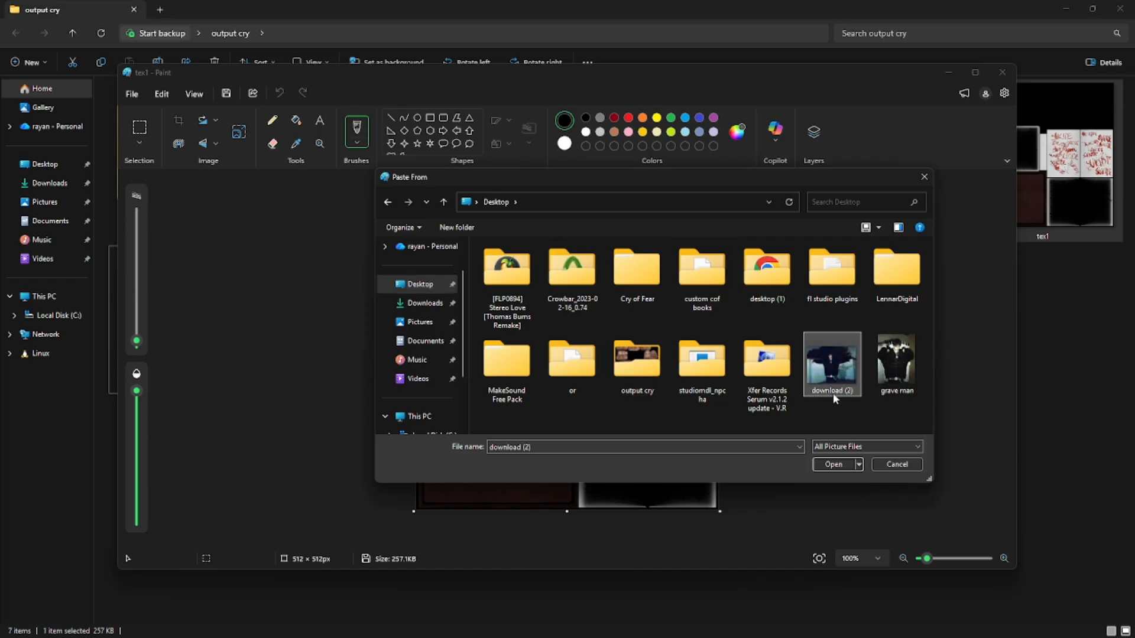
{"action": "left_click", "coordinate": [834, 465]}
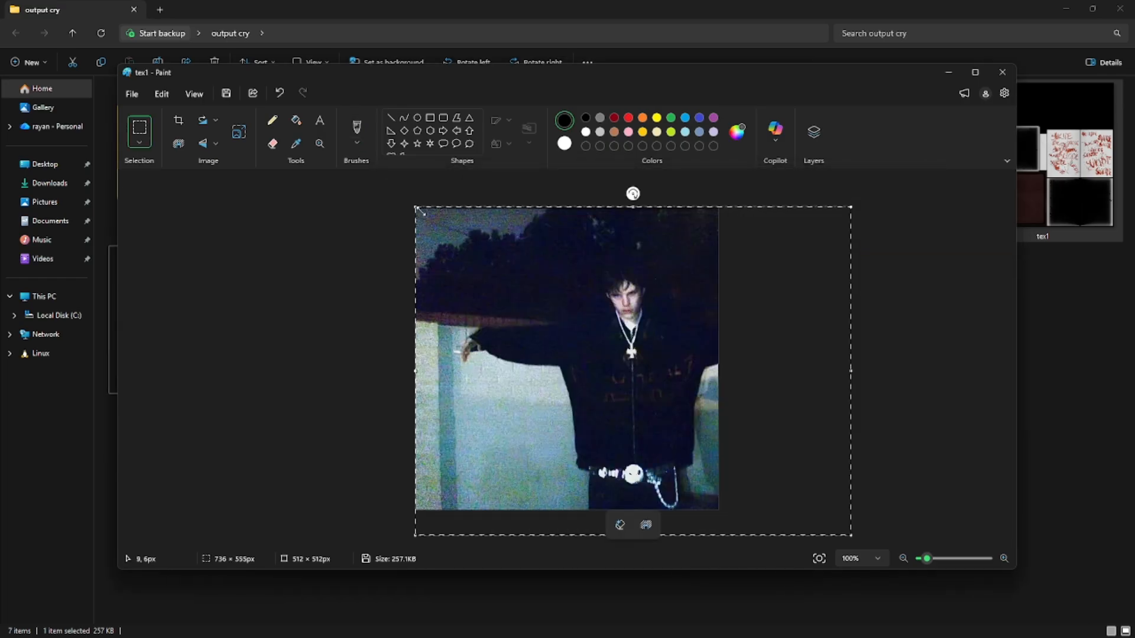
Shrink the imported picture to about 159 × 145 px and align it with the upper-left corner of the dark brown cover area
{"action": "left_click_drag", "start_coordinate": [417, 205], "coordinate": [755, 407]}
{"action": "left_click_drag", "start_coordinate": [798, 444], "coordinate": [525, 412]}
{"action": "scroll", "coordinate": [444, 481], "scroll_direction": "up", "scroll_amount": 5, "text": "ctrl"}
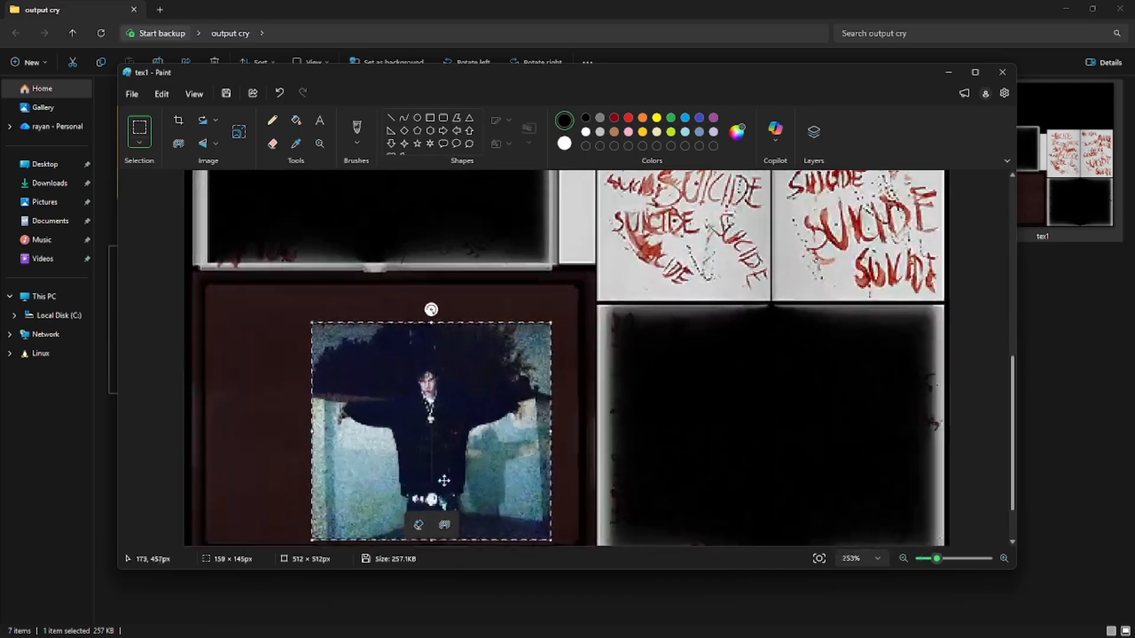
{"action": "left_click_drag", "start_coordinate": [429, 436], "coordinate": [307, 388]}
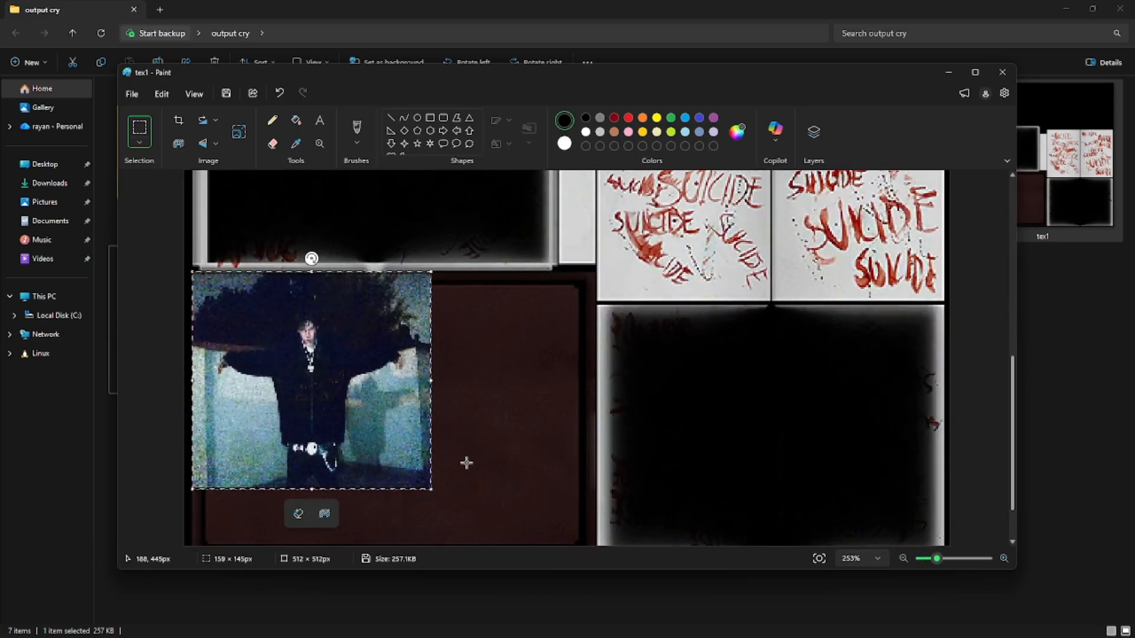
Stretch the imported picture to about 269 × 192 px so that it covers the whole dark brown book cover area
{"action": "scroll", "coordinate": [466, 462], "scroll_direction": "down", "scroll_amount": 2}
{"action": "left_click_drag", "start_coordinate": [433, 429], "coordinate": [595, 493]}
{"action": "scroll", "coordinate": [671, 443], "scroll_direction": "down", "scroll_amount": 3, "text": "ctrl"}
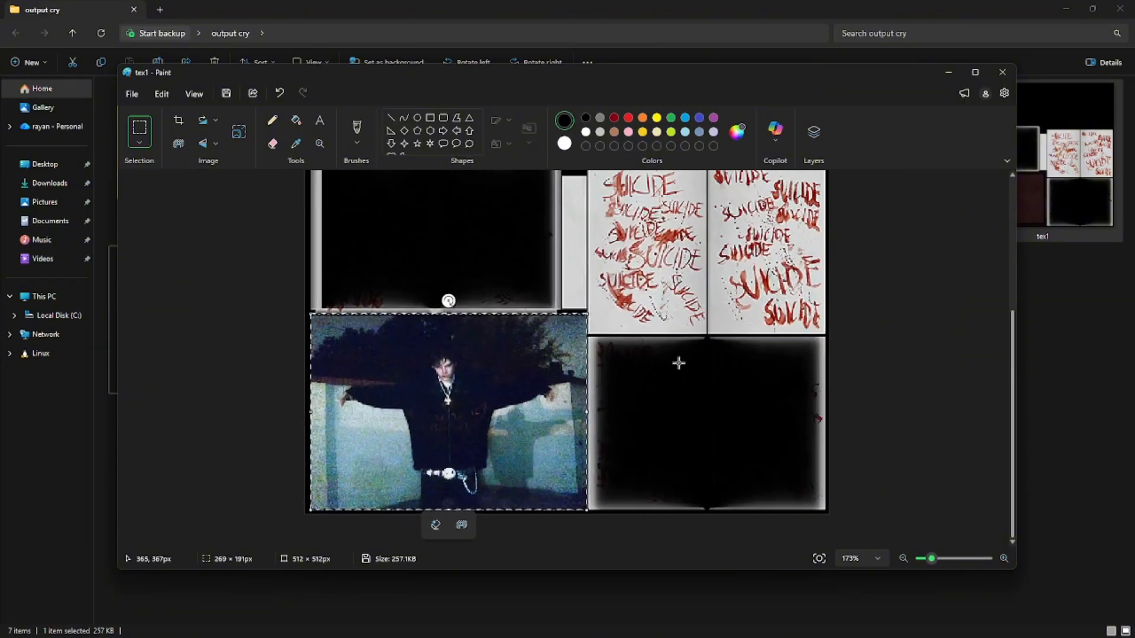
{"action": "scroll", "coordinate": [622, 380], "scroll_direction": "up", "scroll_amount": 5, "text": "ctrl"}
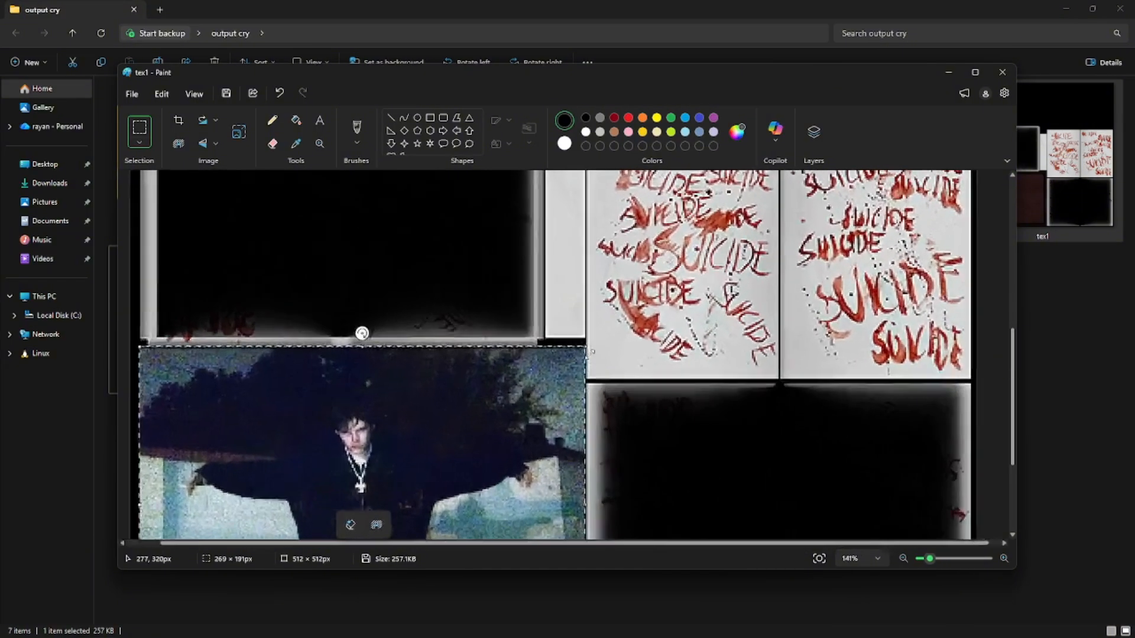
{"action": "mouse_move", "coordinate": [577, 338]}
{"action": "left_mouse_down"}
{"action": "mouse_move", "coordinate": [566, 347]}
{"action": "mouse_move", "coordinate": [579, 343]}
{"action": "left_mouse_up"}
{"action": "scroll", "coordinate": [570, 358], "scroll_direction": "down", "scroll_amount": 3, "text": "ctrl"}
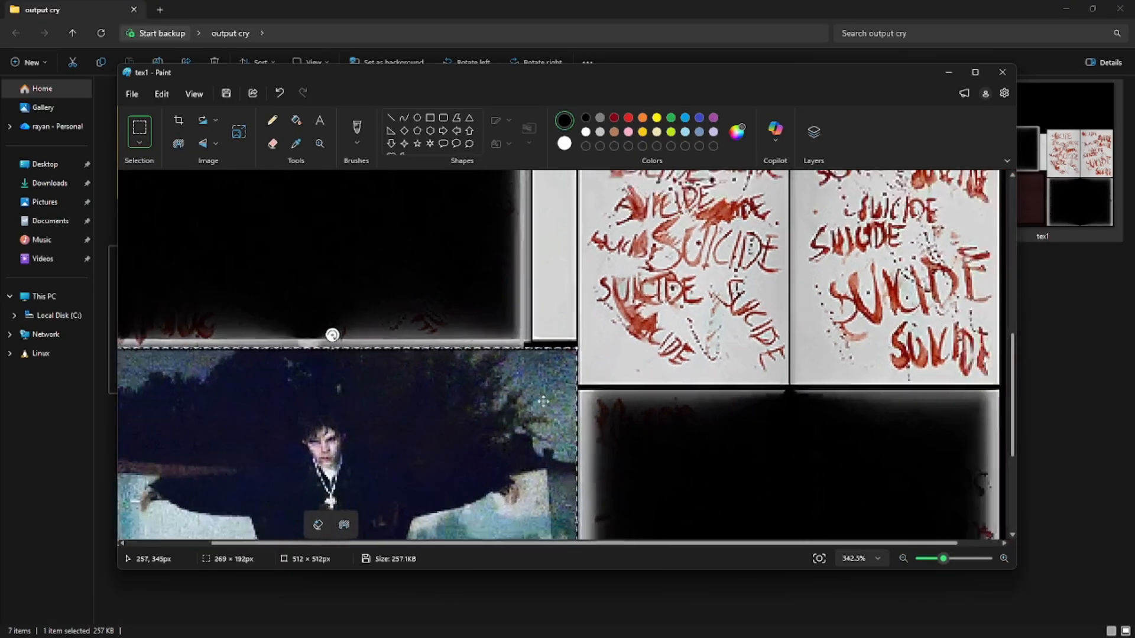
{"action": "scroll", "coordinate": [536, 411], "scroll_direction": "down", "scroll_amount": 3}
{"action": "scroll", "coordinate": [421, 373], "scroll_direction": "down", "scroll_amount": 4, "text": "ctrl"}
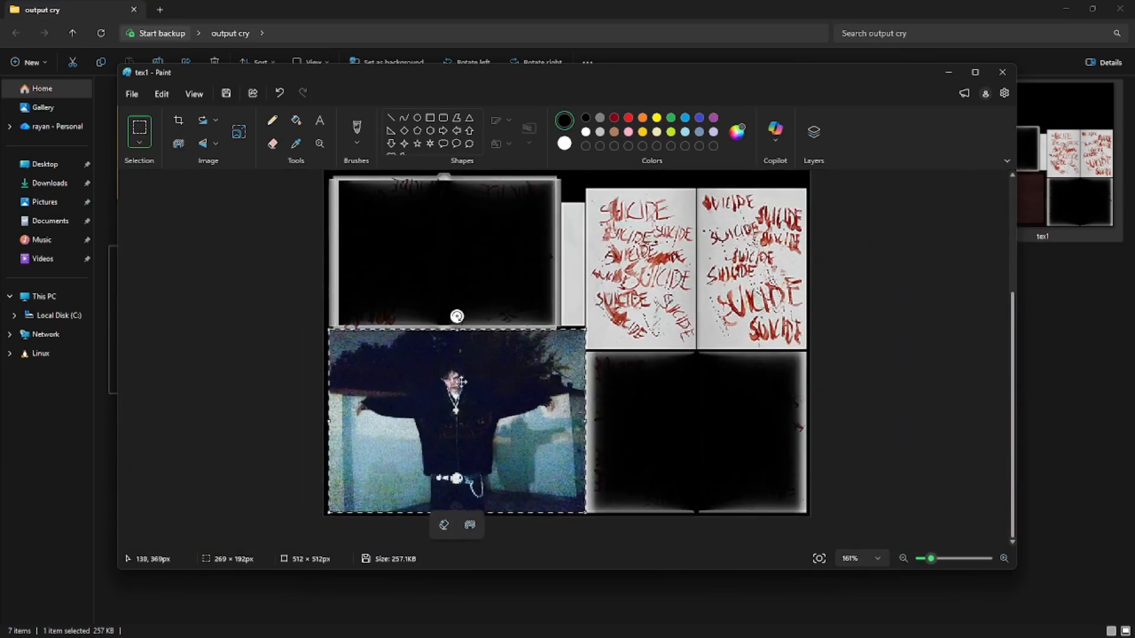
Import the "grave man" picture from the desktop onto the tex1 canvas
{"action": "left_click", "coordinate": [132, 95]}
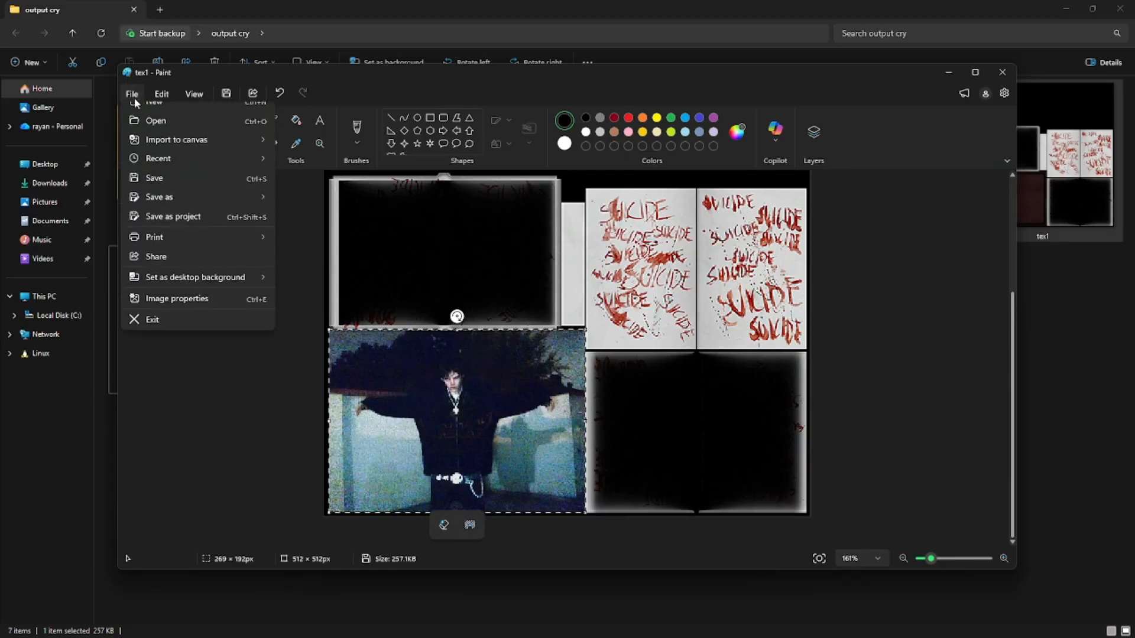
{"action": "mouse_move", "coordinate": [187, 154]}
{"action": "left_click", "coordinate": [298, 156]}
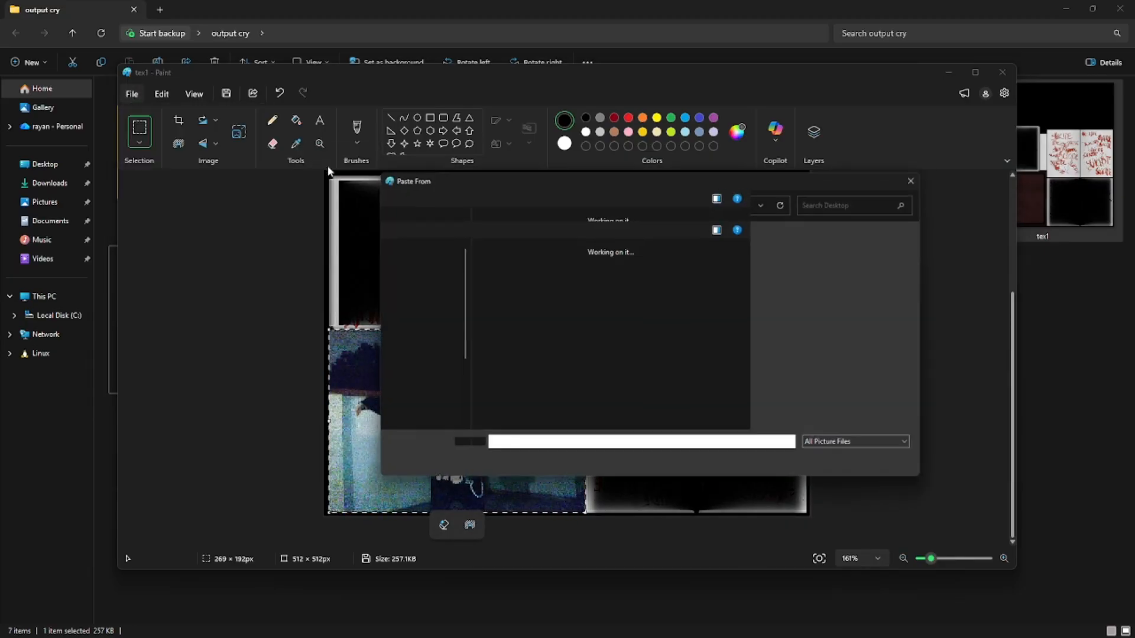
{"action": "left_click", "coordinate": [897, 361]}
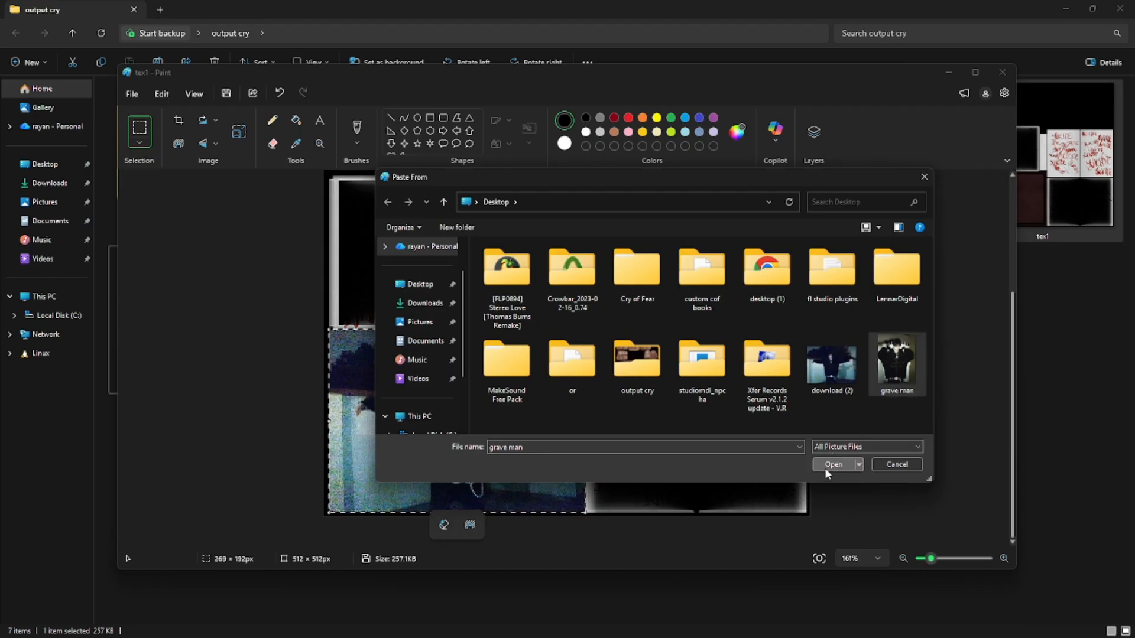
{"action": "left_click", "coordinate": [825, 465]}
Shrink the imported picture to about 116 × 170 px and fit it over the right-hand page of the red-lettered spread
{"action": "left_click_drag", "start_coordinate": [639, 452], "coordinate": [639, 309]}
{"action": "left_click_drag", "start_coordinate": [331, 187], "coordinate": [776, 466]}
{"action": "left_click_drag", "start_coordinate": [846, 511], "coordinate": [532, 256]}
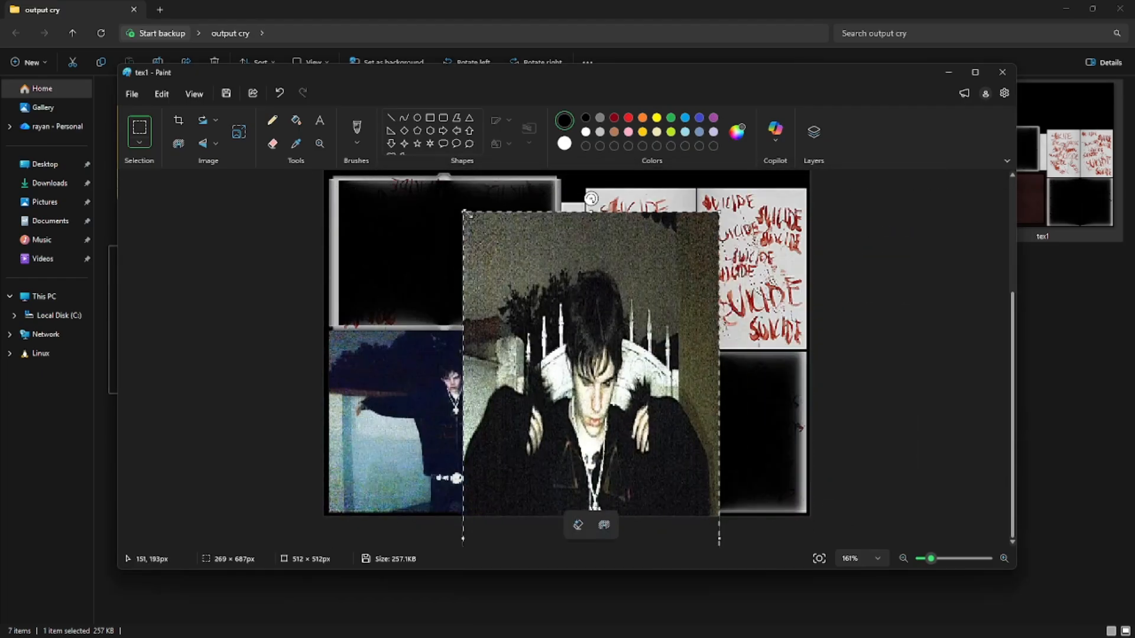
{"action": "left_click_drag", "start_coordinate": [463, 211], "coordinate": [576, 441]}
{"action": "left_click_drag", "start_coordinate": [632, 475], "coordinate": [618, 213]}
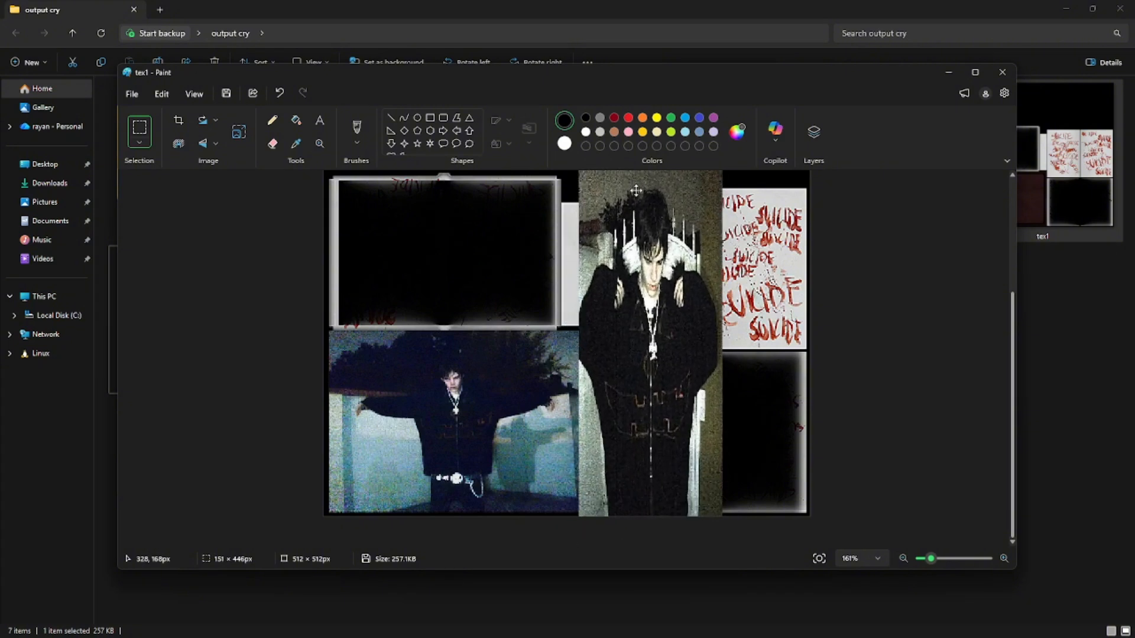
{"action": "left_click_drag", "start_coordinate": [702, 467], "coordinate": [666, 254]}
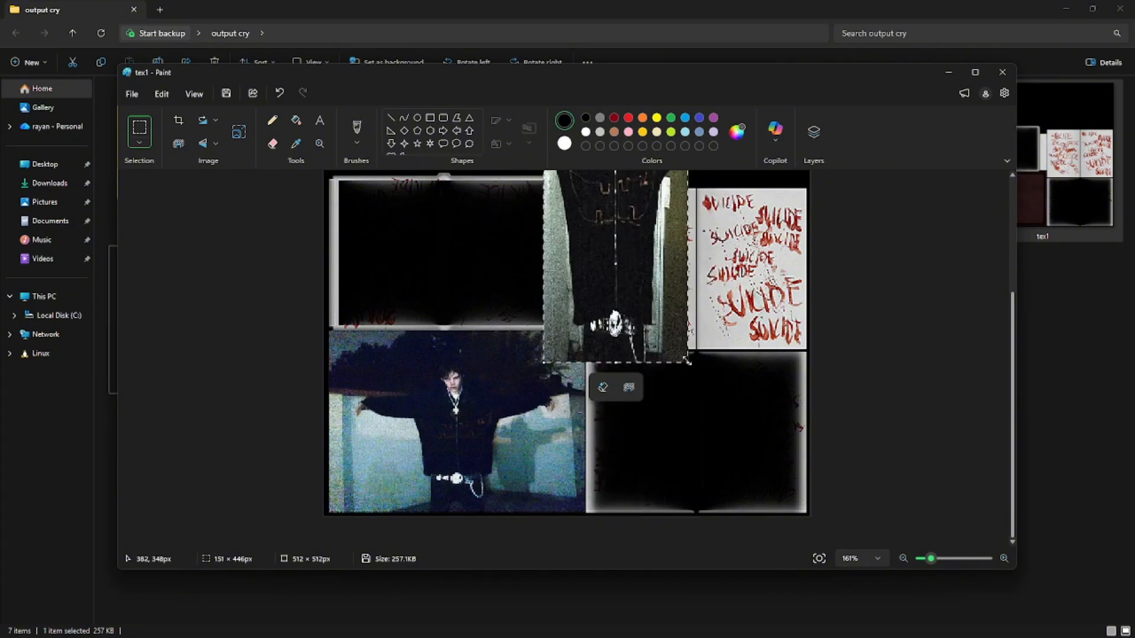
{"action": "left_click_drag", "start_coordinate": [687, 363], "coordinate": [785, 323]}
Duplicate the fitted picture and place the copy over the left-hand page of the red-lettered spread
{"action": "right_click", "coordinate": [771, 315]}
{"action": "key", "text": "ctrl+c"}
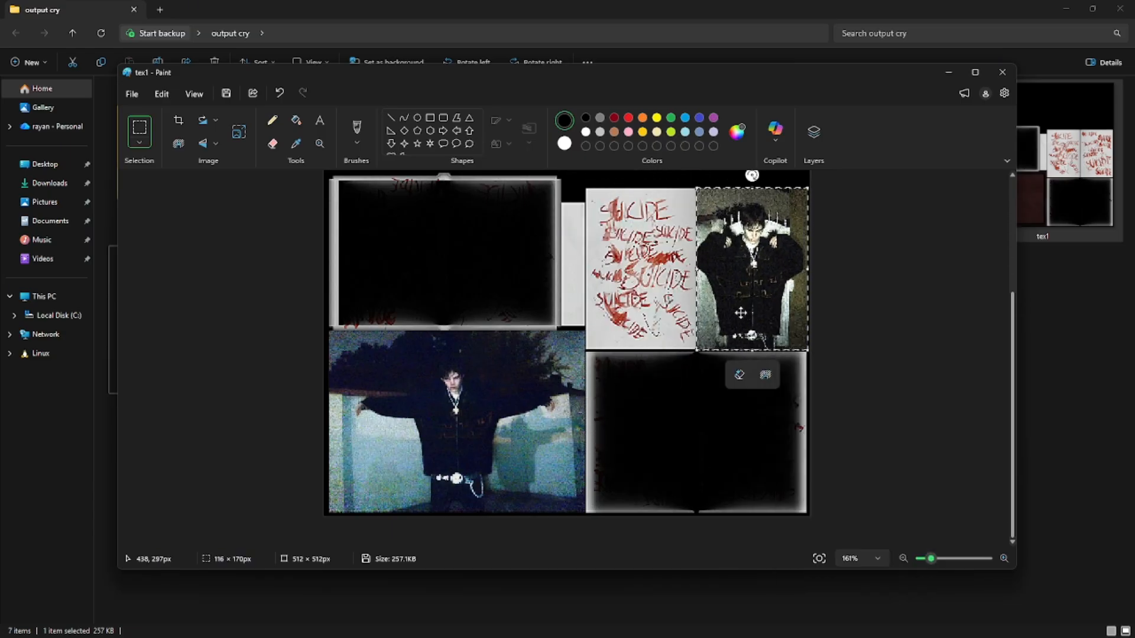
{"action": "key", "text": "ctrl+v"}
{"action": "left_click_drag", "start_coordinate": [378, 255], "coordinate": [653, 286]}
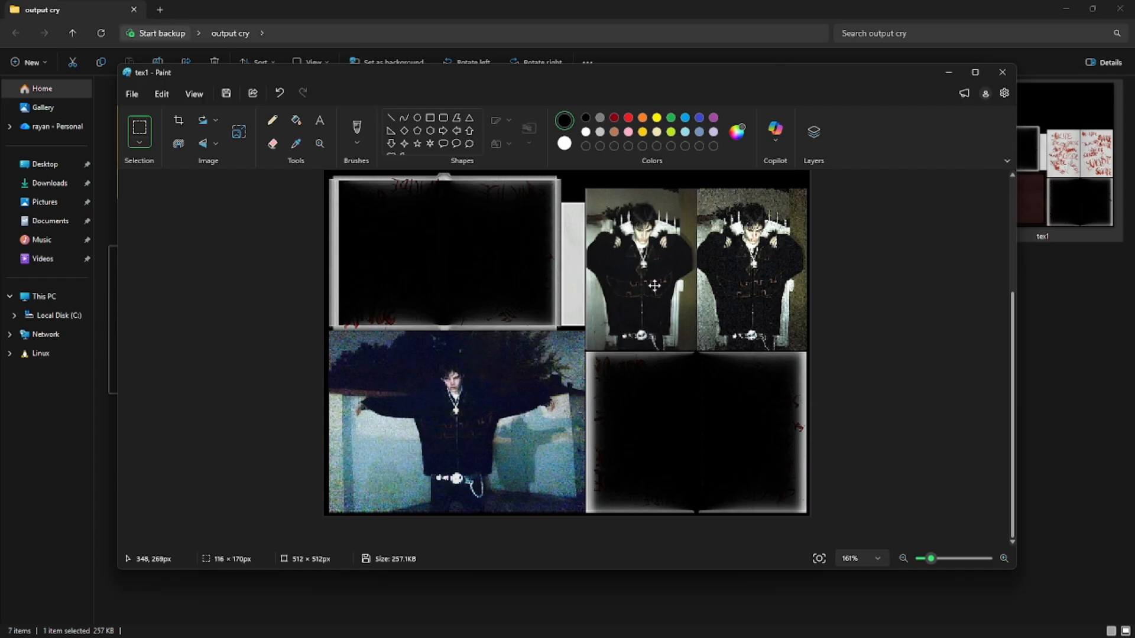
Flip the left-hand page's picture horizontally so it mirrors the right-hand page, and deselect it
{"action": "right_click", "coordinate": [655, 289]}
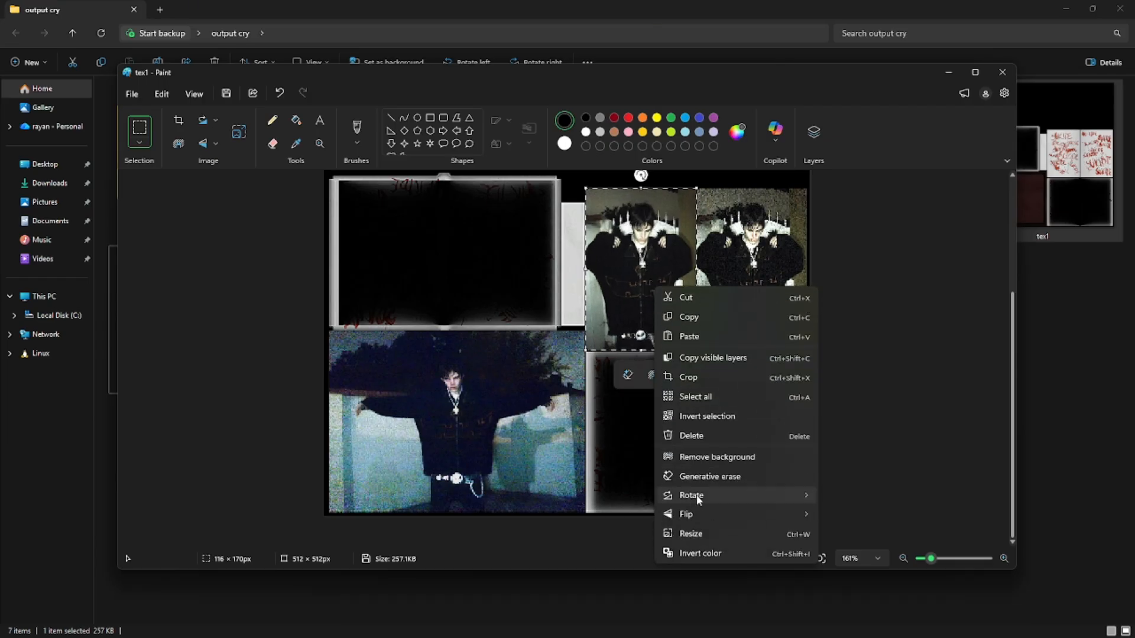
{"action": "mouse_move", "coordinate": [782, 519]}
{"action": "left_click", "coordinate": [850, 536]}
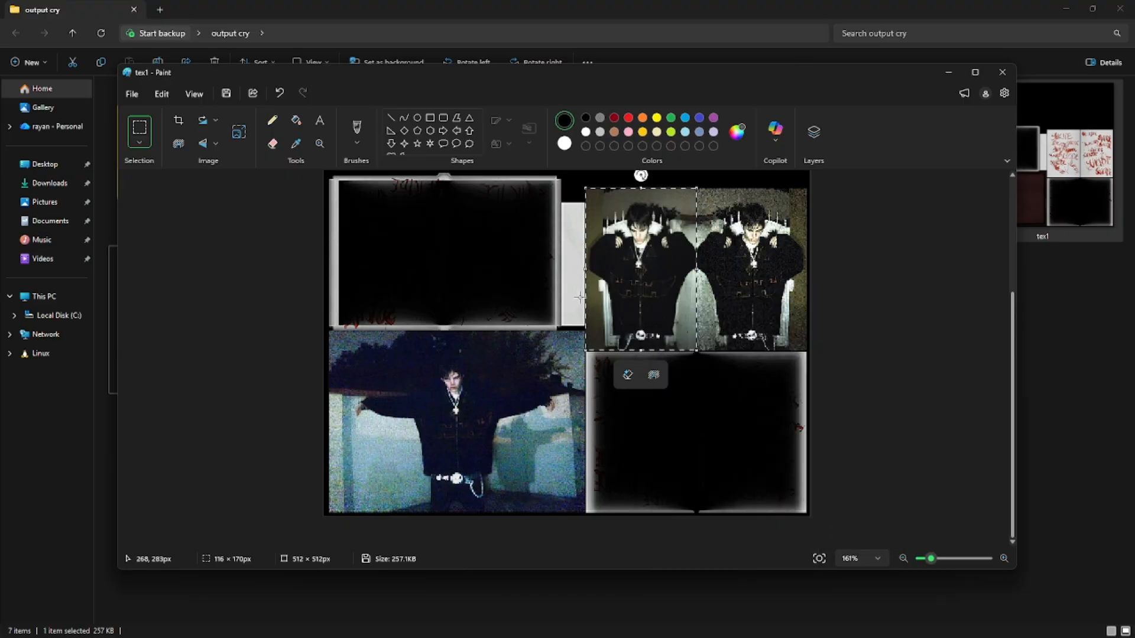
{"action": "left_click", "coordinate": [869, 342]}
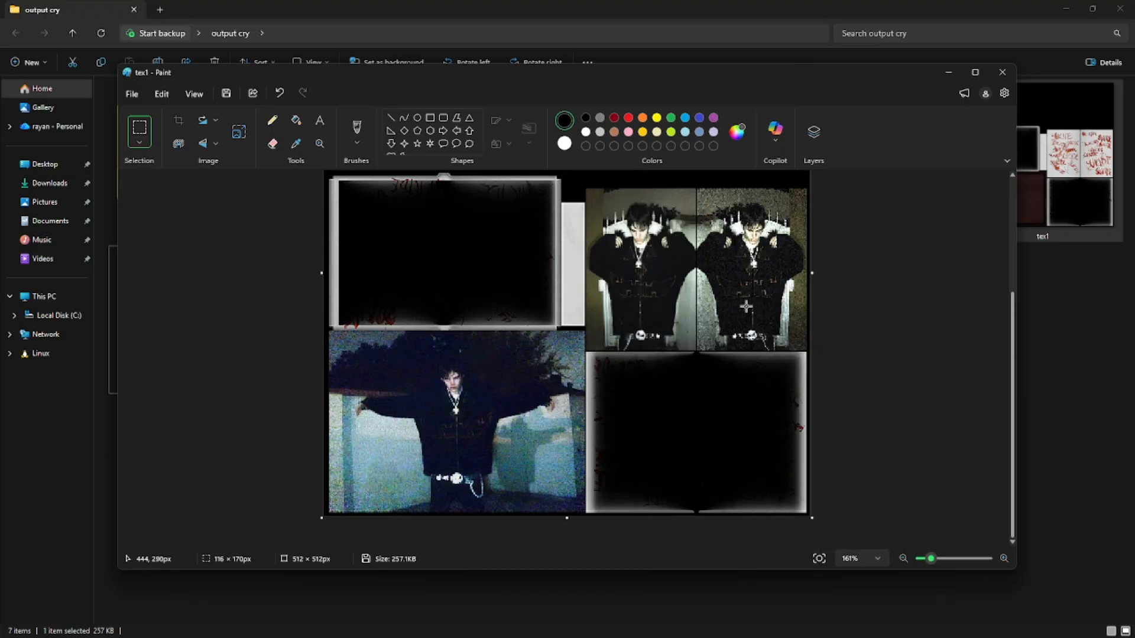
{"action": "scroll", "coordinate": [537, 322], "scroll_direction": "down", "scroll_amount": 4, "text": "ctrl"}
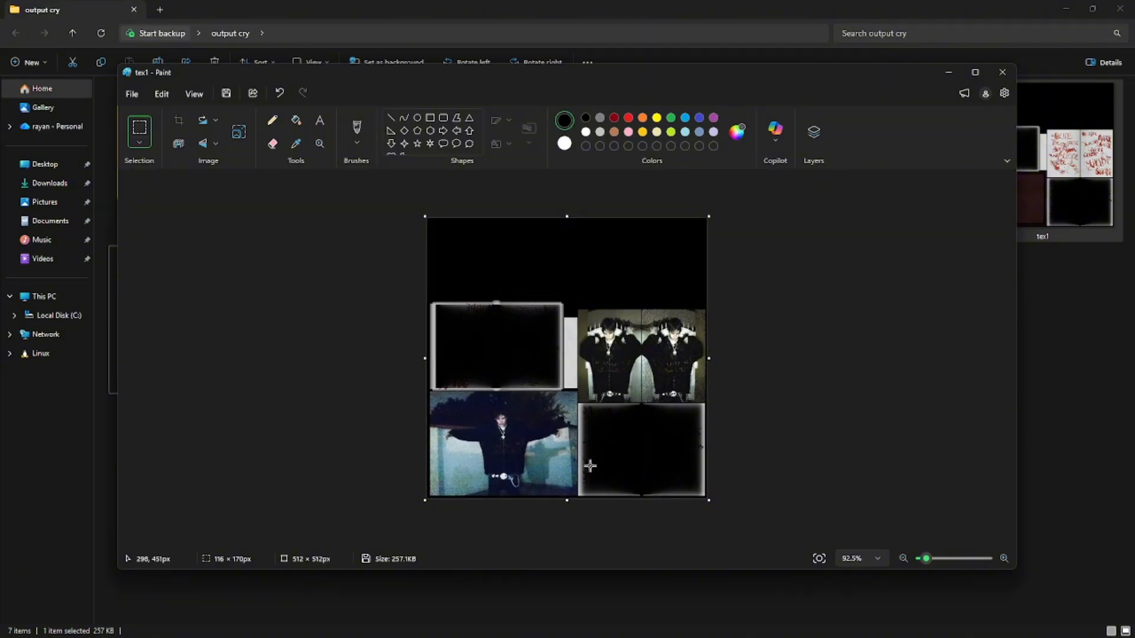
{"action": "scroll", "coordinate": [590, 466], "scroll_direction": "up", "scroll_amount": 1, "text": "ctrl"}
{"action": "scroll", "coordinate": [602, 440], "scroll_direction": "up", "scroll_amount": 2, "text": "ctrl"}
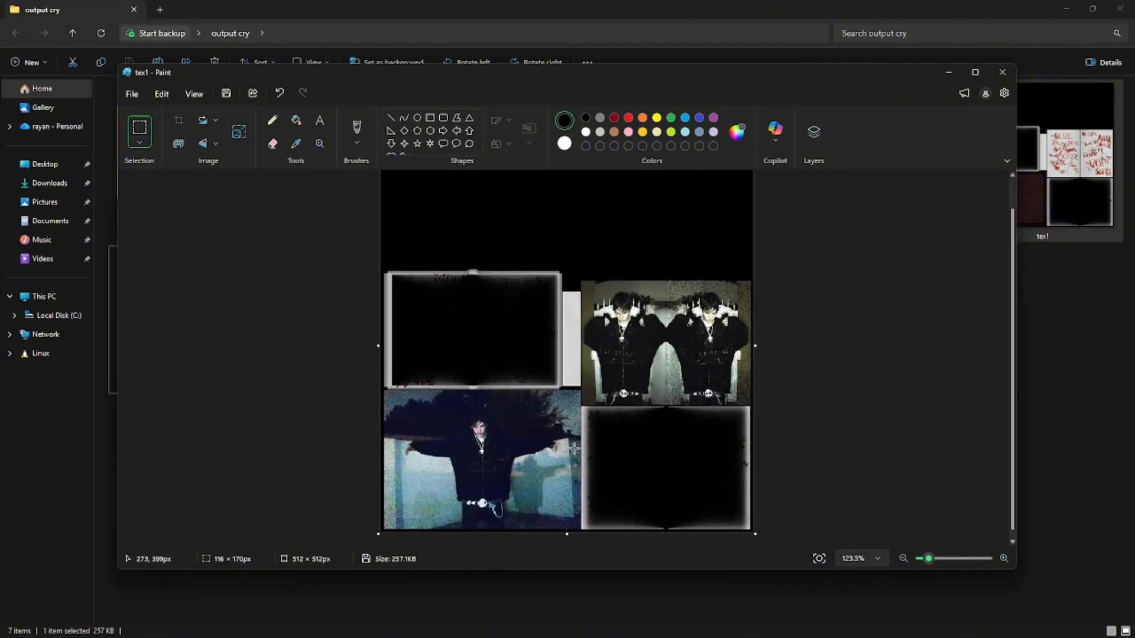
Save the edited texture to the desktop as tex1 in 24-bit Bitmap format
{"action": "left_click", "coordinate": [133, 95]}
{"action": "mouse_move", "coordinate": [189, 214]}
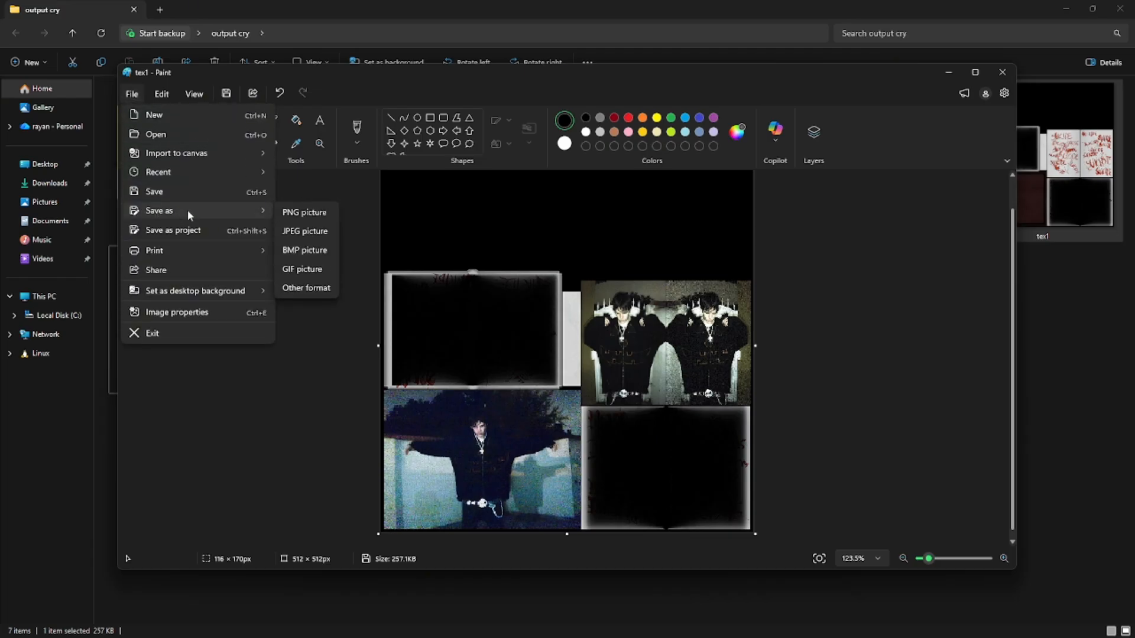
{"action": "left_click", "coordinate": [311, 252]}
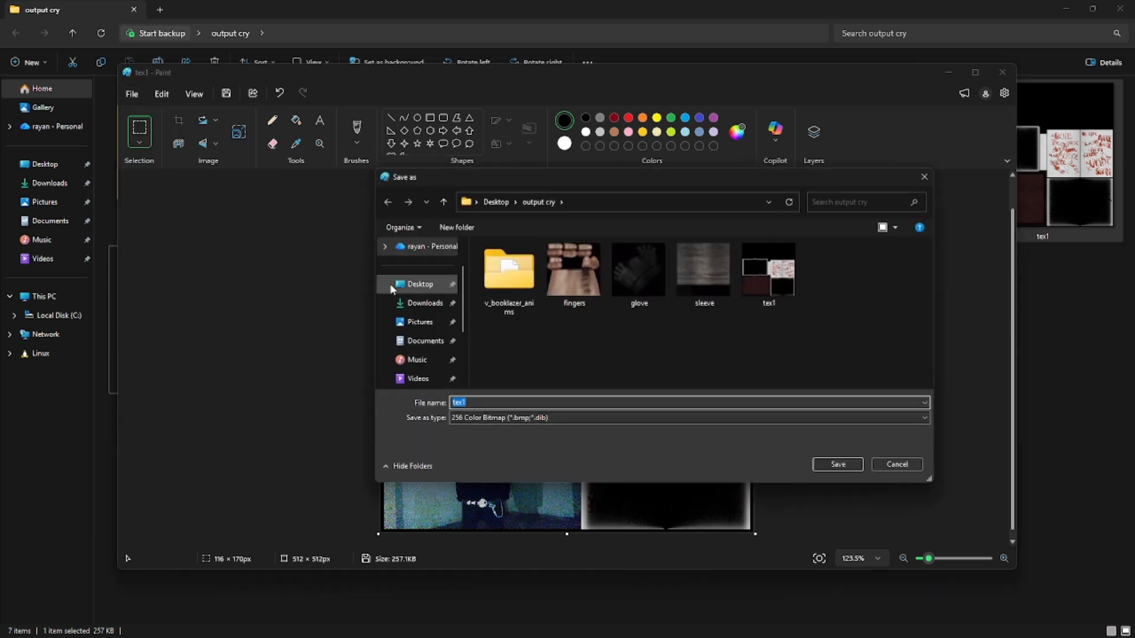
{"action": "left_click", "coordinate": [411, 290]}
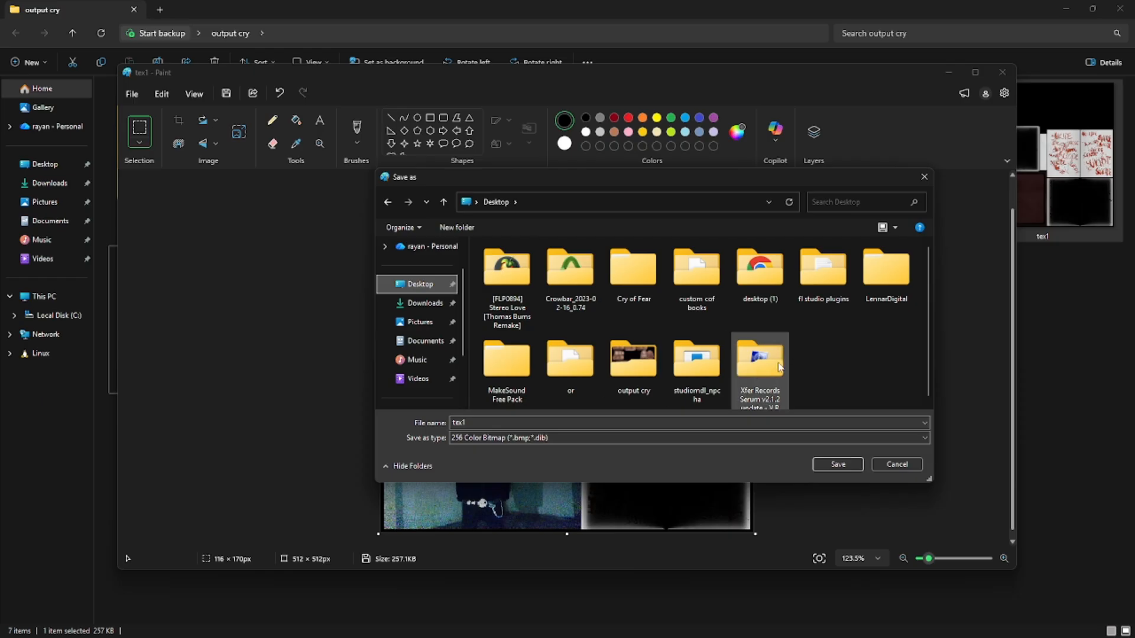
{"action": "scroll", "coordinate": [513, 393], "scroll_direction": "down", "scroll_amount": 1}
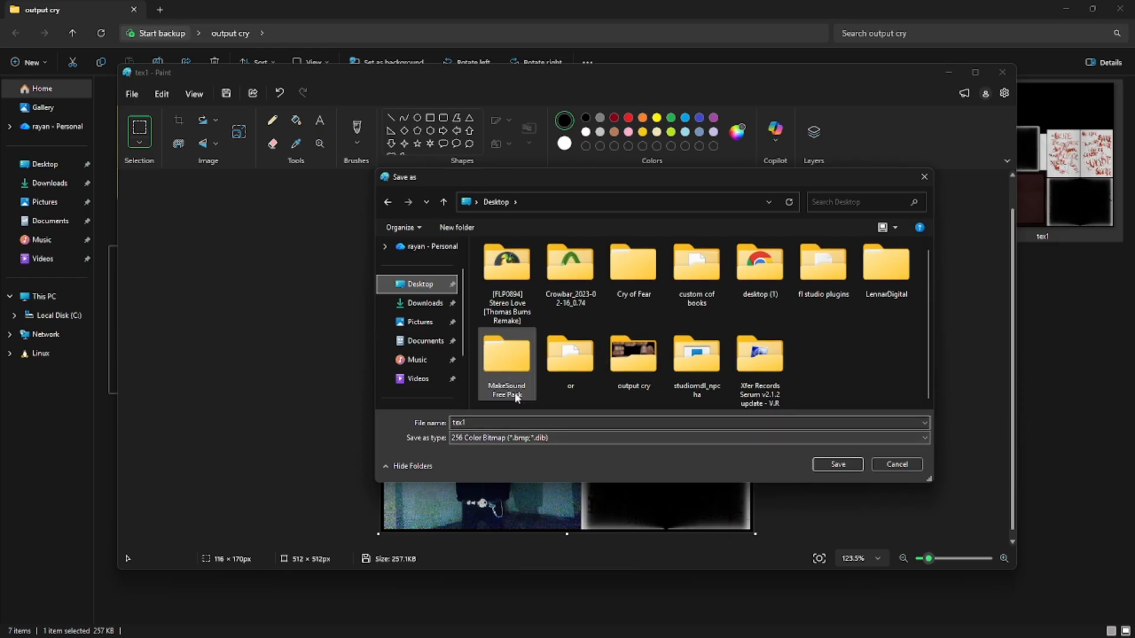
{"action": "left_click", "coordinate": [488, 438]}
{"action": "left_click", "coordinate": [477, 439]}
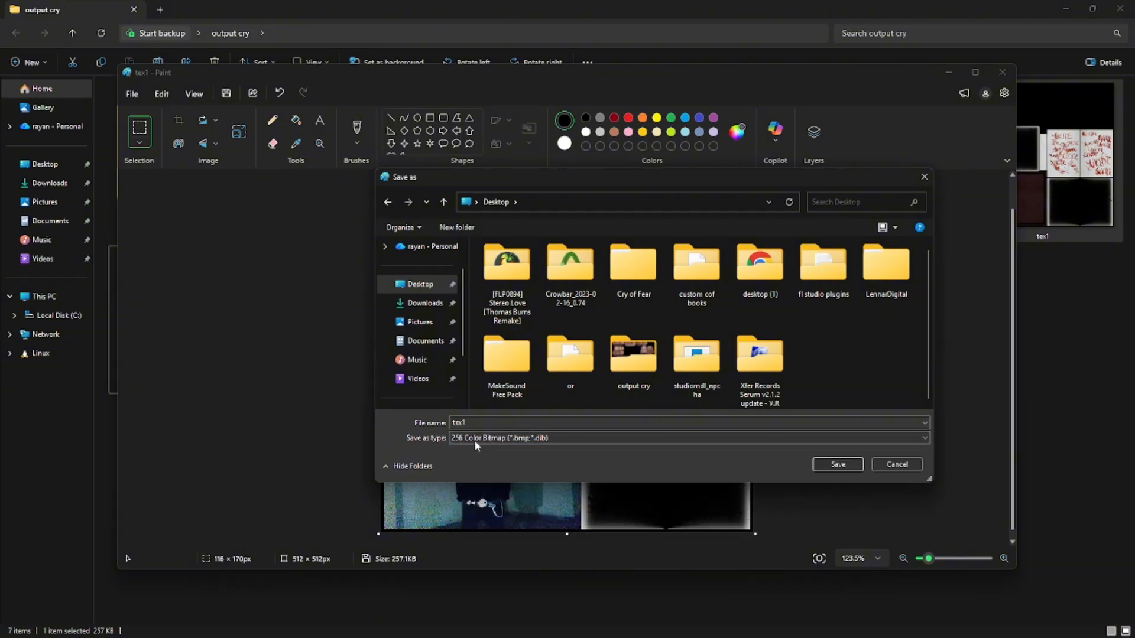
{"action": "left_click", "coordinate": [475, 440]}
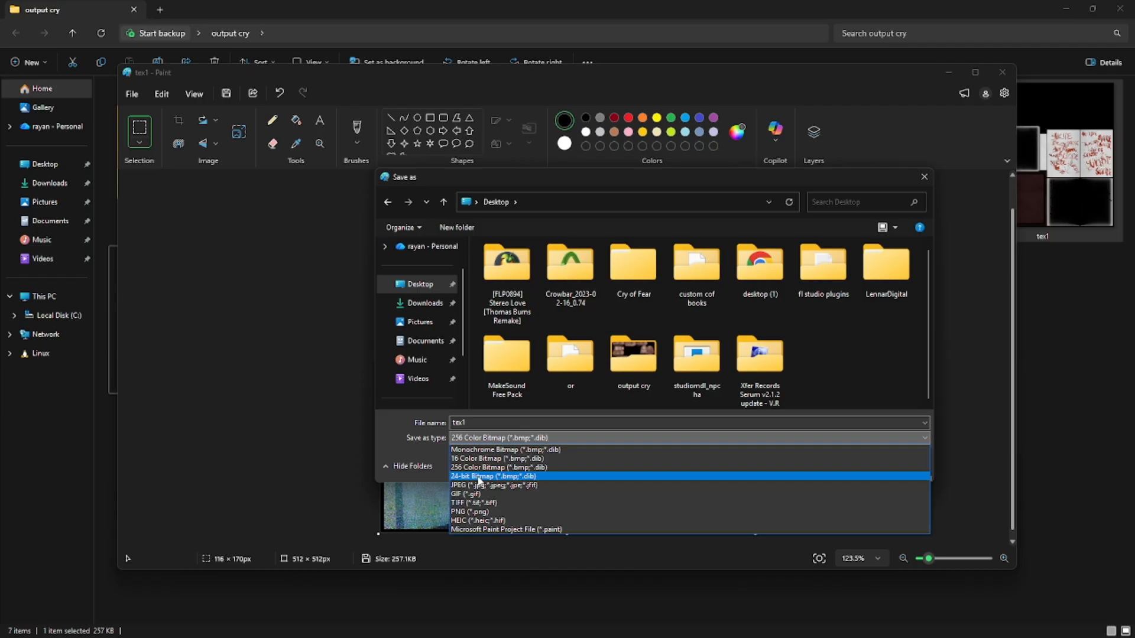
{"action": "left_click", "coordinate": [479, 476]}
{"action": "left_click", "coordinate": [840, 464]}
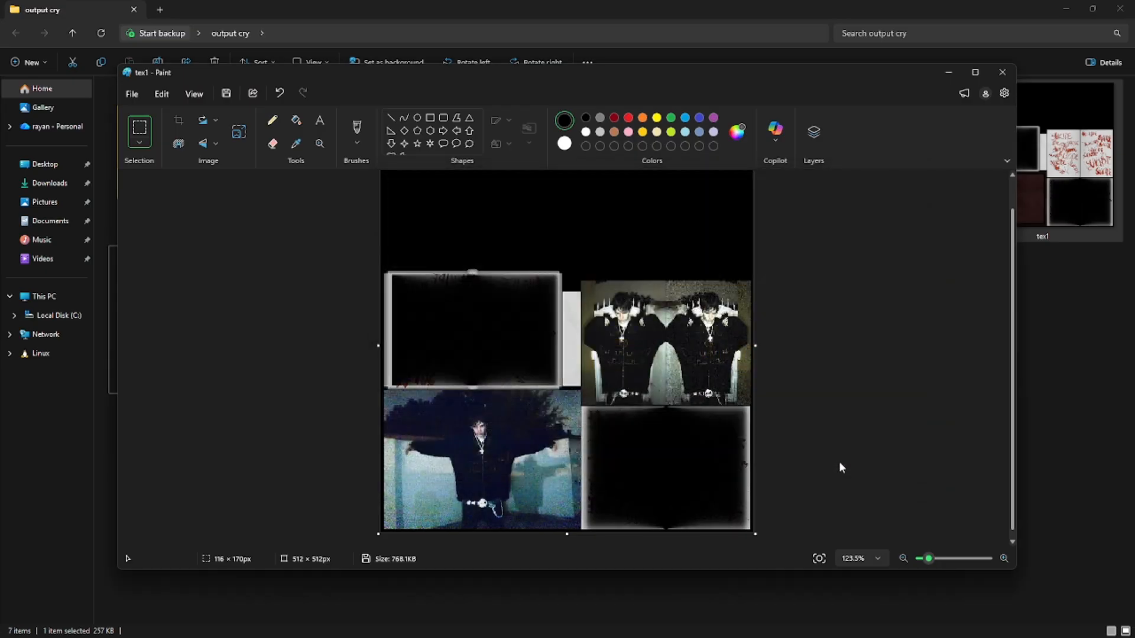
Close Paint and minimise the output cry folder and Crowbar windows to reach the desktop
{"action": "left_click", "coordinate": [1003, 76]}
{"action": "left_click", "coordinate": [1068, 6]}
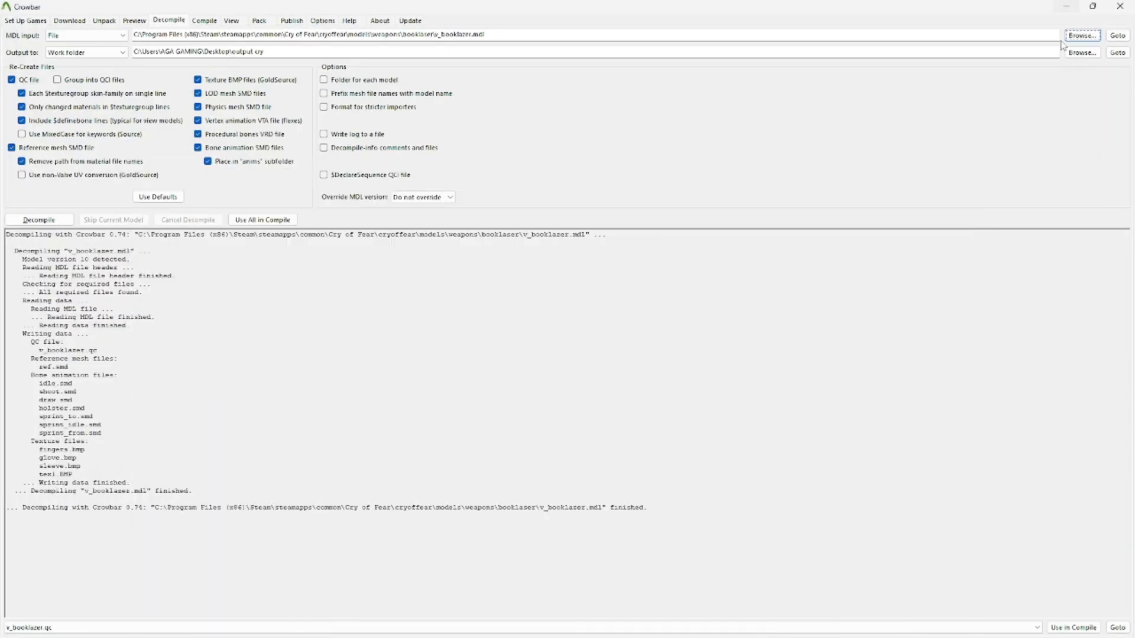
{"action": "left_click", "coordinate": [1066, 8]}
View the saved tex1 picture from the desktop, examine the cover and page images up close, and close it
{"action": "double_click", "coordinate": [1121, 482]}
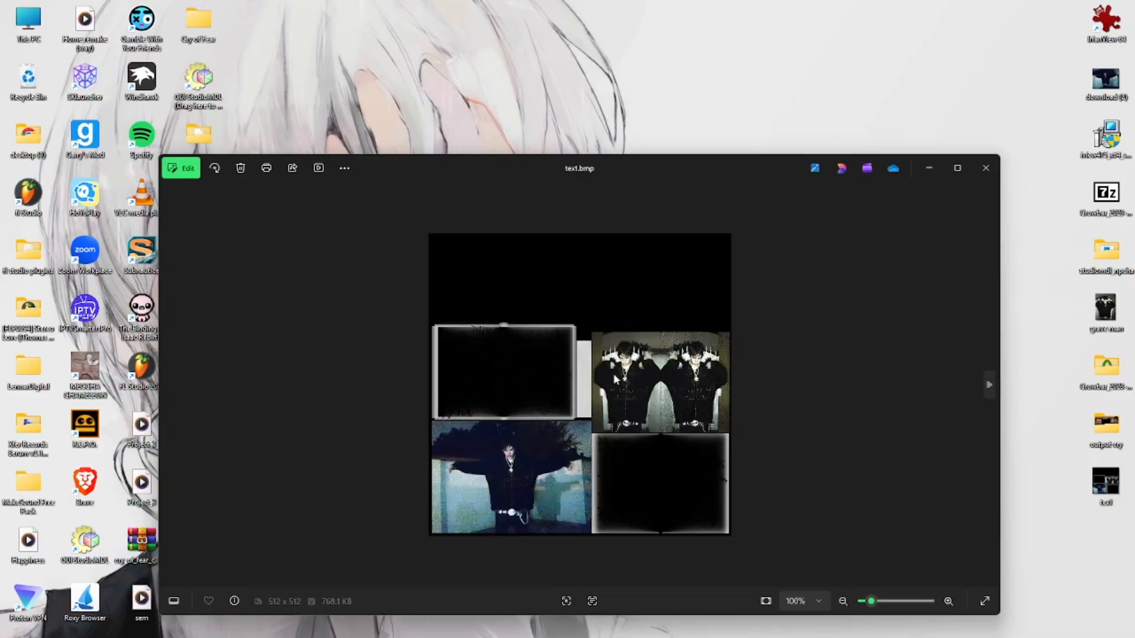
{"action": "scroll", "coordinate": [589, 417], "scroll_direction": "up", "scroll_amount": 3}
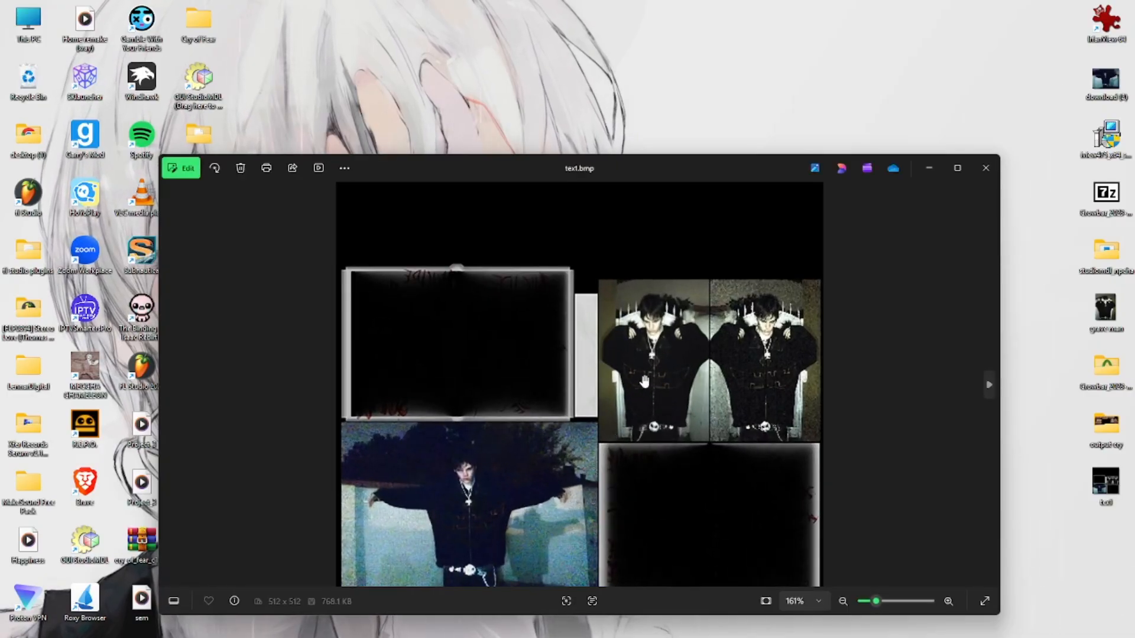
{"action": "scroll", "coordinate": [619, 416], "scroll_direction": "up", "scroll_amount": 4}
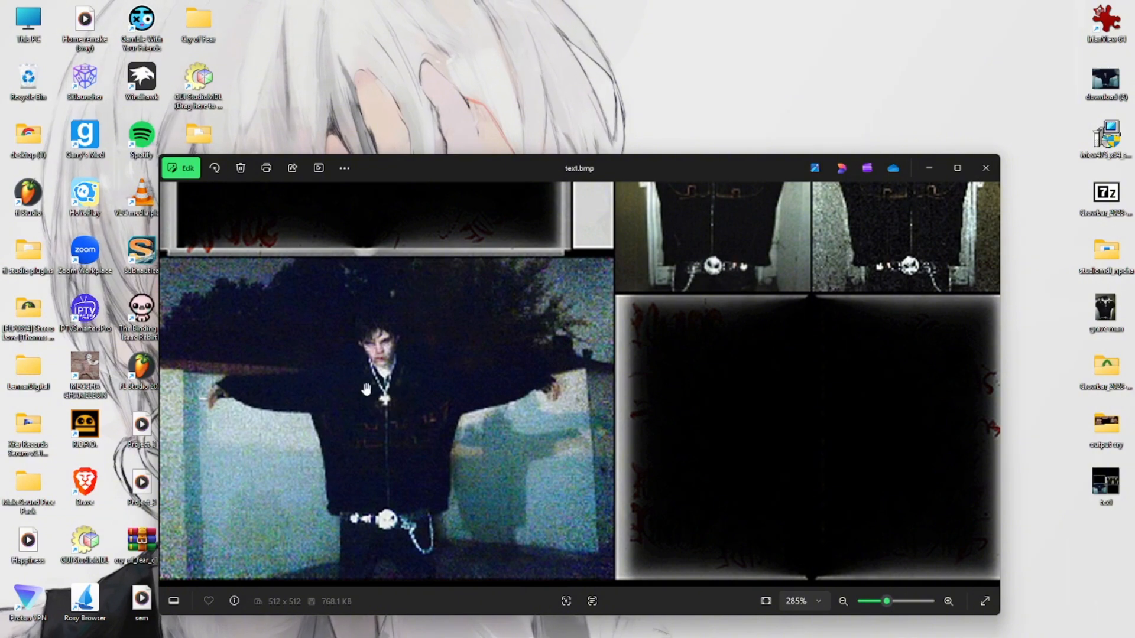
{"action": "scroll", "coordinate": [569, 358], "scroll_direction": "down", "scroll_amount": 7}
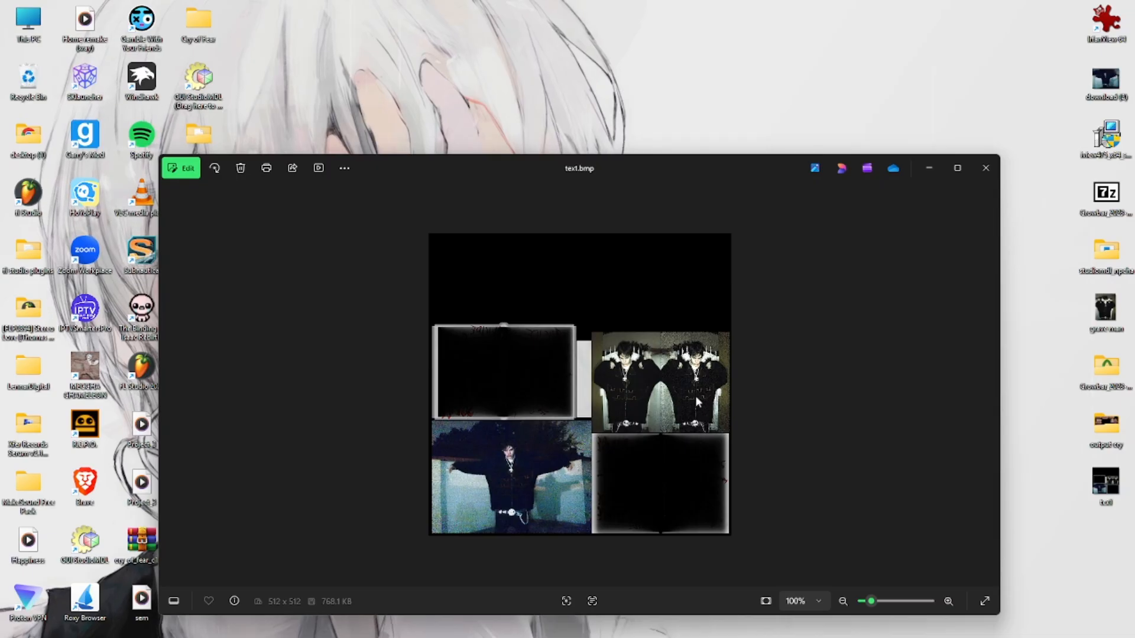
{"action": "left_click", "coordinate": [985, 168]}
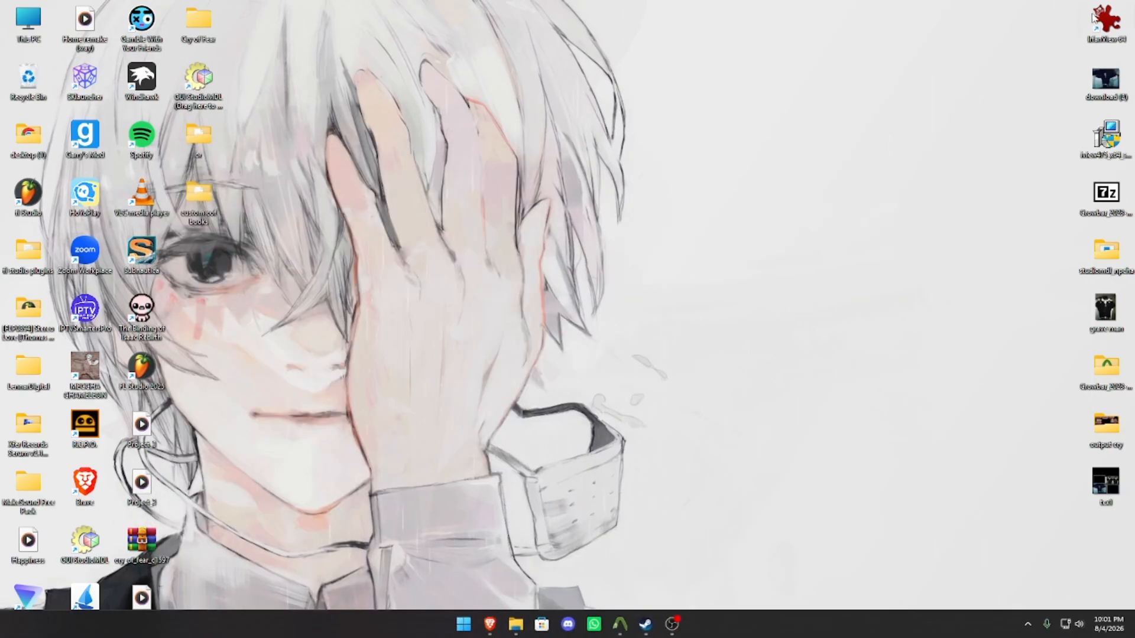
Launch IrfanView and open the tex1 picture from the desktop in it
{"action": "double_click", "coordinate": [1106, 22]}
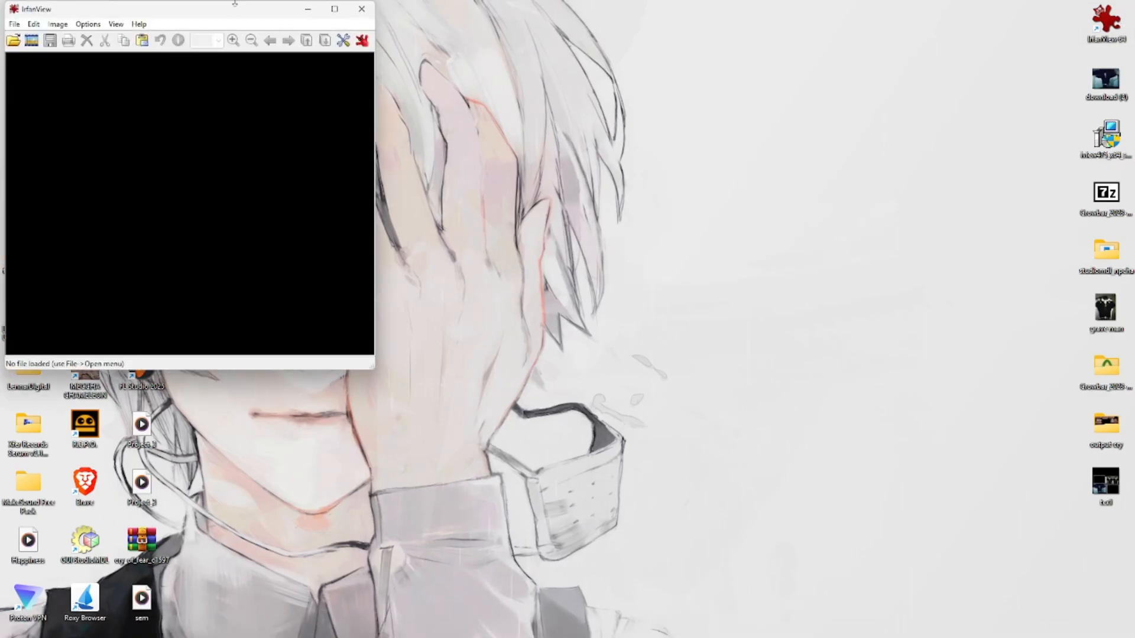
{"action": "left_click_drag", "start_coordinate": [178, 9], "coordinate": [626, 121]}
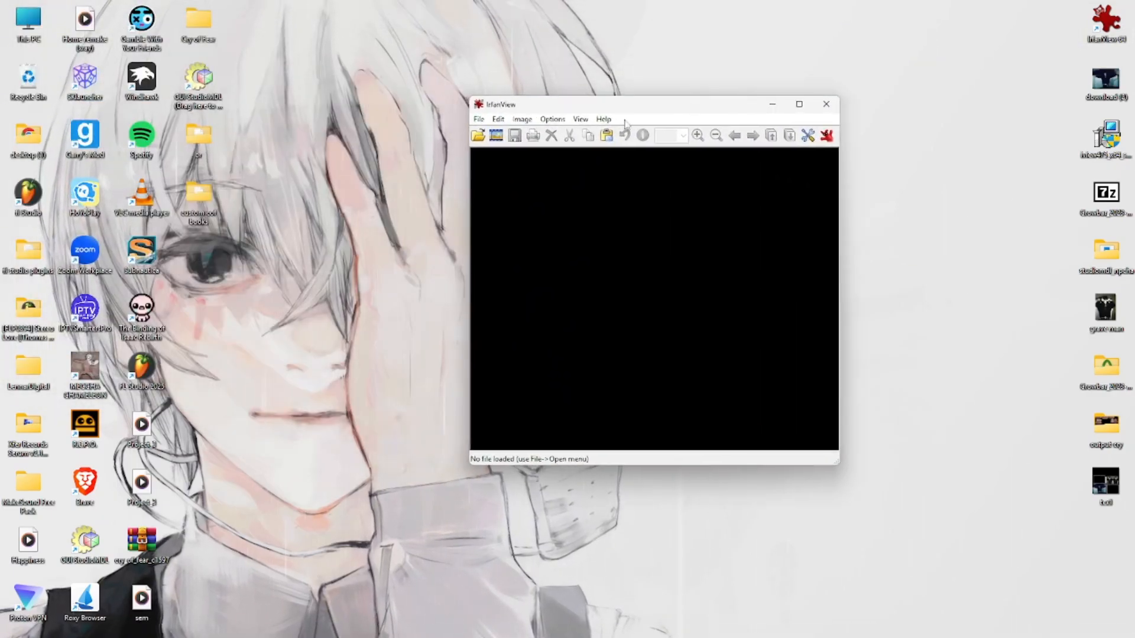
{"action": "left_click", "coordinate": [478, 119]}
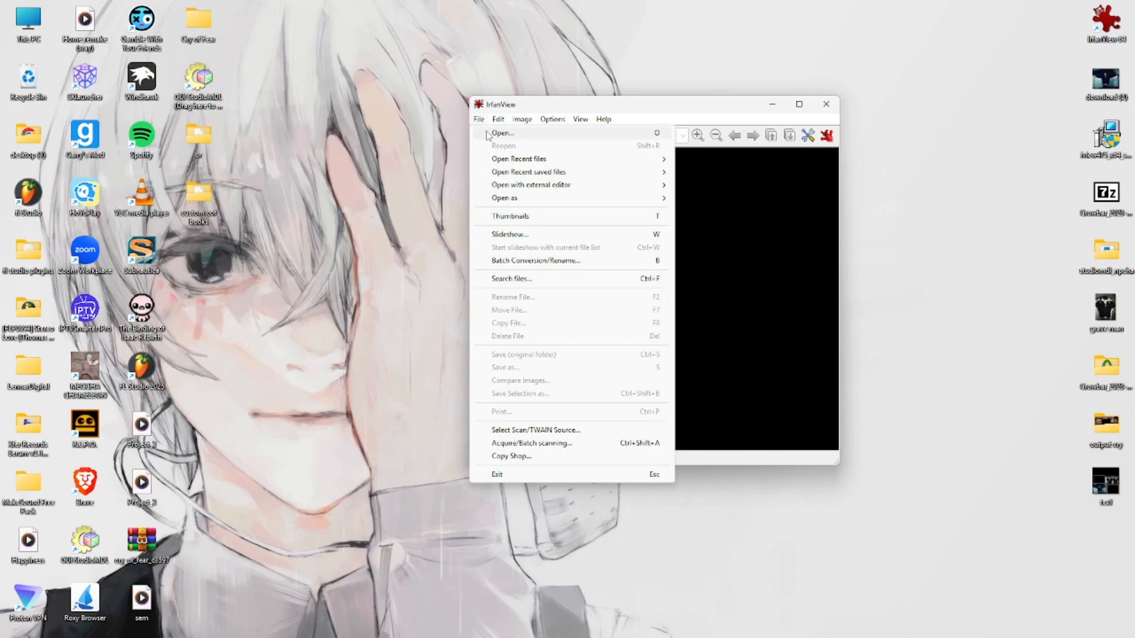
{"action": "left_click", "coordinate": [492, 134]}
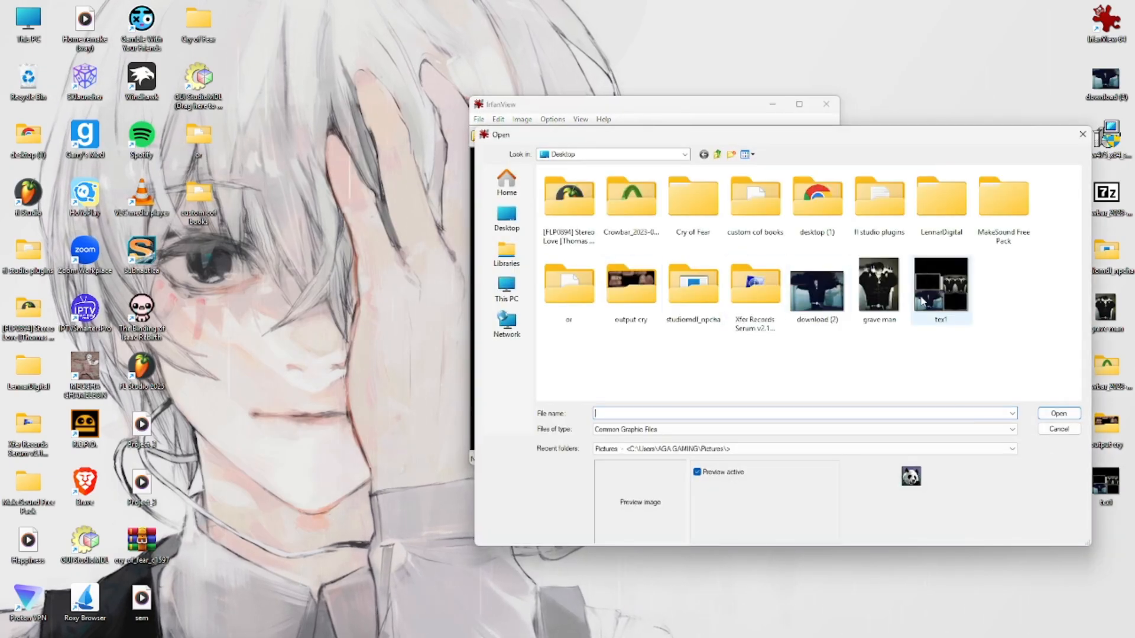
{"action": "left_click", "coordinate": [941, 299]}
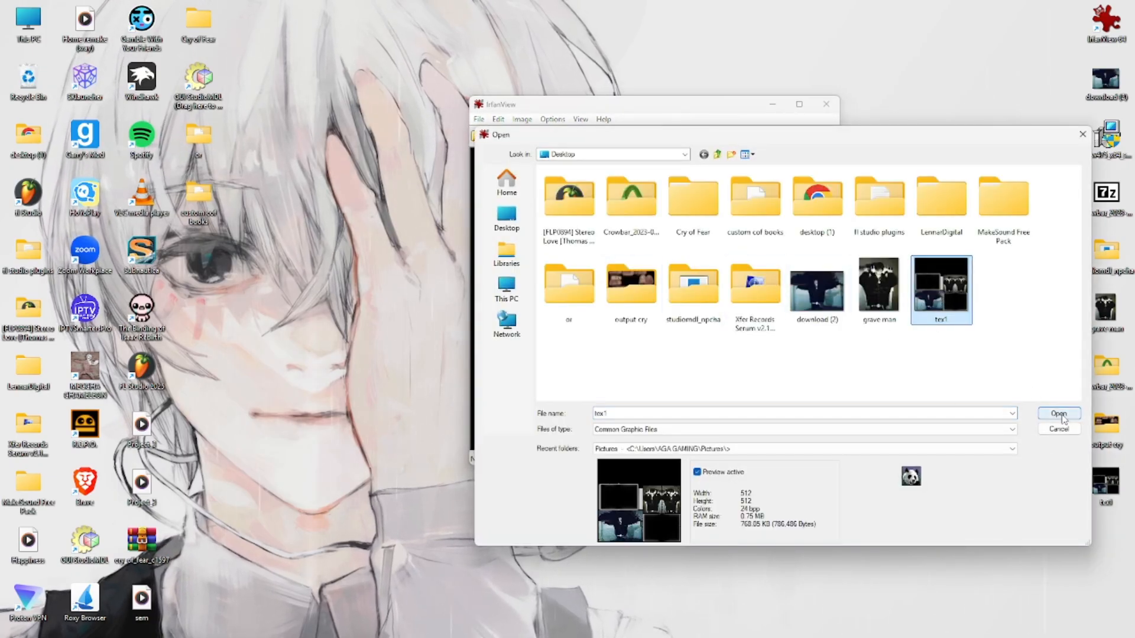
{"action": "key", "text": "Return"}
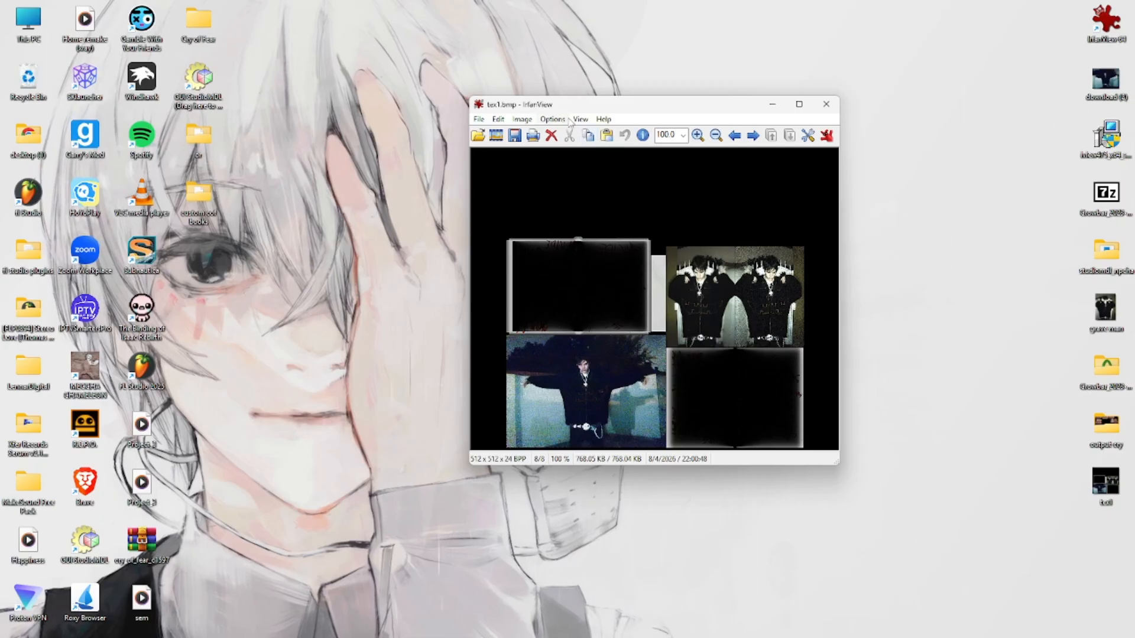
Decrease the tex1 picture's color depth to 256 colors (8 BPP) with Floyd-Steinberg dithering
{"action": "left_click", "coordinate": [527, 122]}
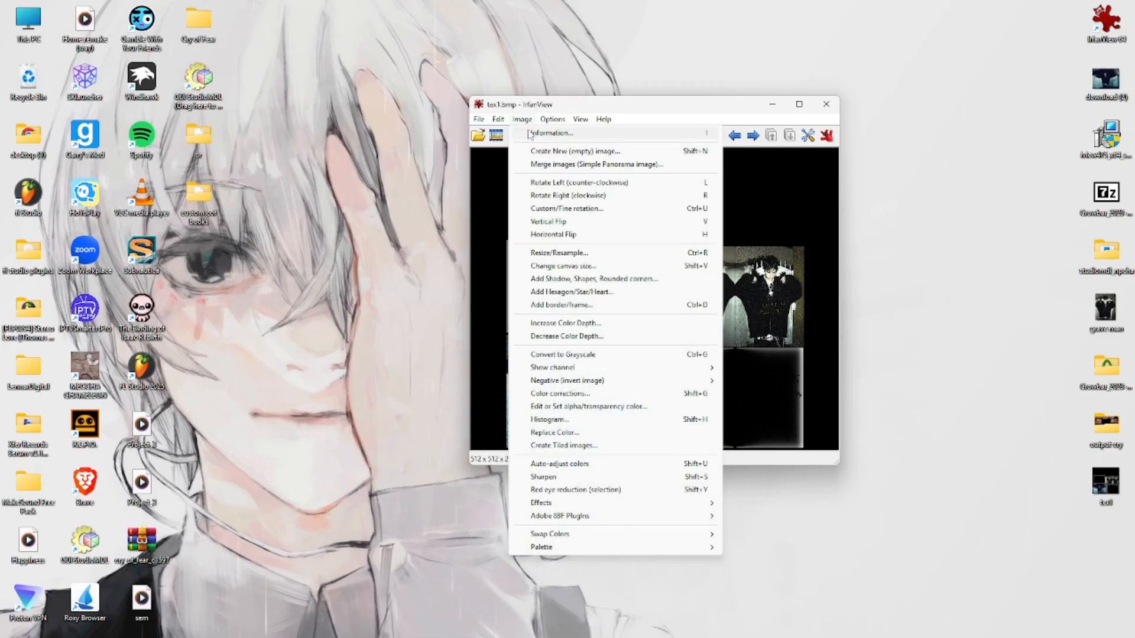
{"action": "left_click", "coordinate": [603, 338]}
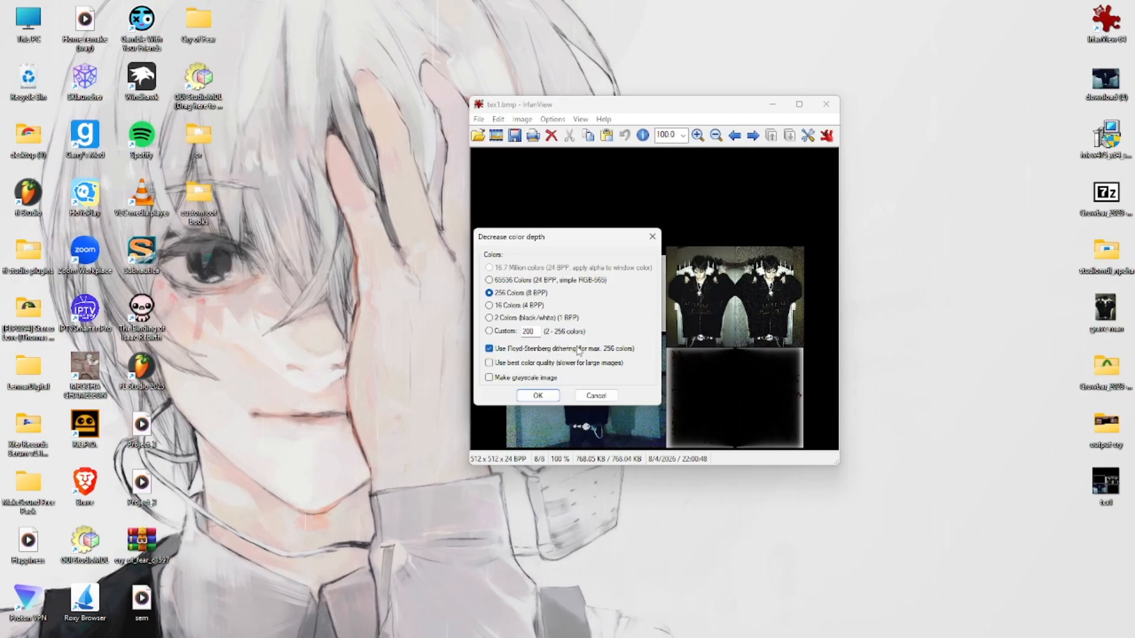
{"action": "left_click", "coordinate": [537, 395]}
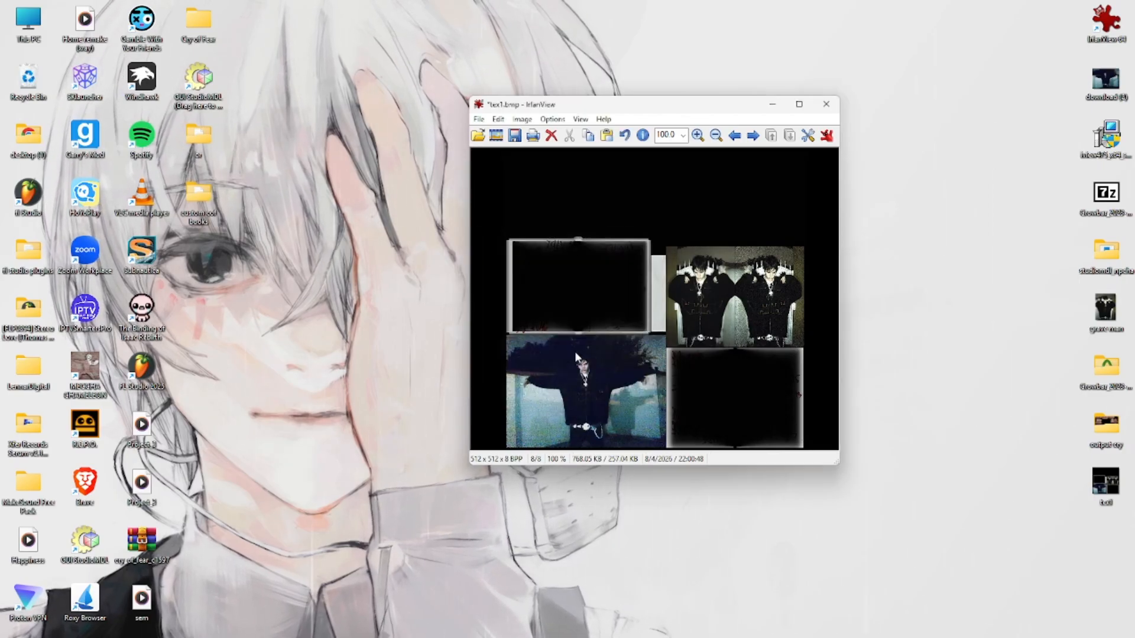
Save the 256-color picture as tex1 in BMP format on the Desktop, replacing the existing file, and close IrfanView
{"action": "left_click", "coordinate": [480, 120]}
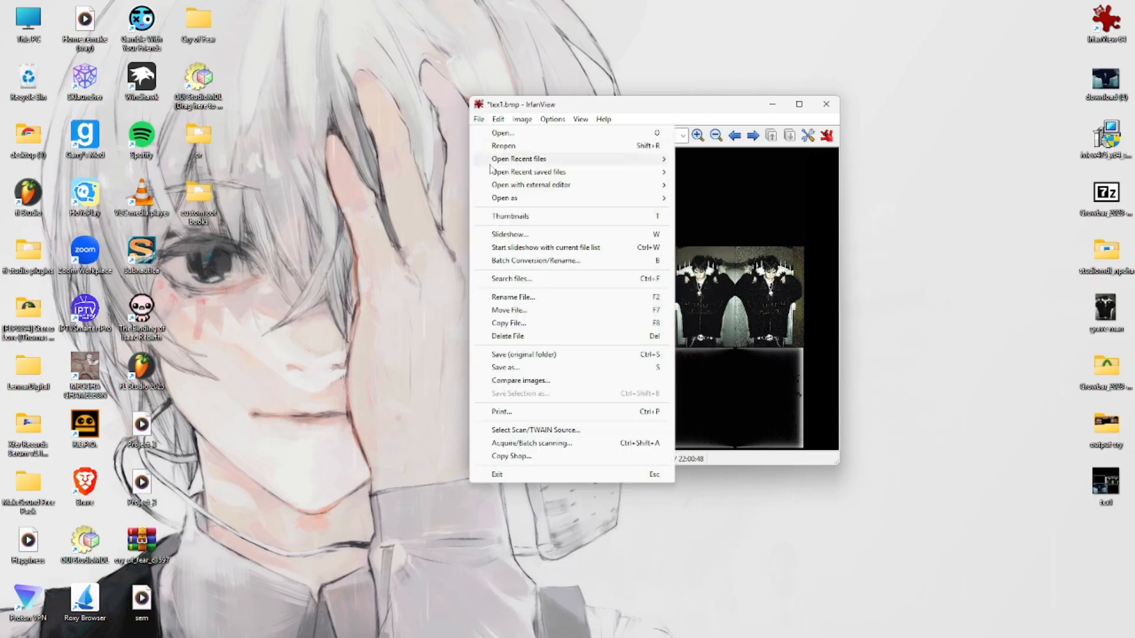
{"action": "left_click", "coordinate": [507, 367]}
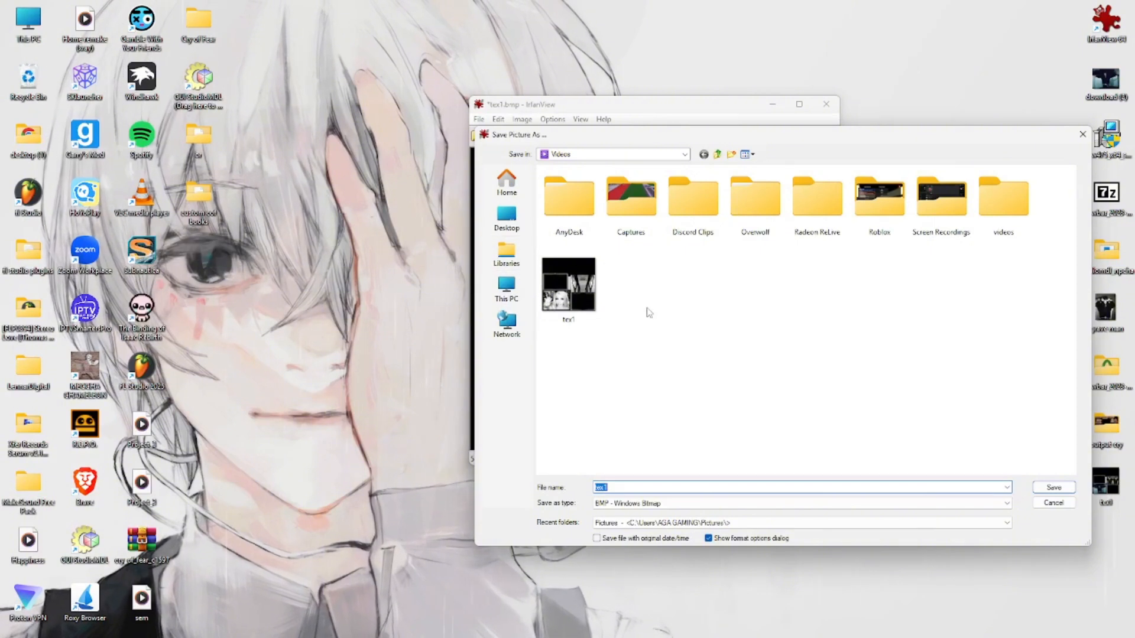
{"action": "left_click", "coordinate": [507, 218]}
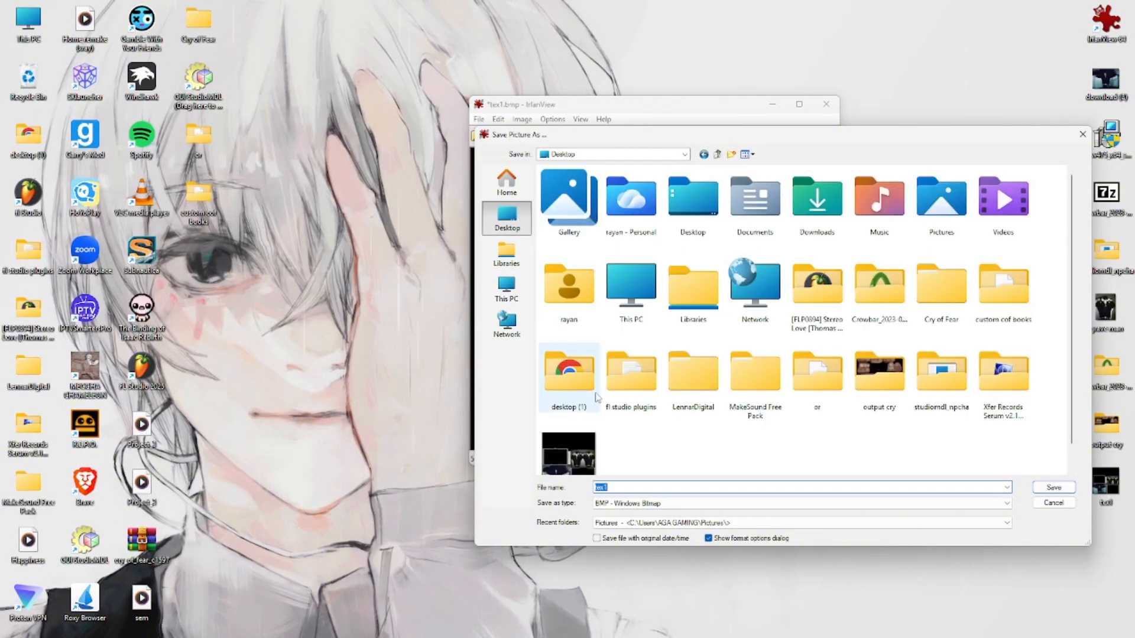
{"action": "left_click", "coordinate": [1054, 487]}
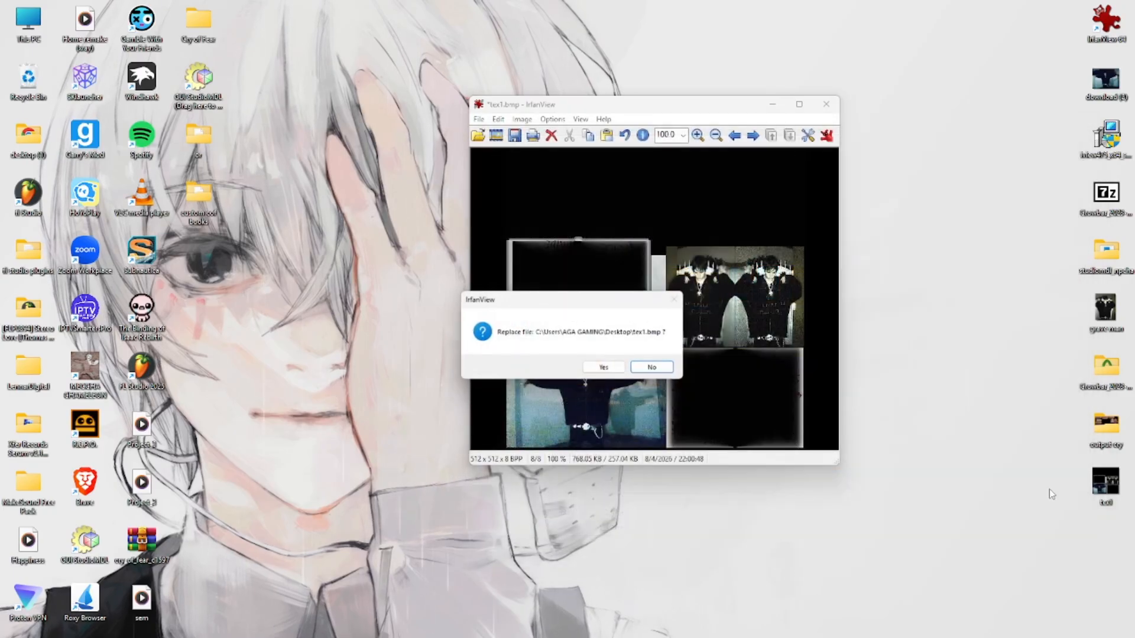
{"action": "left_click", "coordinate": [603, 368]}
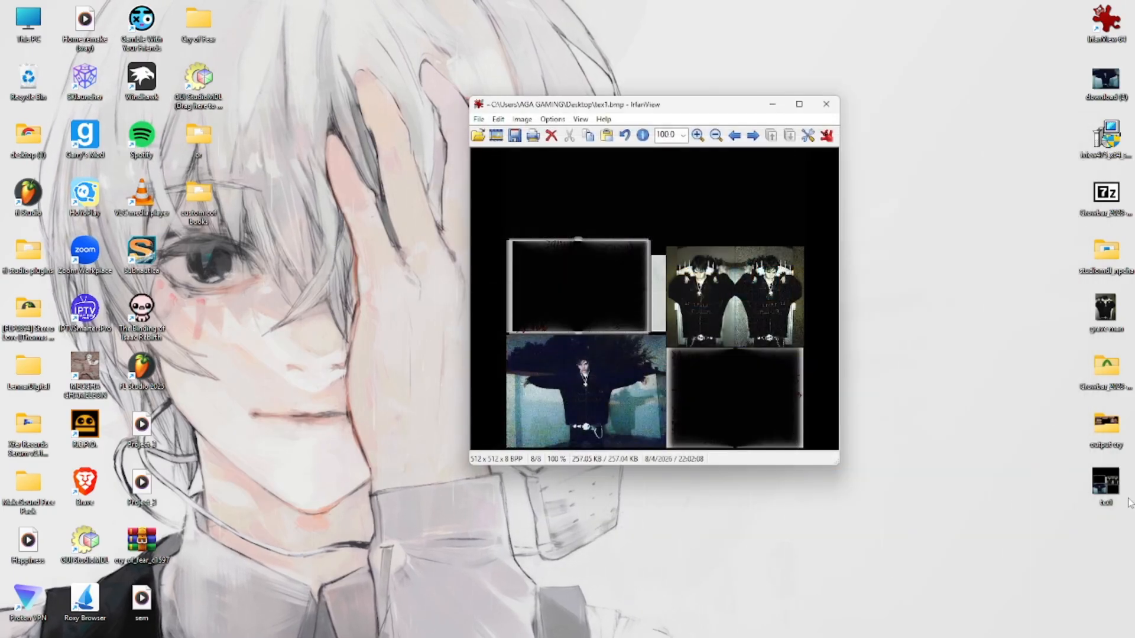
{"action": "left_click", "coordinate": [826, 104]}
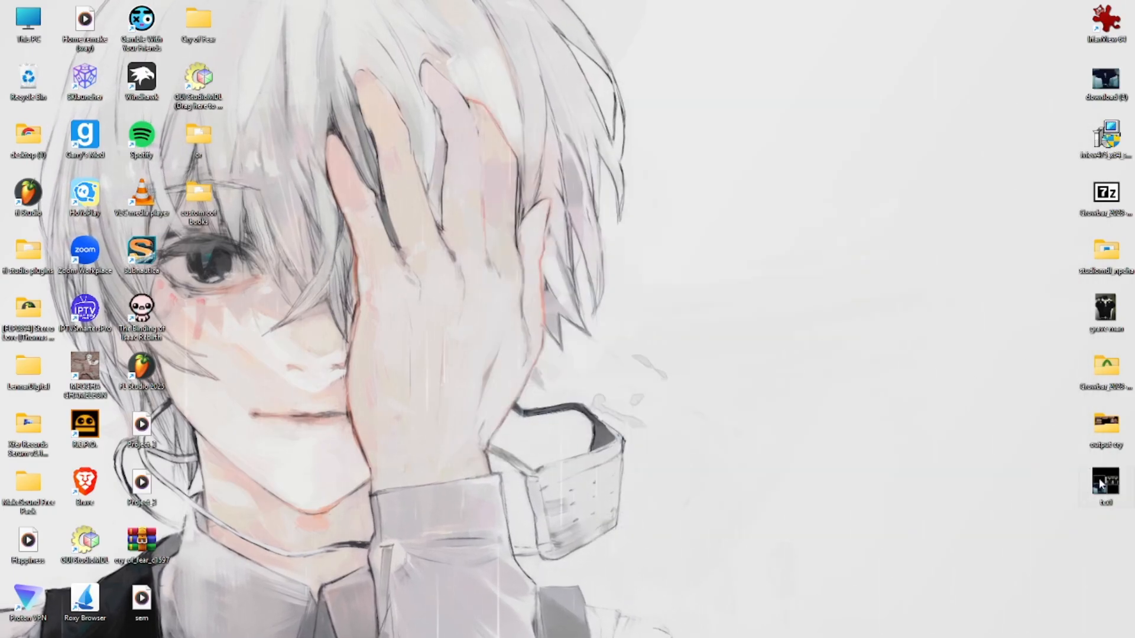
Check the bit depth in the desktop tex1 file's detailed properties and put the file back below the output cry folder
{"action": "left_click_drag", "start_coordinate": [1105, 482], "coordinate": [712, 253]}
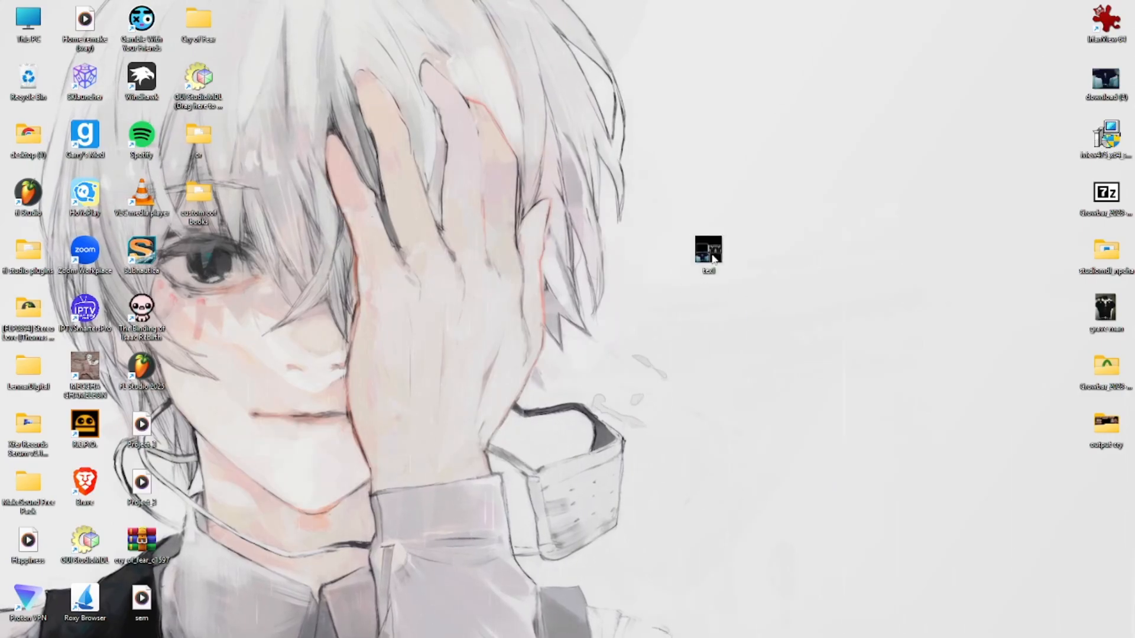
{"action": "right_click", "coordinate": [714, 258]}
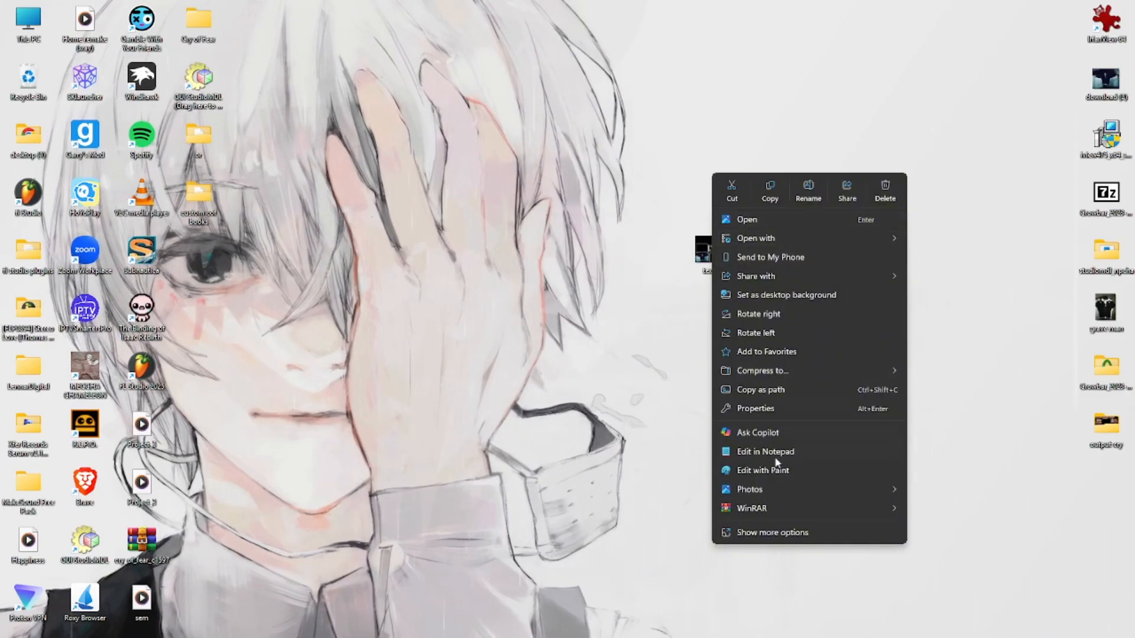
{"action": "left_click", "coordinate": [785, 409]}
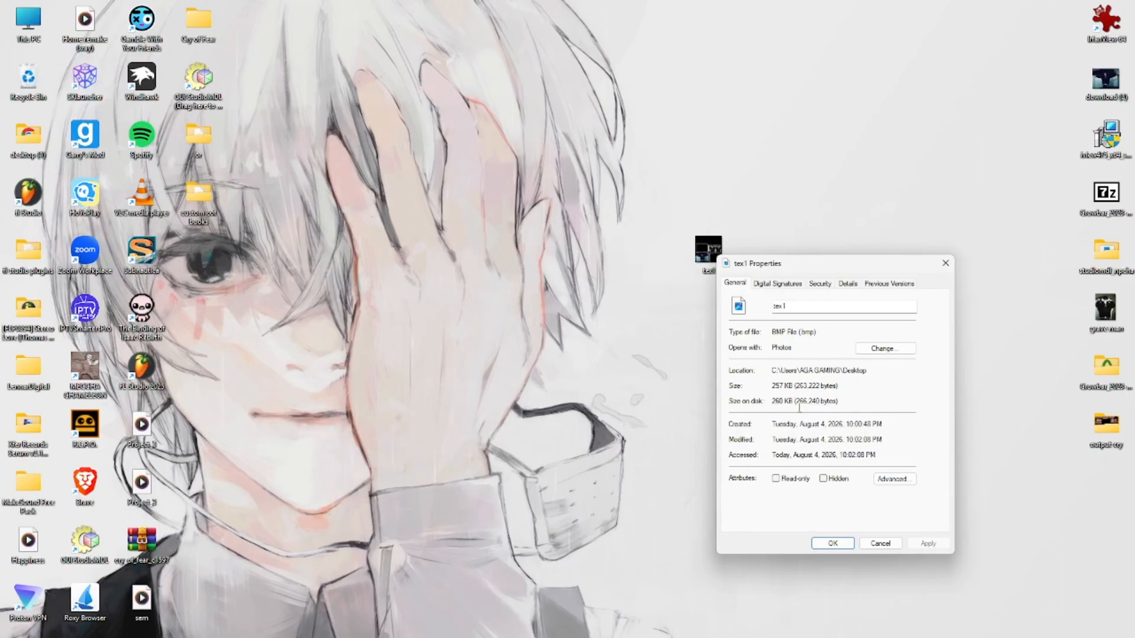
{"action": "left_click", "coordinate": [847, 284]}
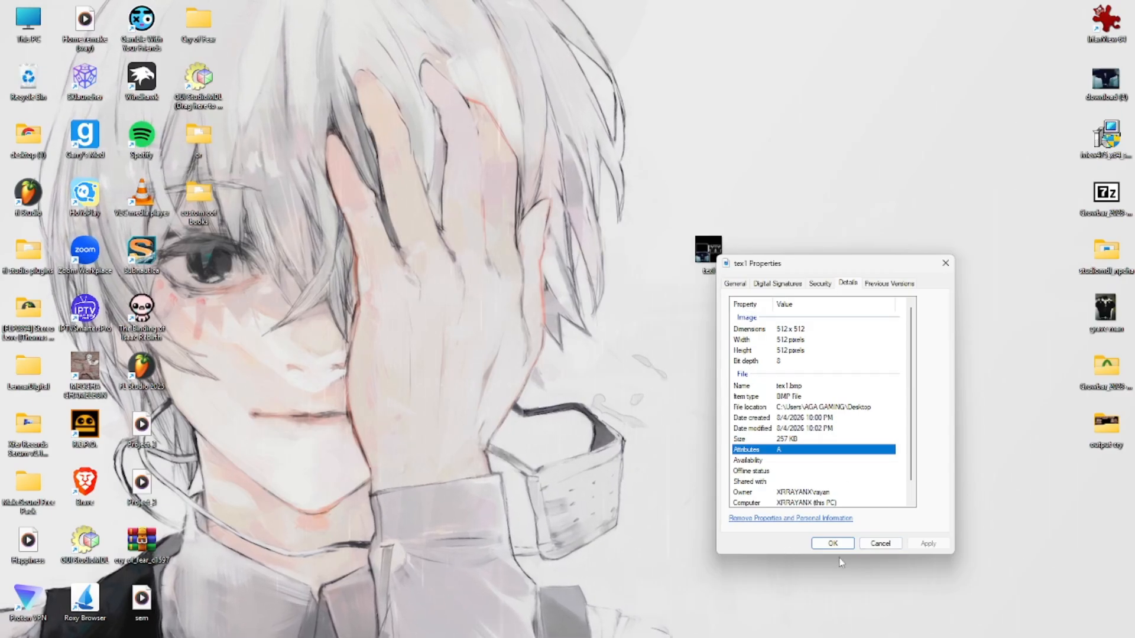
{"action": "left_click", "coordinate": [880, 544]}
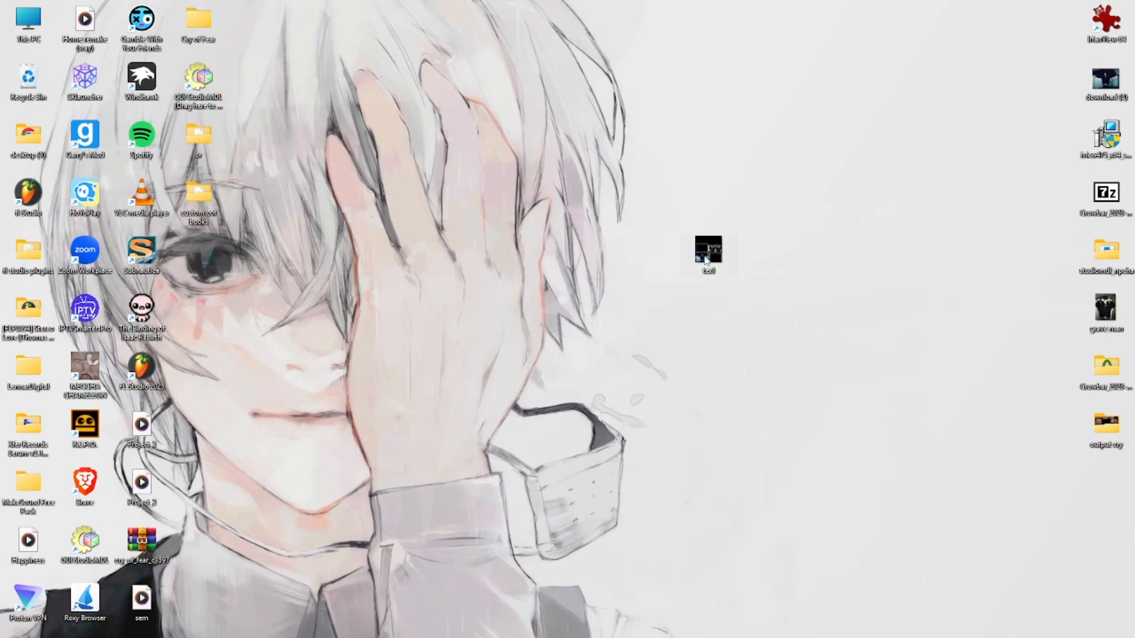
{"action": "left_click_drag", "start_coordinate": [706, 259], "coordinate": [1110, 504]}
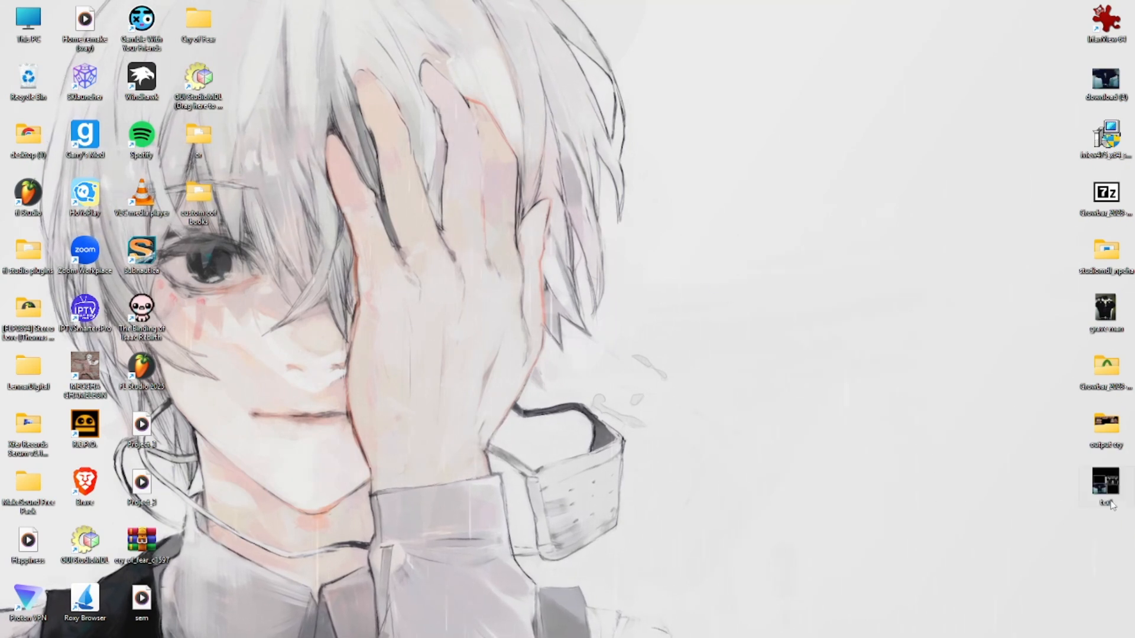
Replace the original tex1 in the output cry folder with the converted desktop copy, then minimise the folder window
{"action": "key", "text": "alt+Tab"}
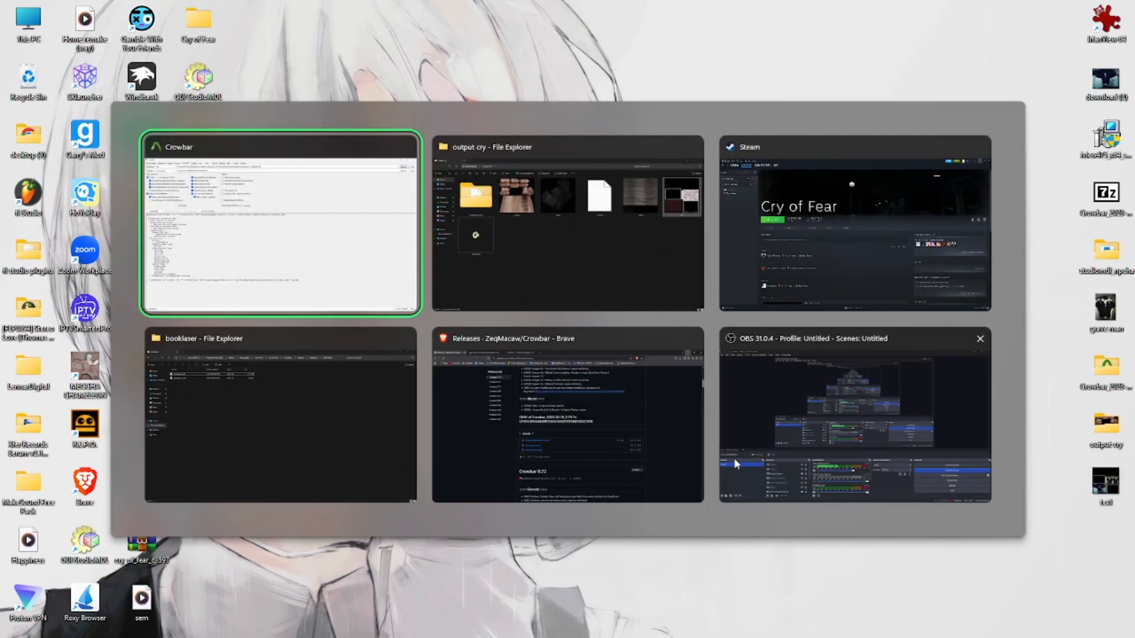
{"action": "left_click", "coordinate": [705, 307]}
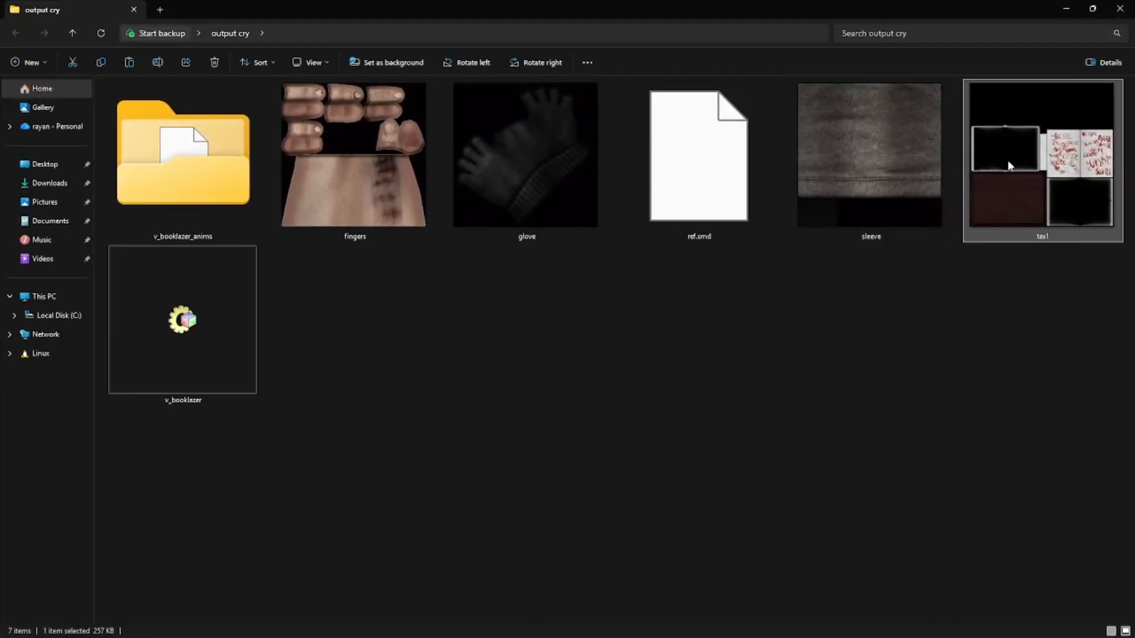
{"action": "left_click", "coordinate": [214, 63]}
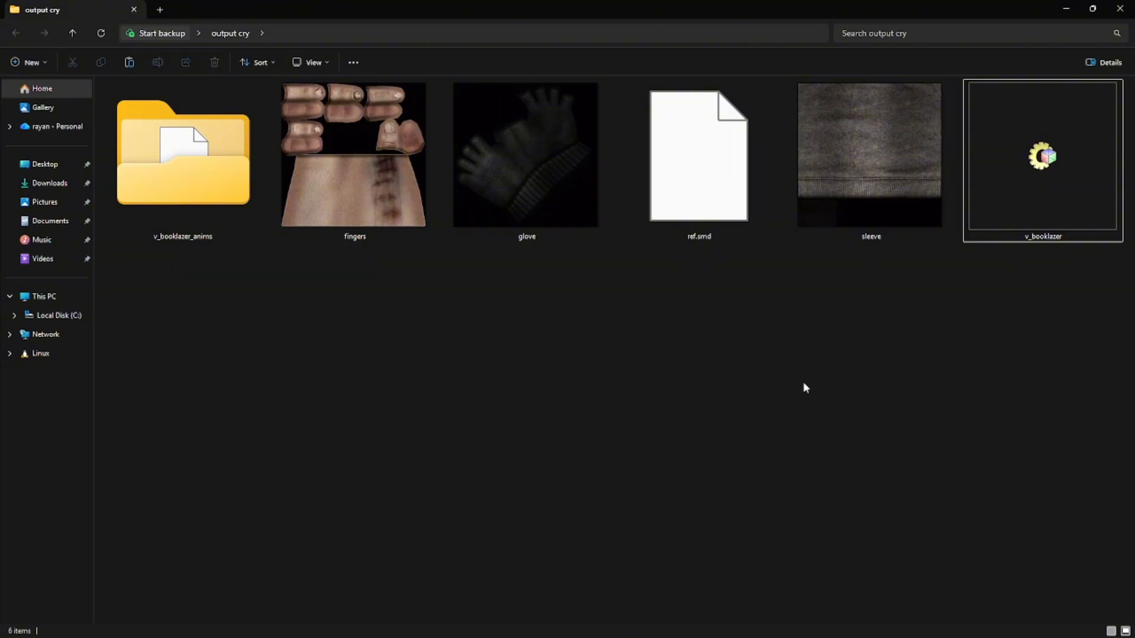
{"action": "key", "text": "ctrl+z"}
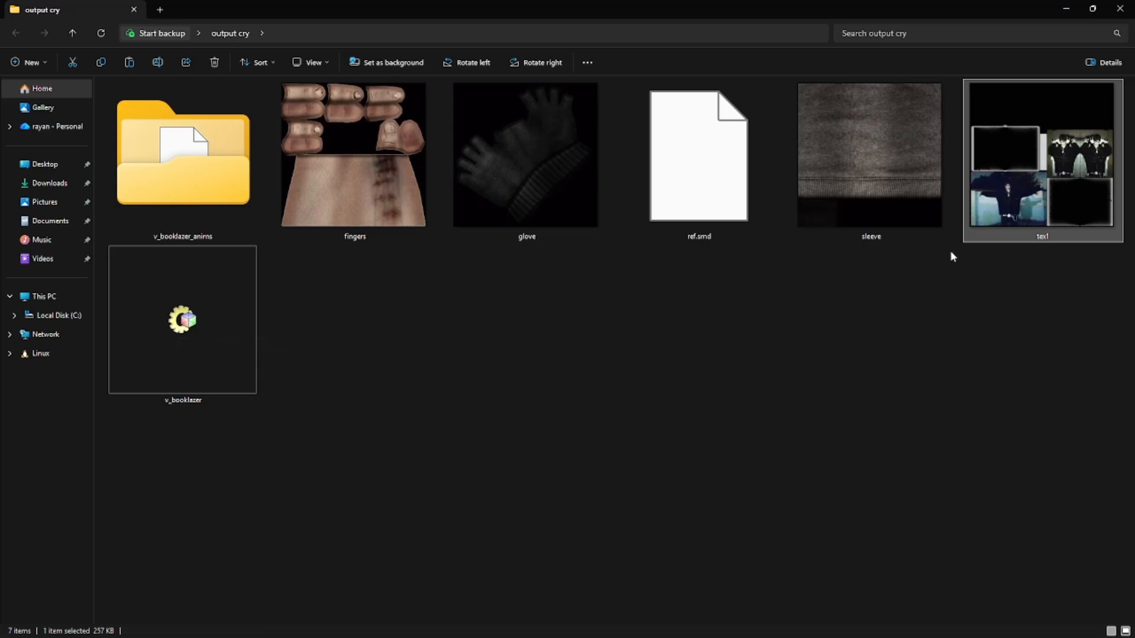
{"action": "left_click", "coordinate": [1075, 6]}
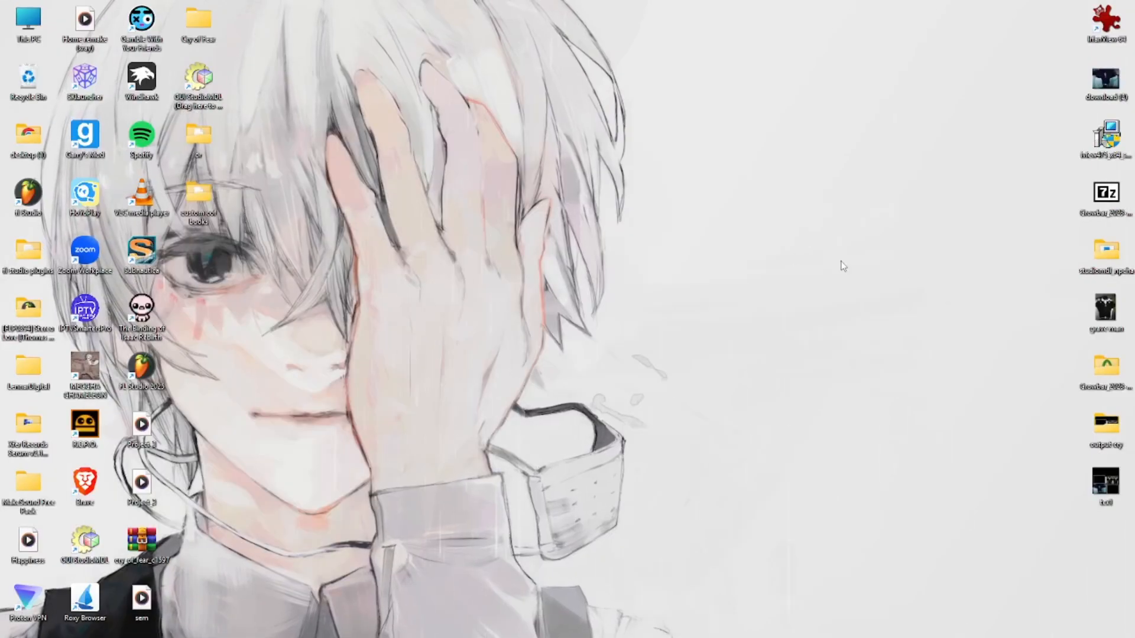
Switch to Crowbar's Compile settings, keep the QC input type as Folder, and minimise Crowbar
{"action": "key", "text": "alt+Tab"}
{"action": "key", "text": "alt+Tab"}
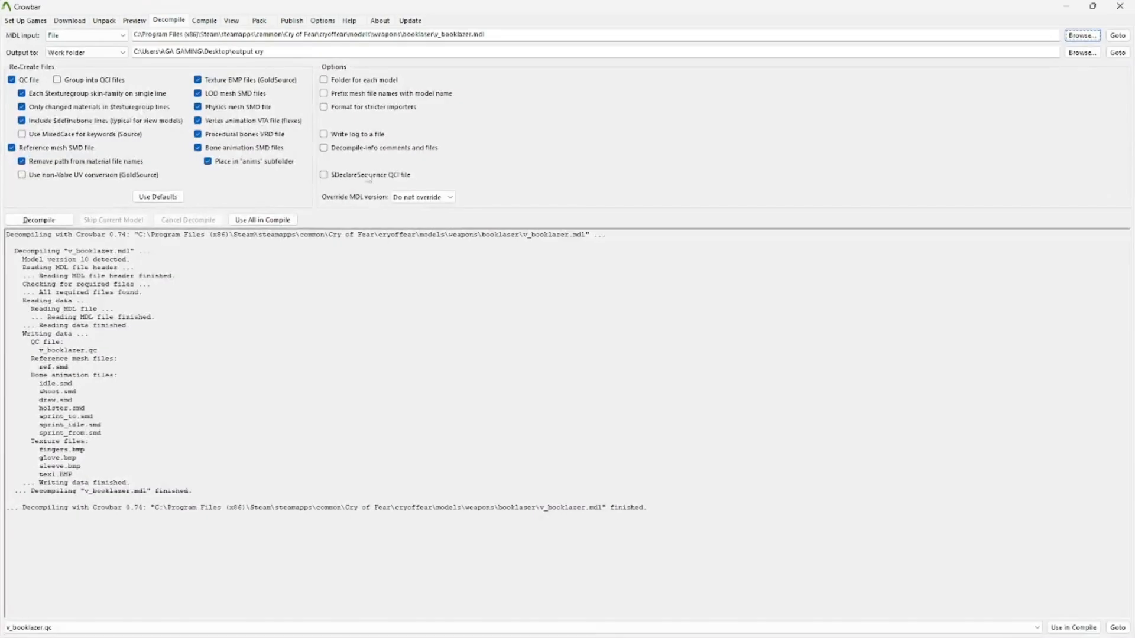
{"action": "left_click", "coordinate": [205, 21]}
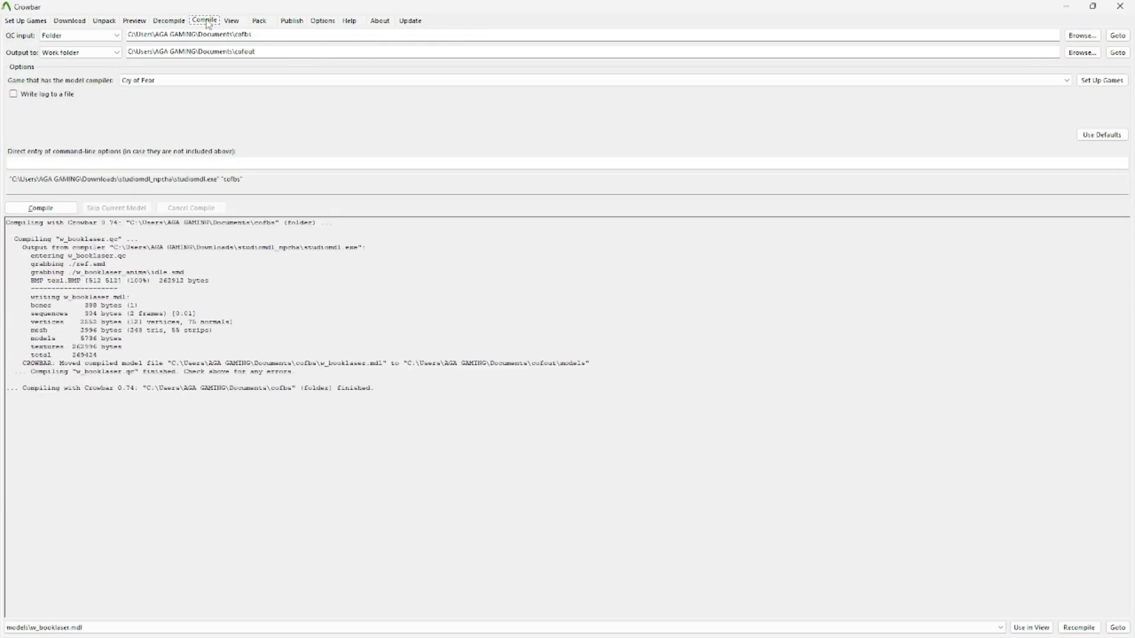
{"action": "left_click", "coordinate": [56, 36]}
{"action": "left_click", "coordinate": [80, 36]}
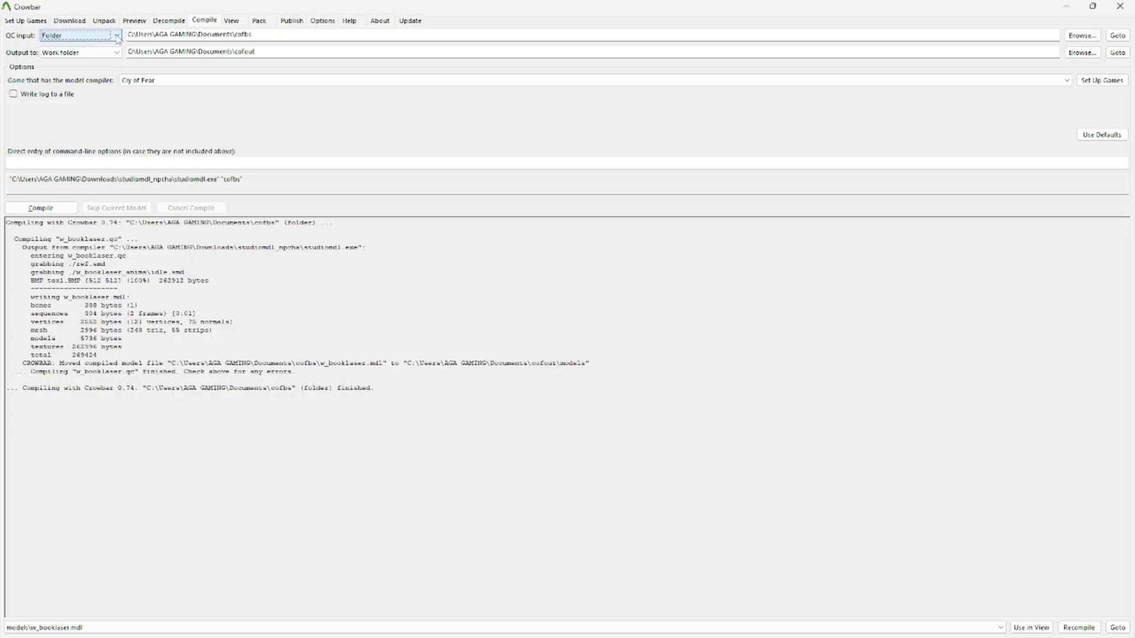
{"action": "left_click", "coordinate": [1055, 7]}
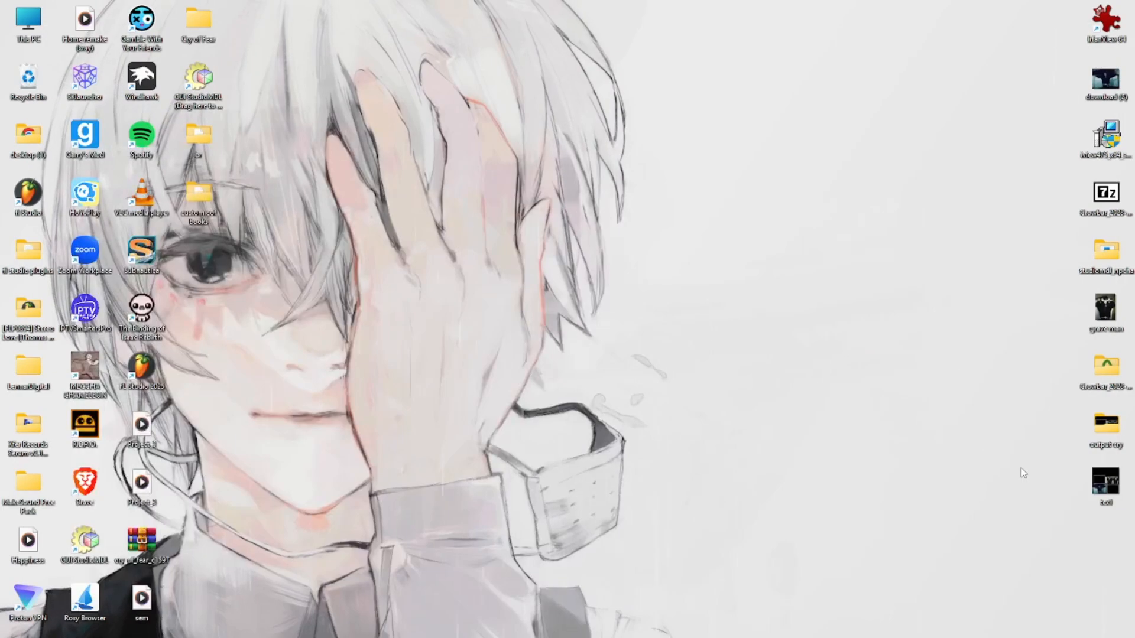
Create a desktop folder named final cry and place it below the tex1 picture
{"action": "right_click", "coordinate": [1021, 468]}
{"action": "mouse_move", "coordinate": [1007, 346]}
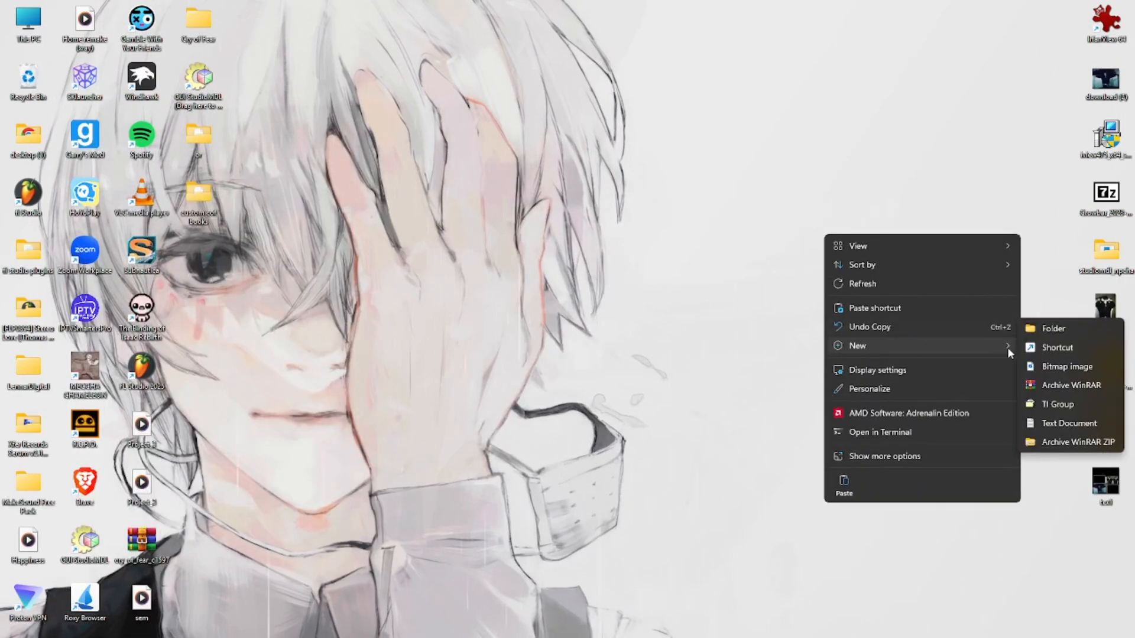
{"action": "left_click", "coordinate": [1029, 330]}
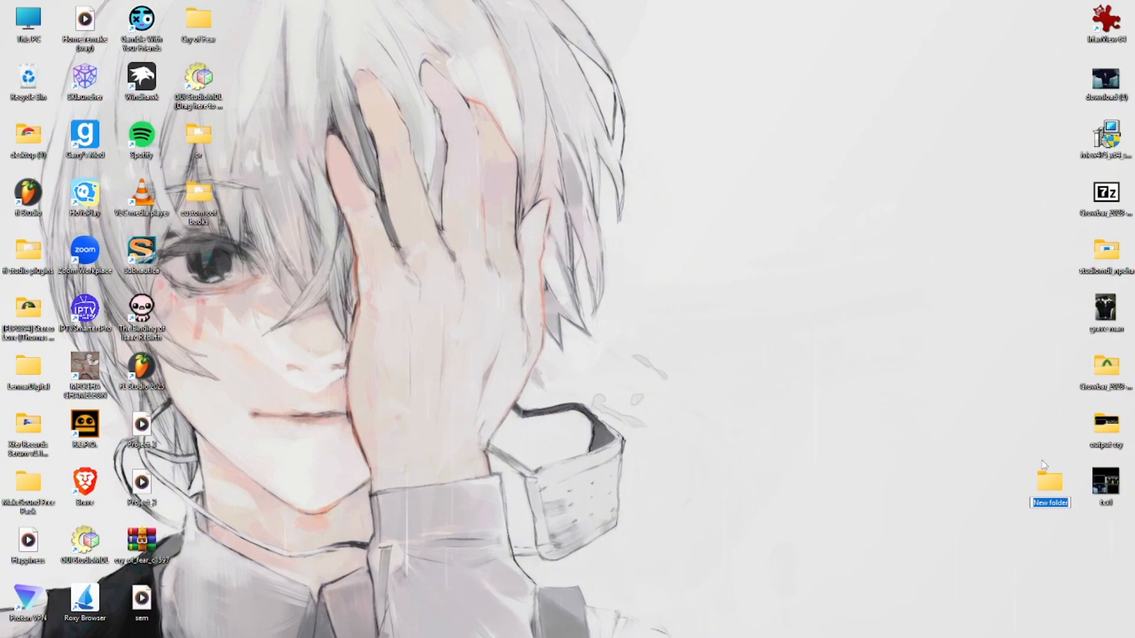
{"action": "type", "text": "final cry"}
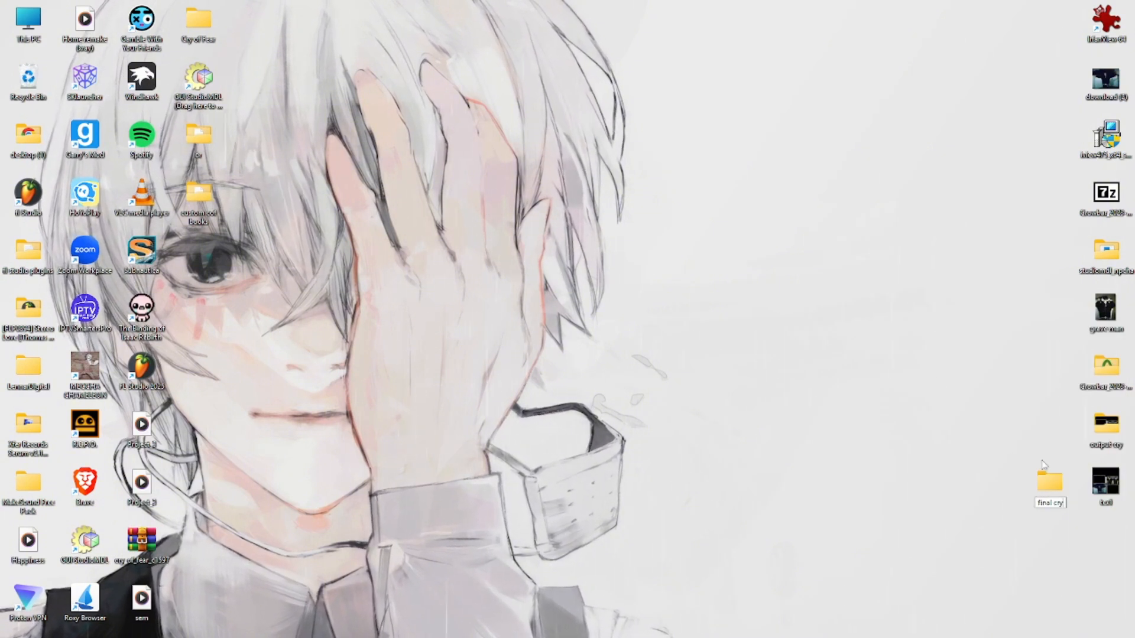
{"action": "key", "text": "Return"}
{"action": "left_click_drag", "start_coordinate": [1055, 490], "coordinate": [1116, 544]}
{"action": "left_click_drag", "start_coordinate": [1123, 497], "coordinate": [1069, 438]}
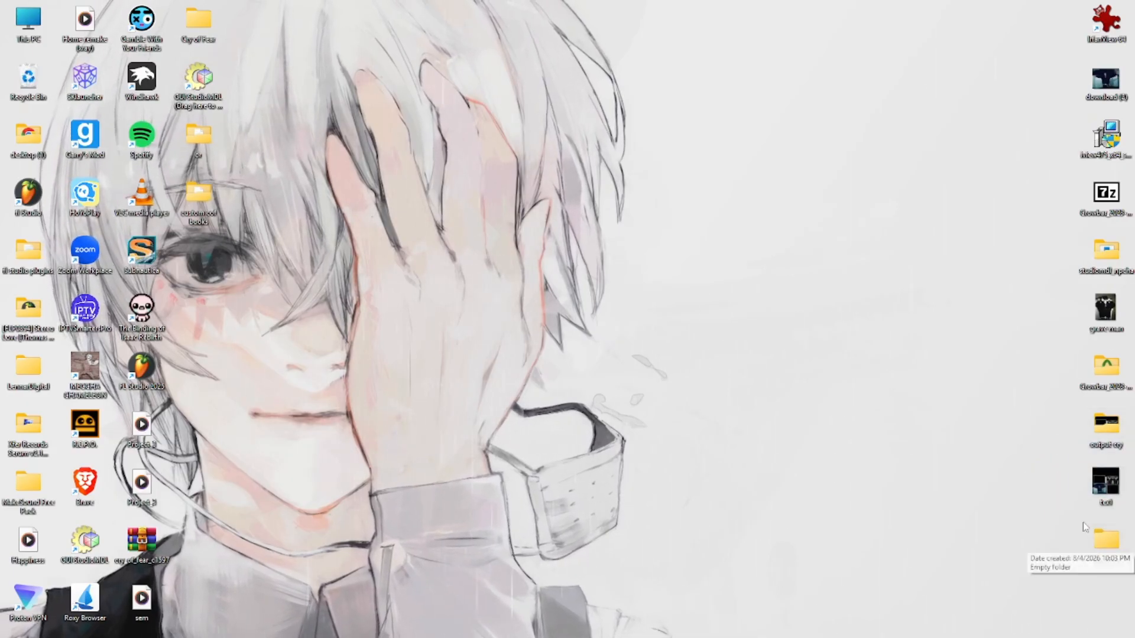
Return to Crowbar and set the compile QC input to the output cry folder on the Desktop
{"action": "double_click", "coordinate": [1106, 424]}
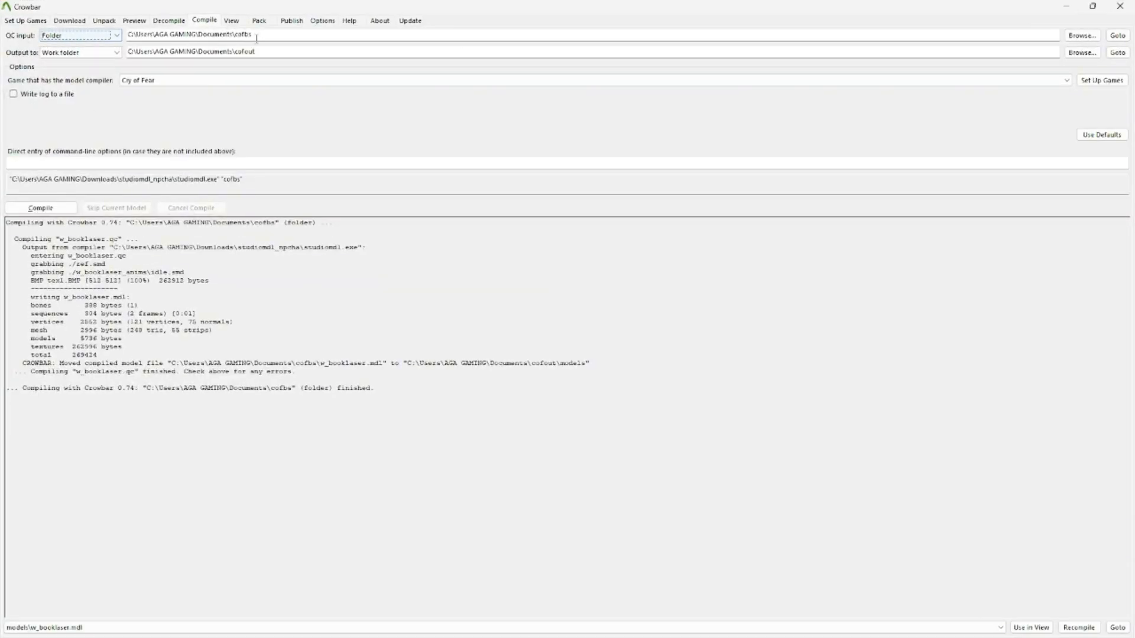
{"action": "left_click", "coordinate": [1082, 35]}
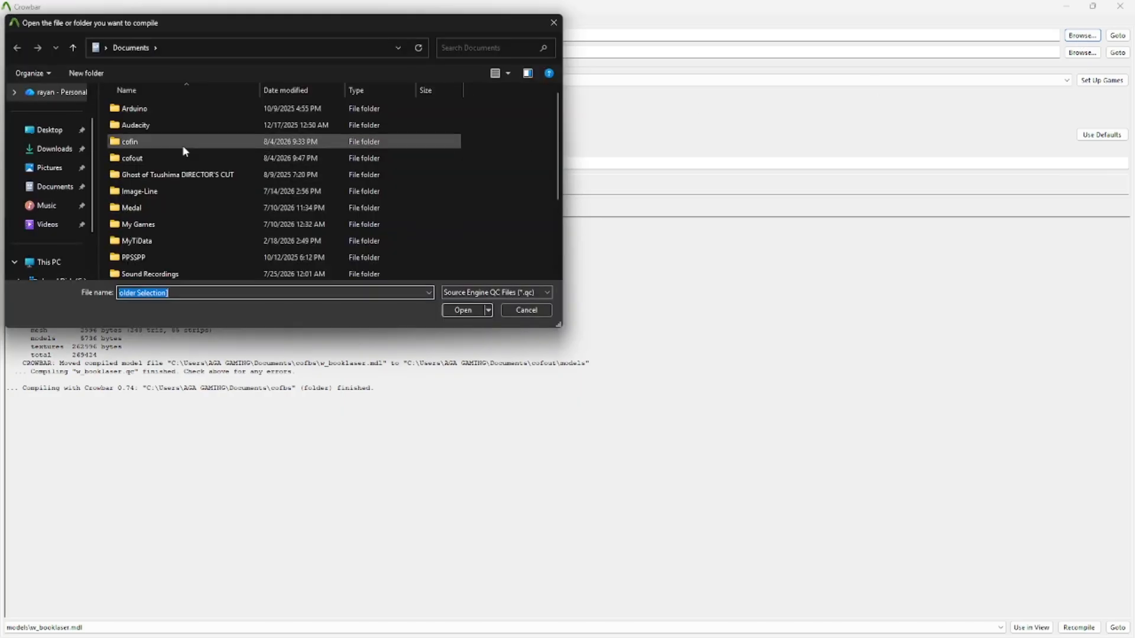
{"action": "left_click", "coordinate": [49, 129]}
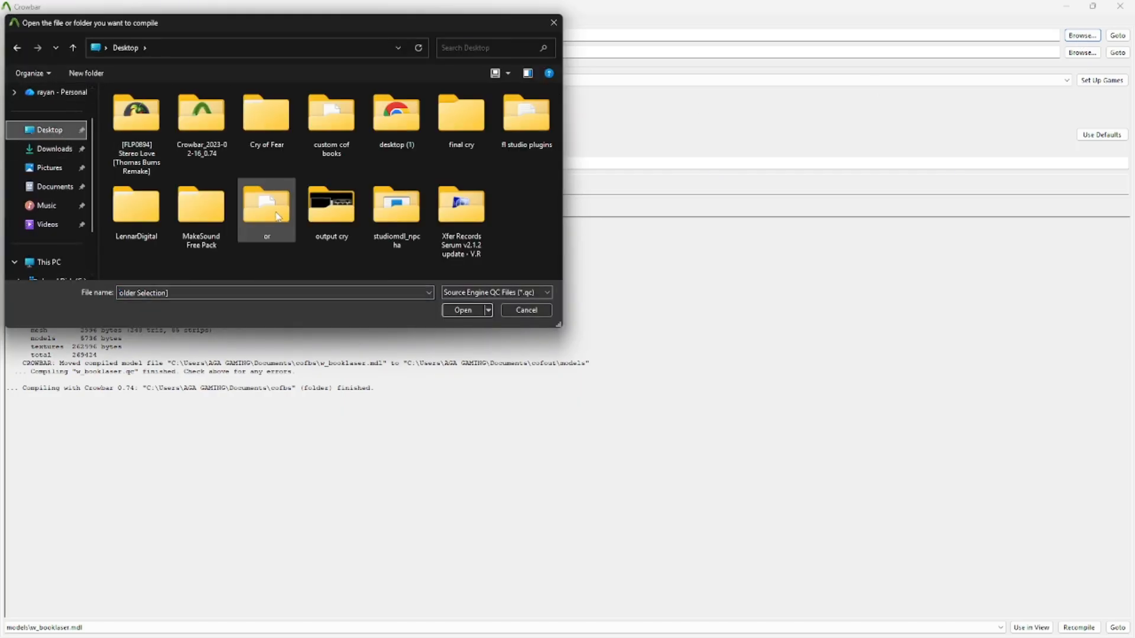
{"action": "double_click", "coordinate": [329, 233]}
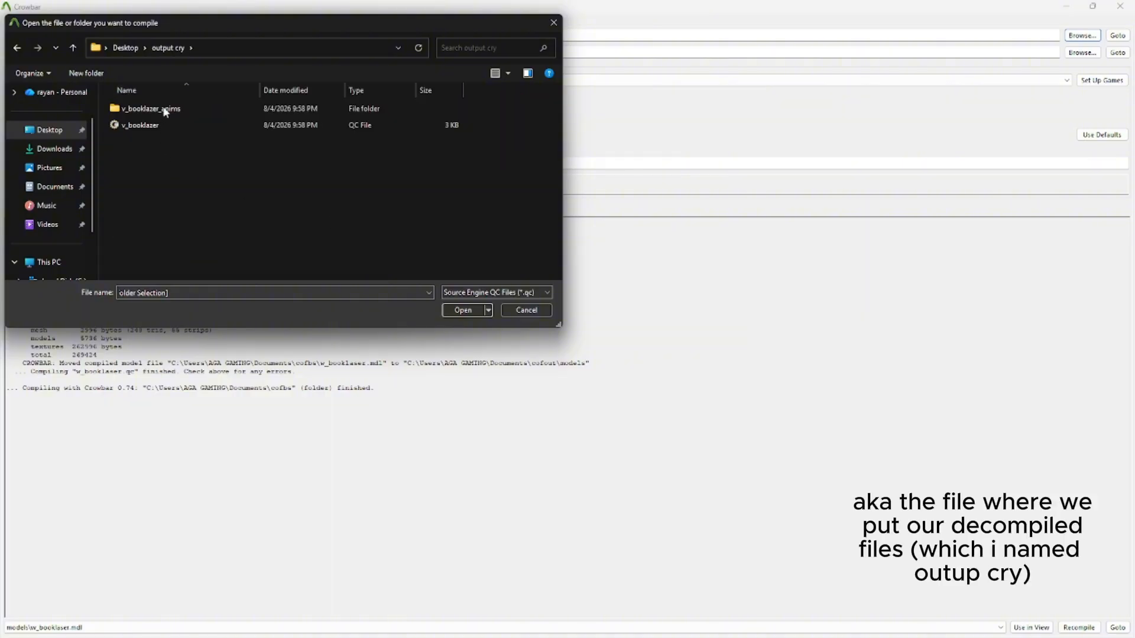
{"action": "left_click", "coordinate": [461, 311]}
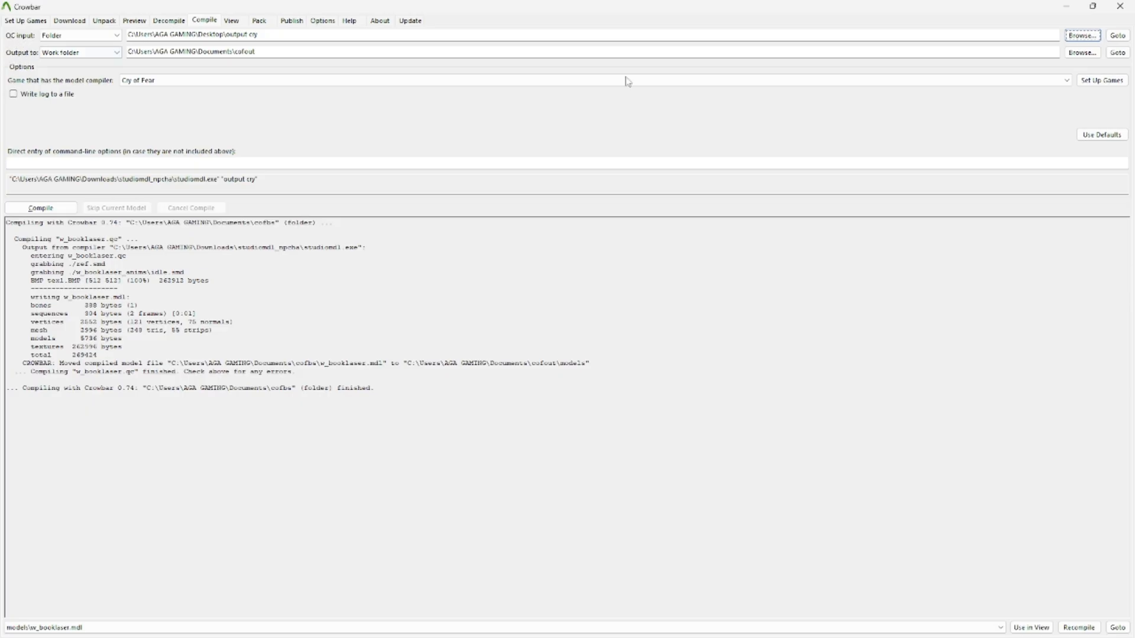
Choose the final cry folder on the Desktop as the compile output folder
{"action": "left_click", "coordinate": [1082, 53]}
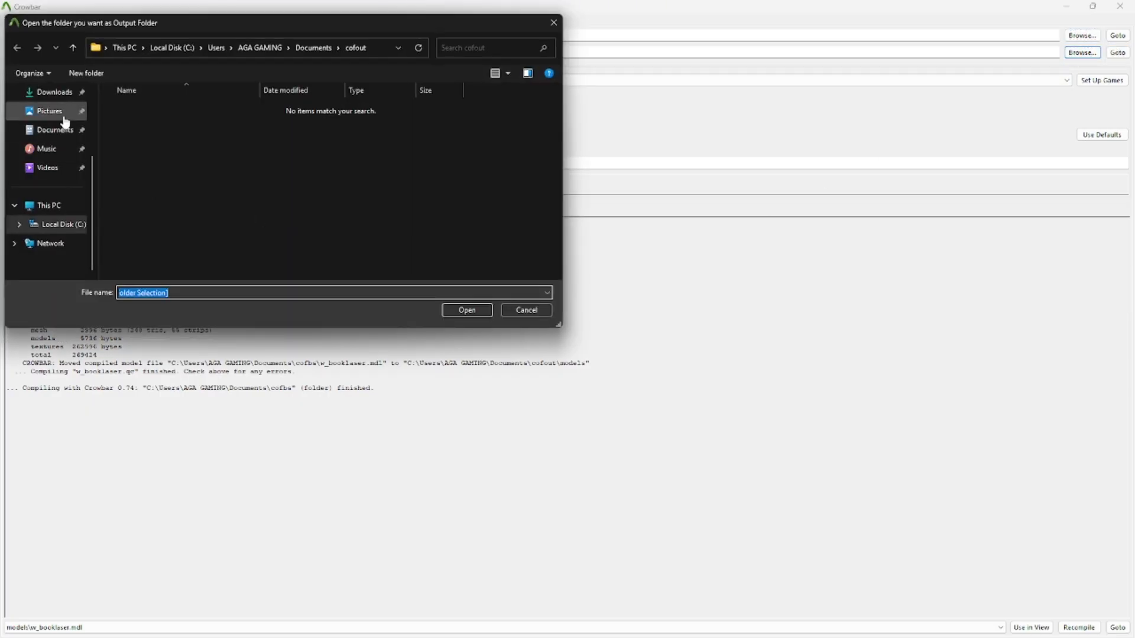
{"action": "scroll", "coordinate": [52, 124], "scroll_direction": "up", "scroll_amount": 1}
{"action": "left_click", "coordinate": [52, 130]}
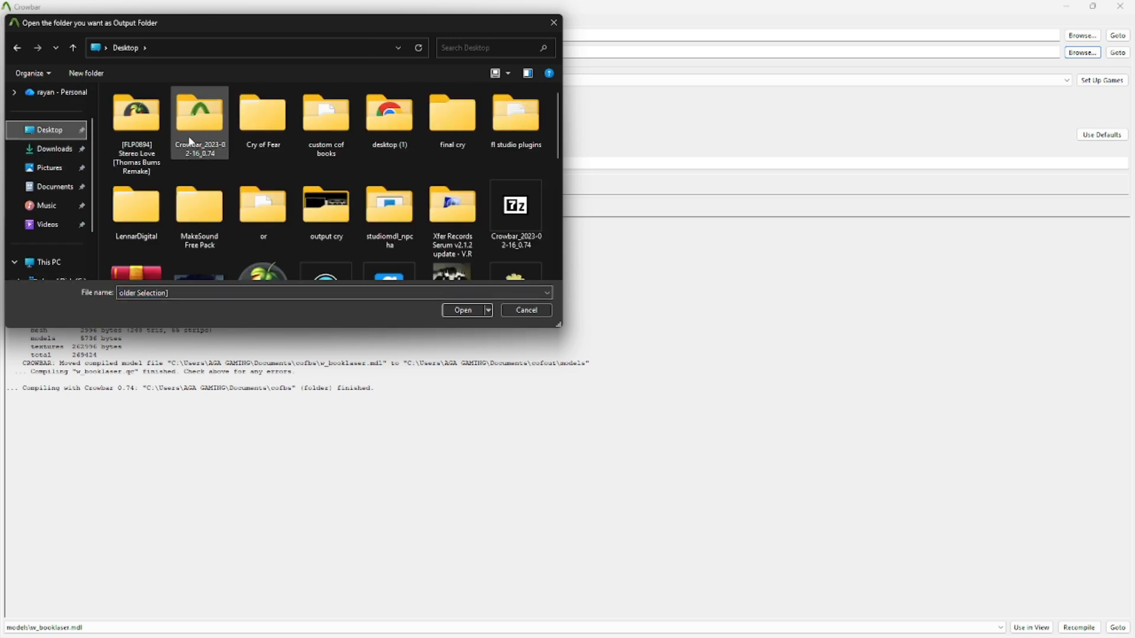
{"action": "left_click", "coordinate": [450, 119]}
{"action": "left_click", "coordinate": [463, 310]}
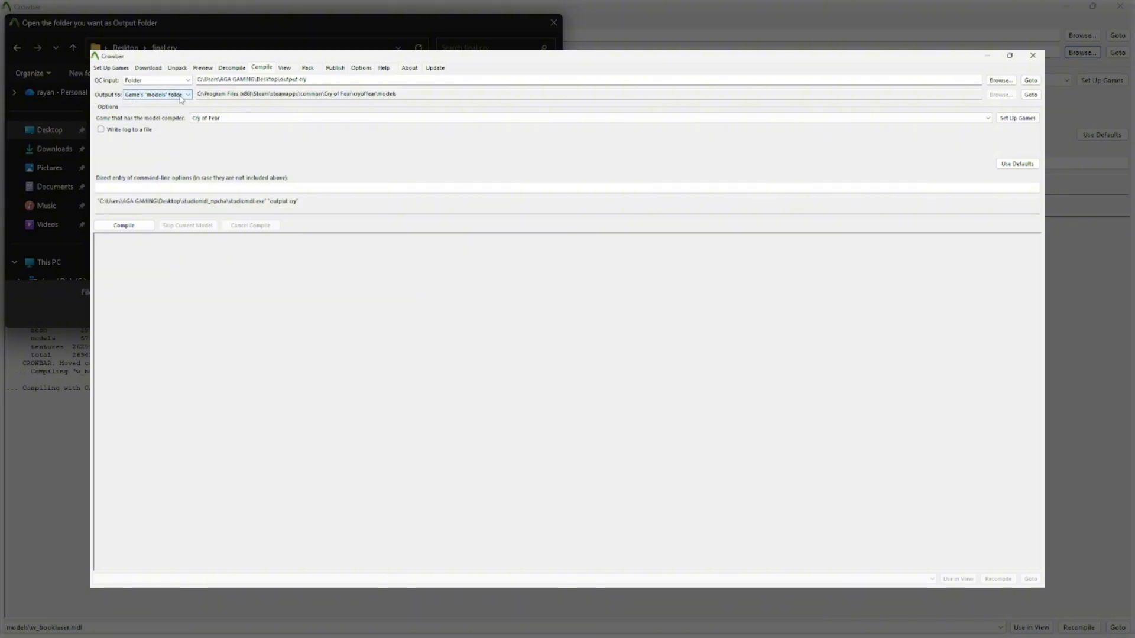
Set the compile output type to Work folder and confirm the desktop's final cry folder as its location
{"action": "left_click", "coordinate": [168, 94]}
{"action": "left_click", "coordinate": [166, 95]}
{"action": "key", "text": "Tab"}
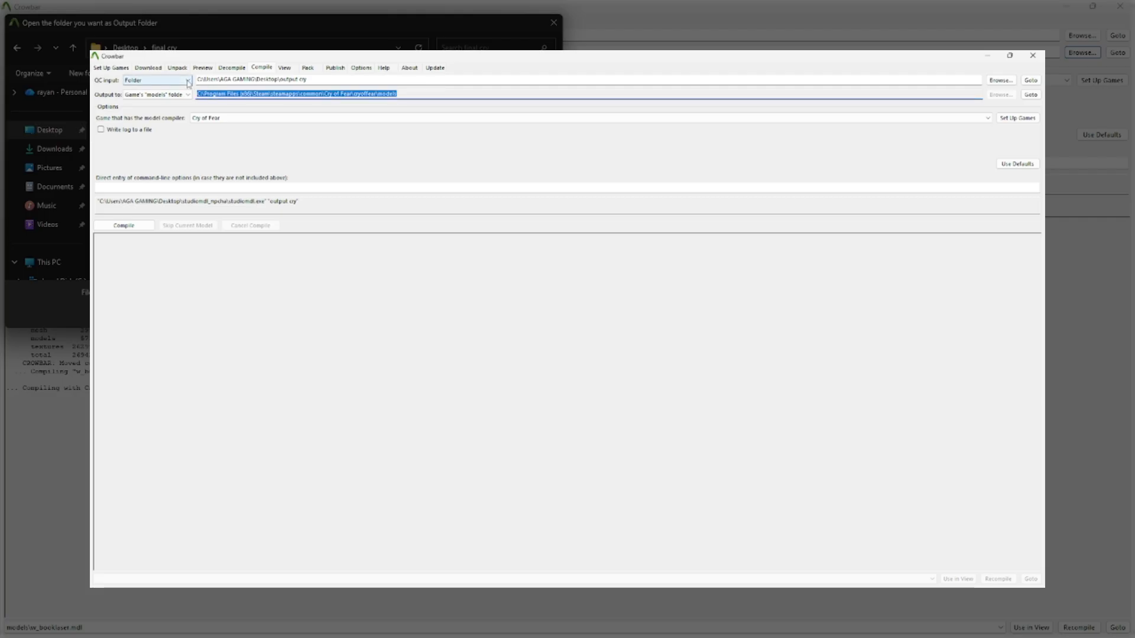
{"action": "left_click", "coordinate": [181, 95]}
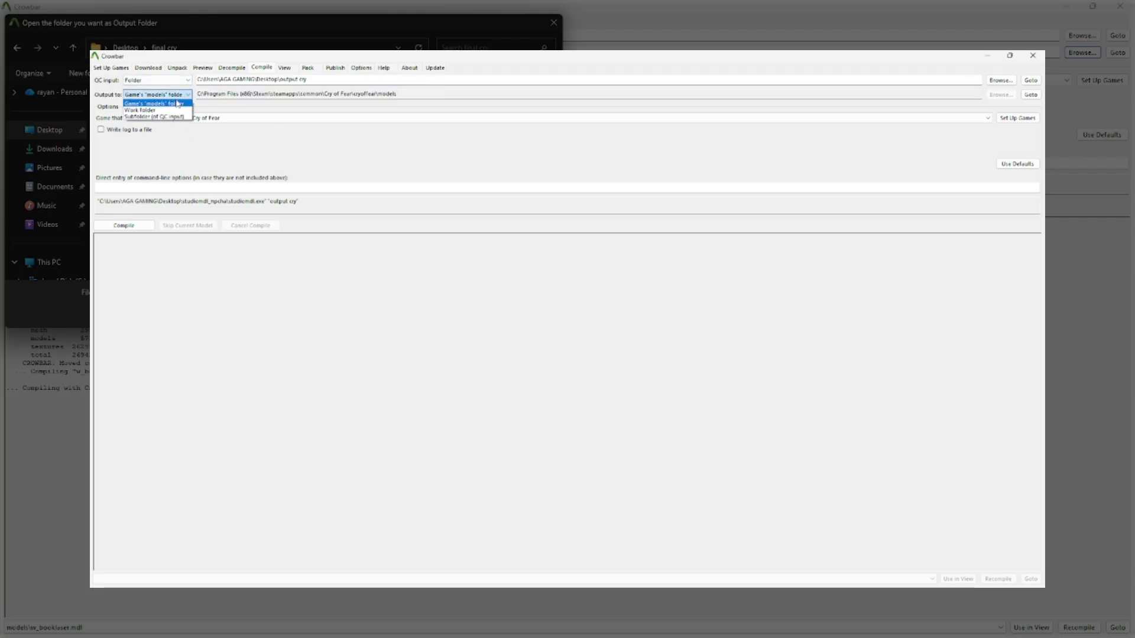
{"action": "left_click", "coordinate": [171, 109]}
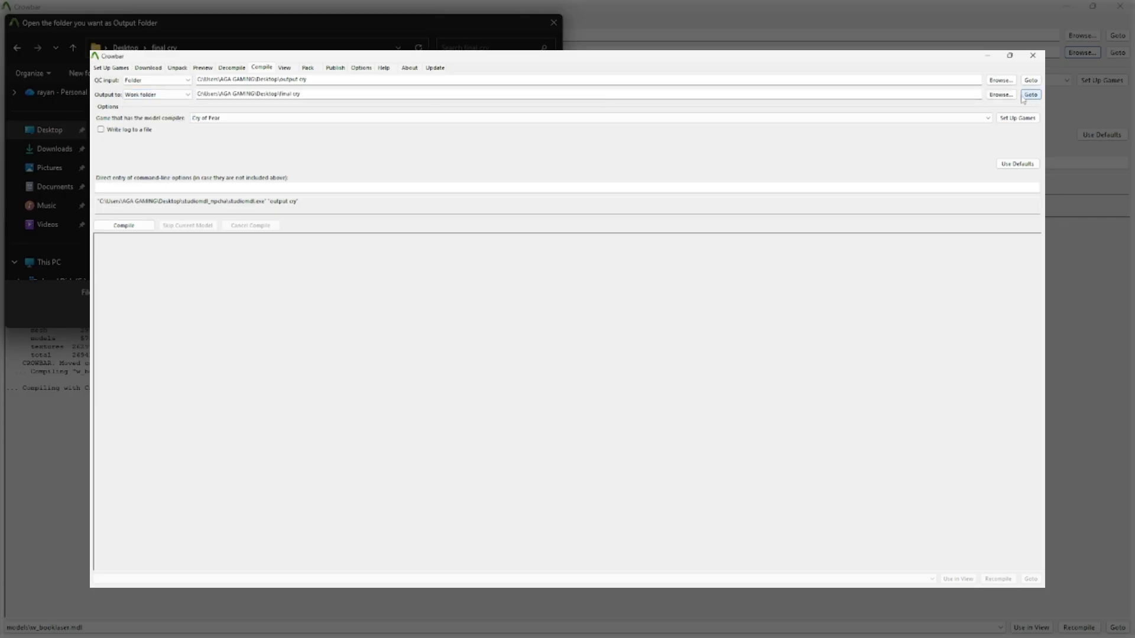
{"action": "left_click", "coordinate": [1000, 94]}
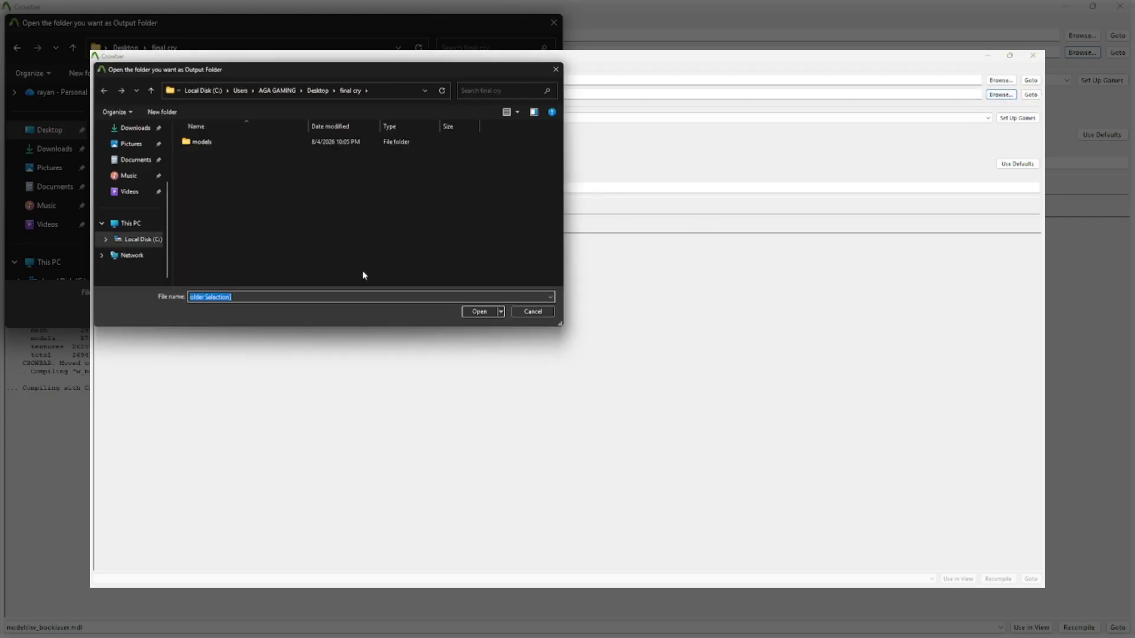
{"action": "left_click", "coordinate": [549, 313]}
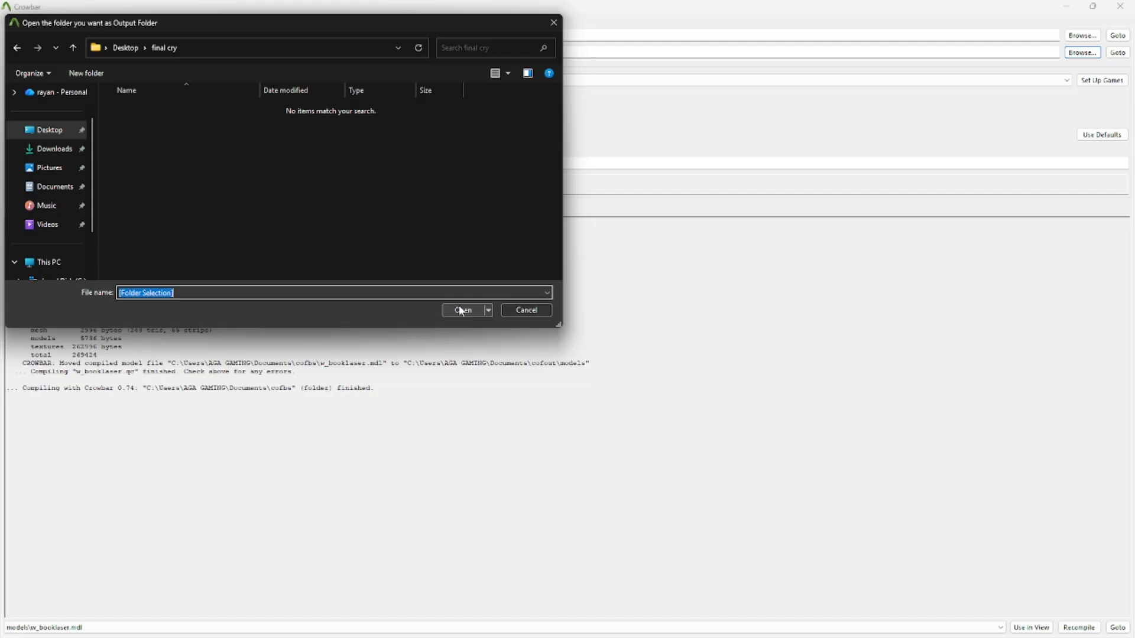
{"action": "left_click", "coordinate": [458, 307]}
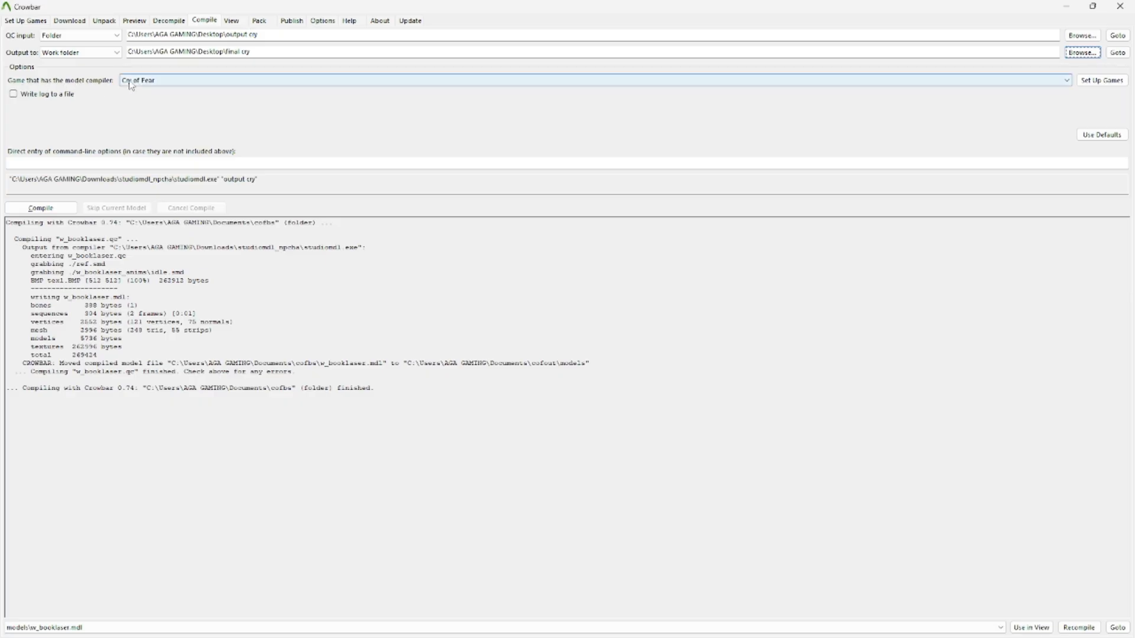
Check the model compiler path in the Cry of Fear game setup, and compile the v_booklazer model from the output cry folder
{"action": "left_click", "coordinate": [28, 21]}
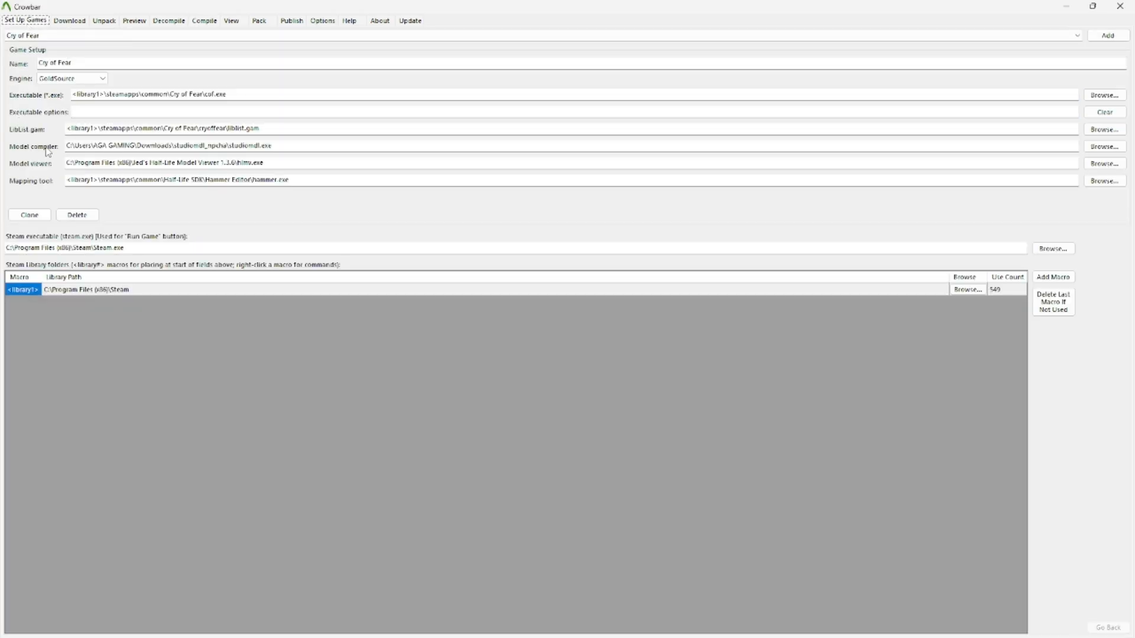
{"action": "left_click_drag", "start_coordinate": [274, 145], "coordinate": [228, 143]}
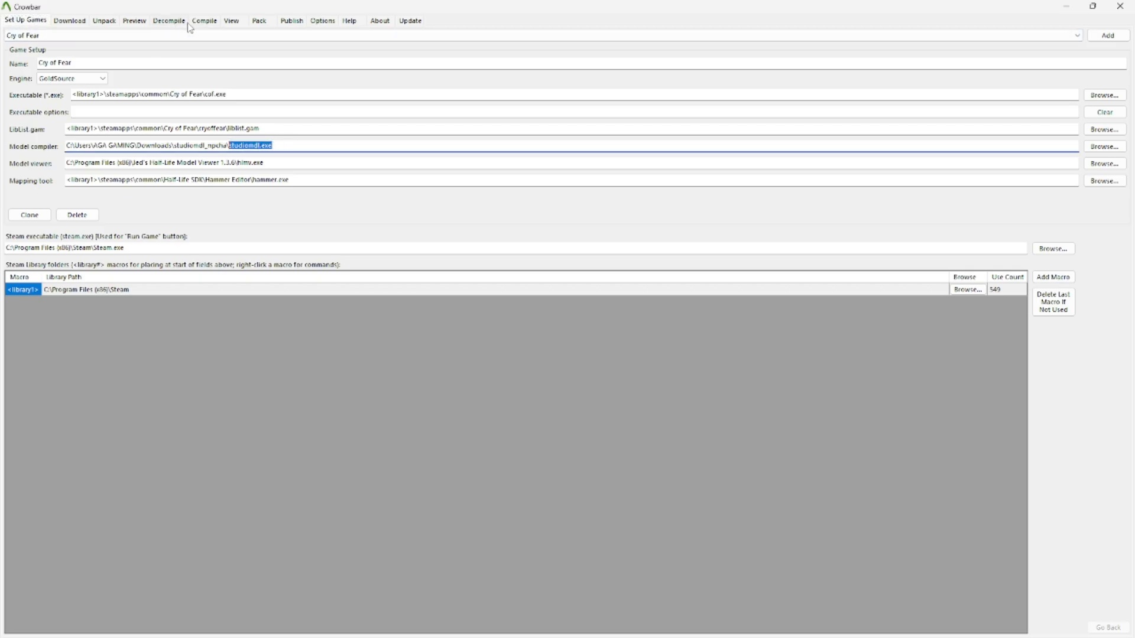
{"action": "left_click", "coordinate": [203, 21]}
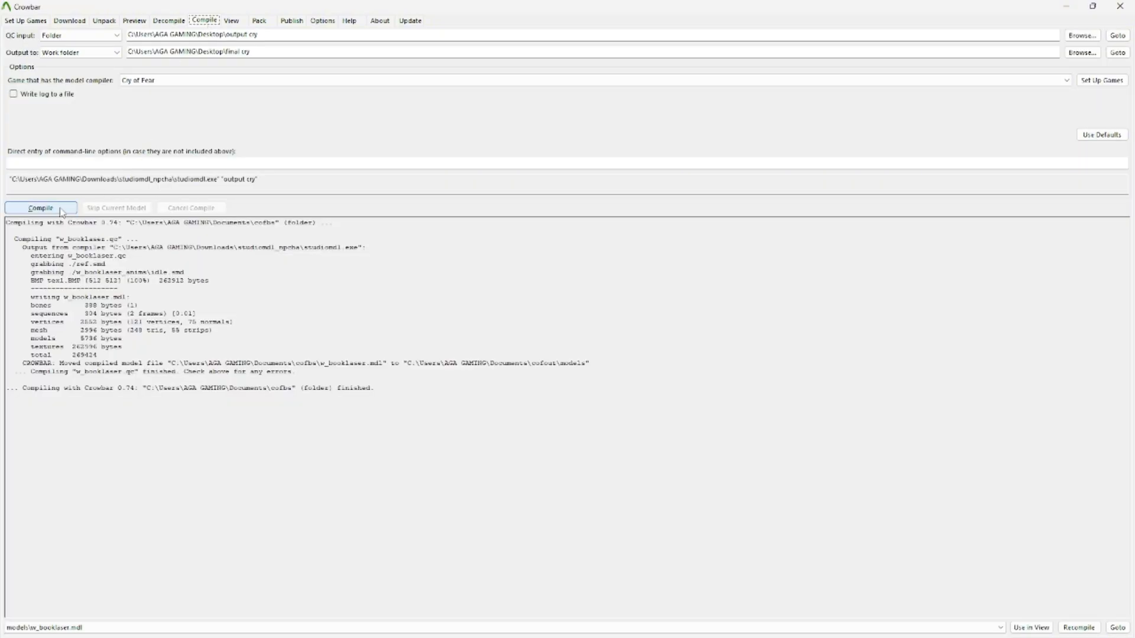
{"action": "left_click", "coordinate": [40, 208]}
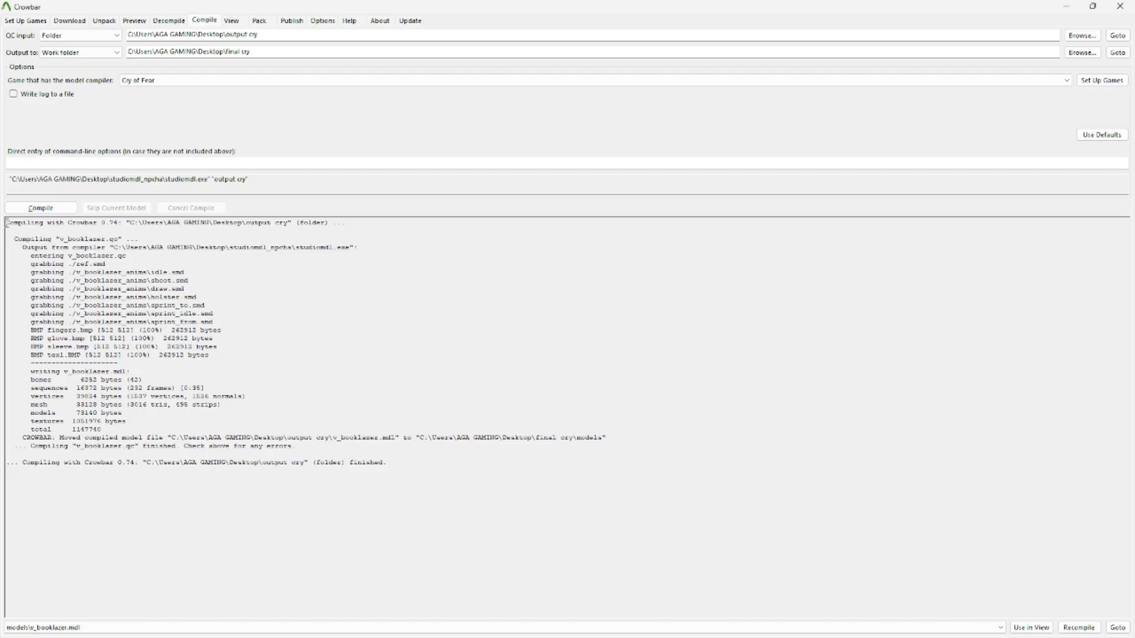
{"action": "left_click_drag", "start_coordinate": [8, 223], "coordinate": [402, 462]}
{"action": "left_click", "coordinate": [181, 419]}
Minimise the open windows and inspect the models subfolder of the desktop's final cry folder for the compiled model
{"action": "left_click", "coordinate": [1066, 5]}
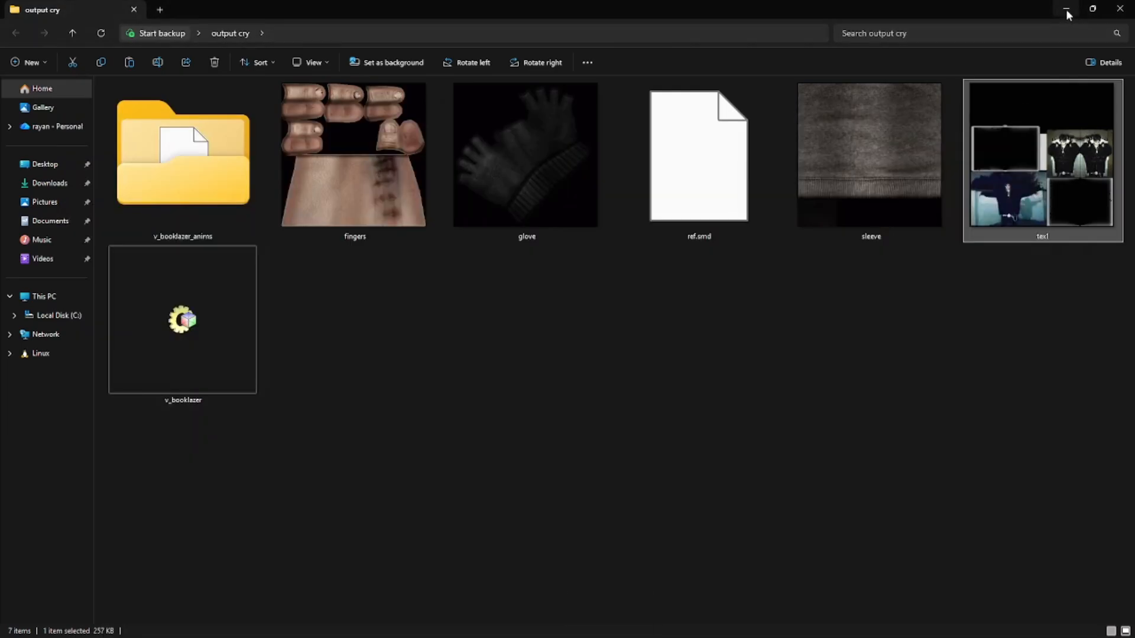
{"action": "left_click", "coordinate": [1066, 9]}
{"action": "double_click", "coordinate": [1100, 536]}
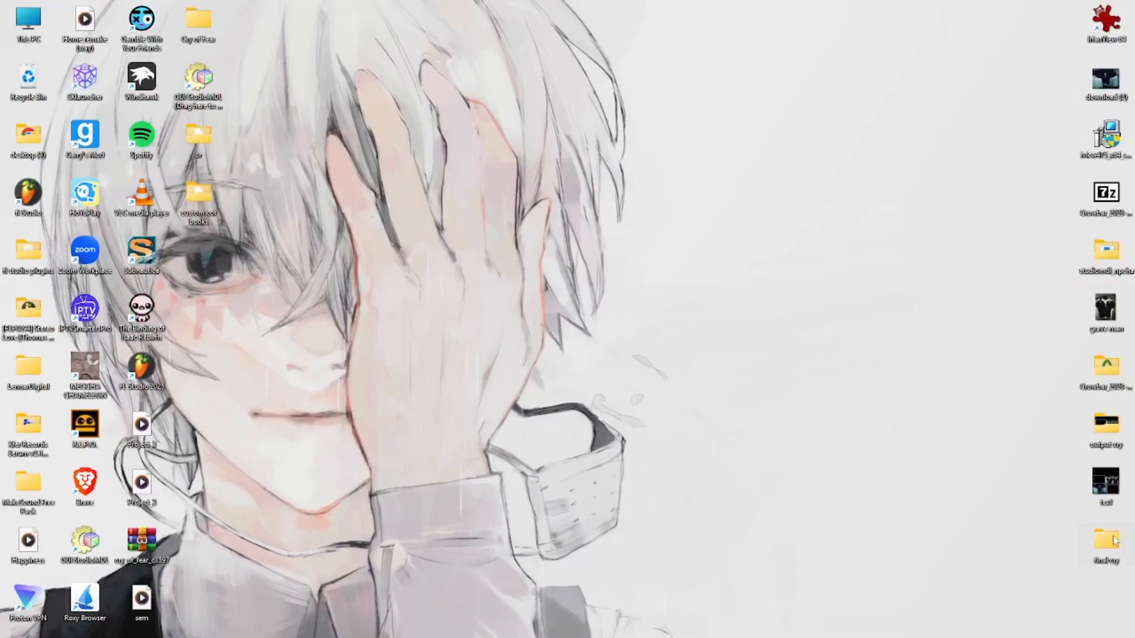
{"action": "double_click", "coordinate": [246, 100]}
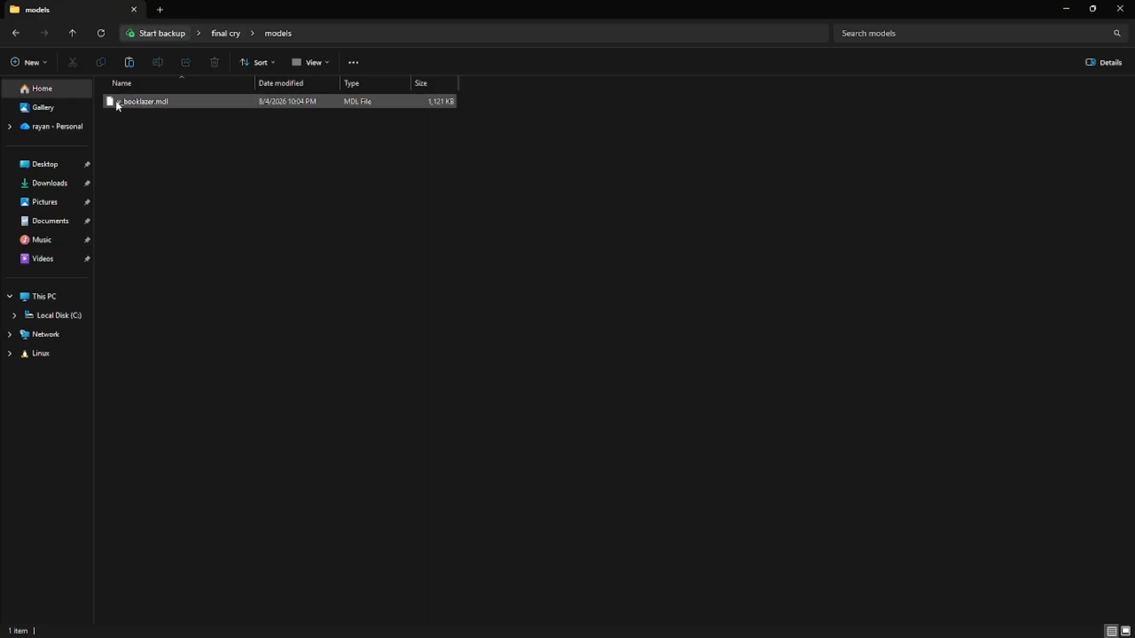
{"action": "left_click", "coordinate": [1066, 8]}
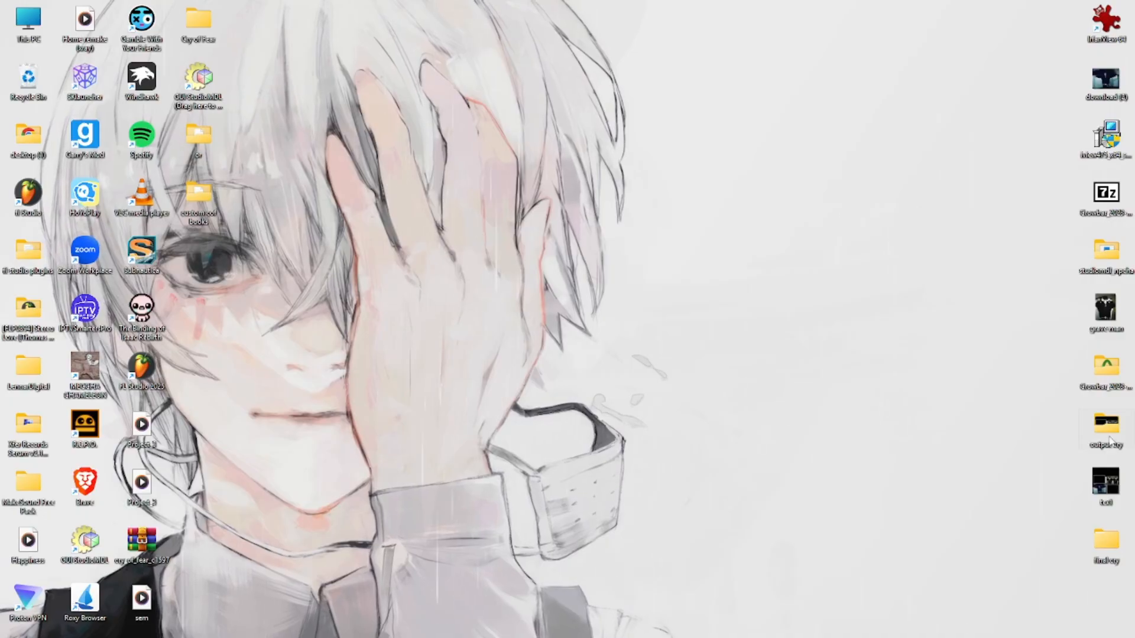
Return to Crowbar's Decompile settings and choose w_booklaser.mdl from the game's booklaser folder as the MDL input
{"action": "key", "text": "alt+Tab"}
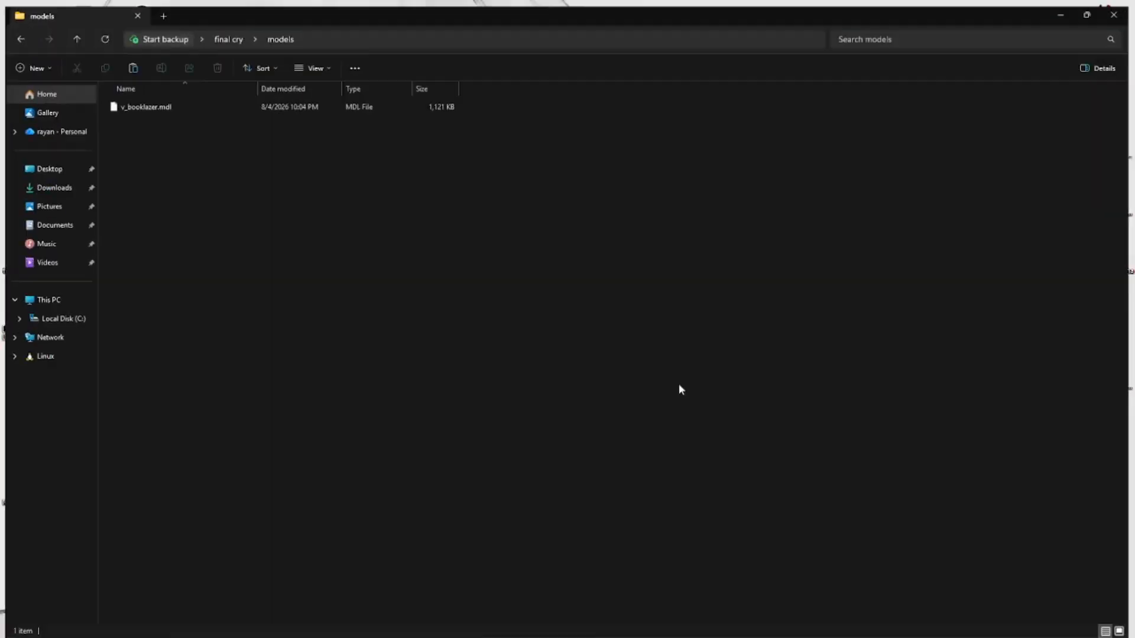
{"action": "key", "text": "alt+Tab"}
{"action": "key", "text": "Tab"}
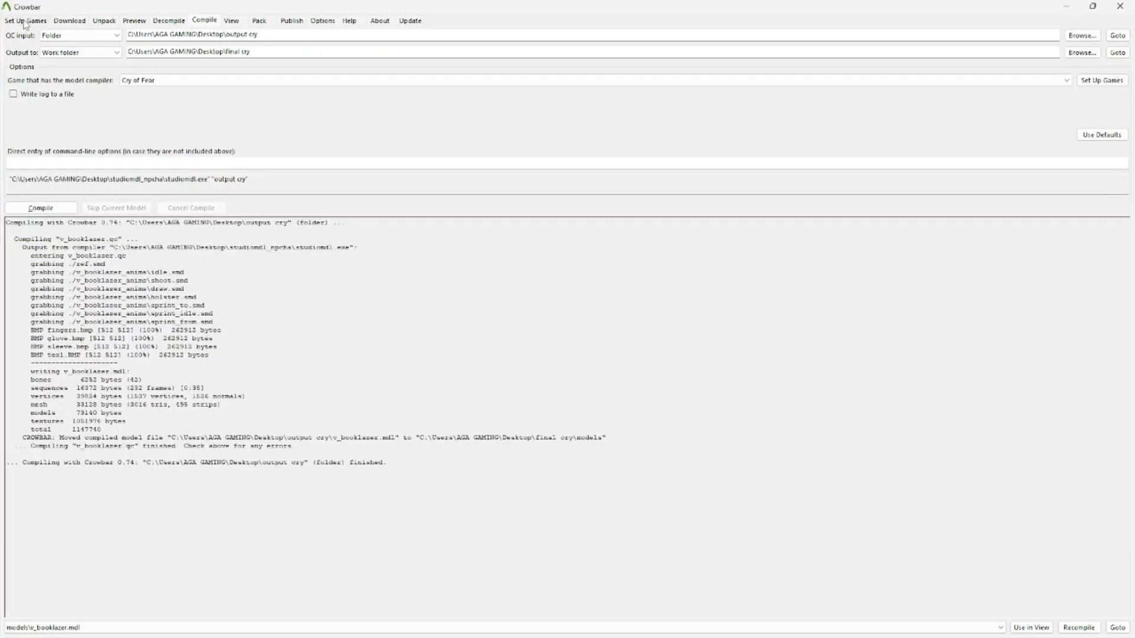
{"action": "left_click", "coordinate": [168, 21]}
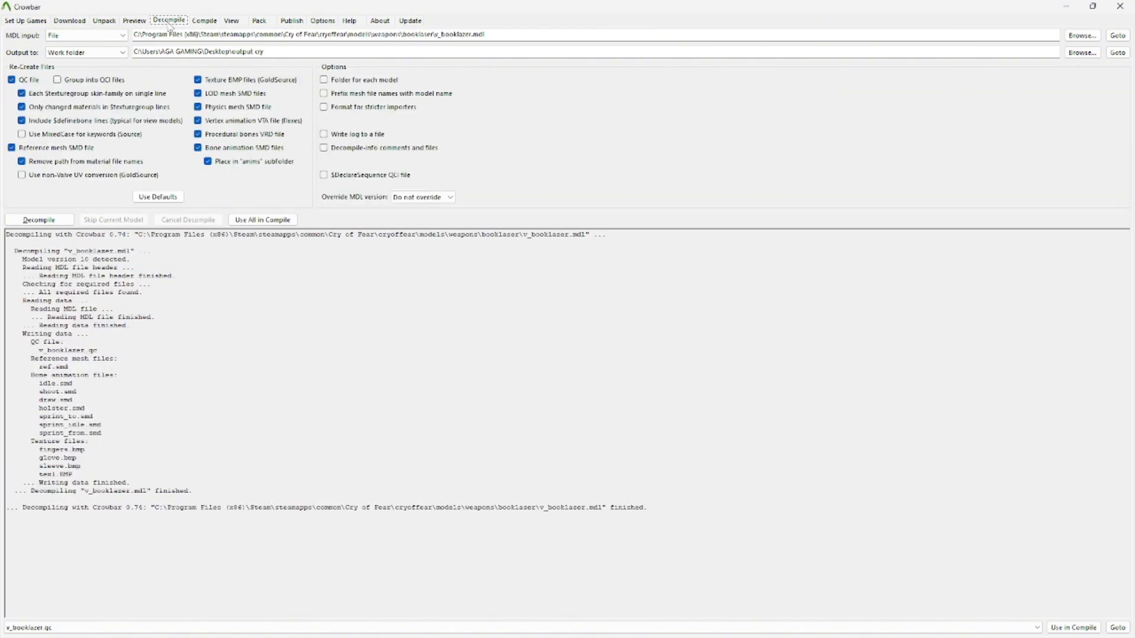
{"action": "left_click", "coordinate": [1082, 35]}
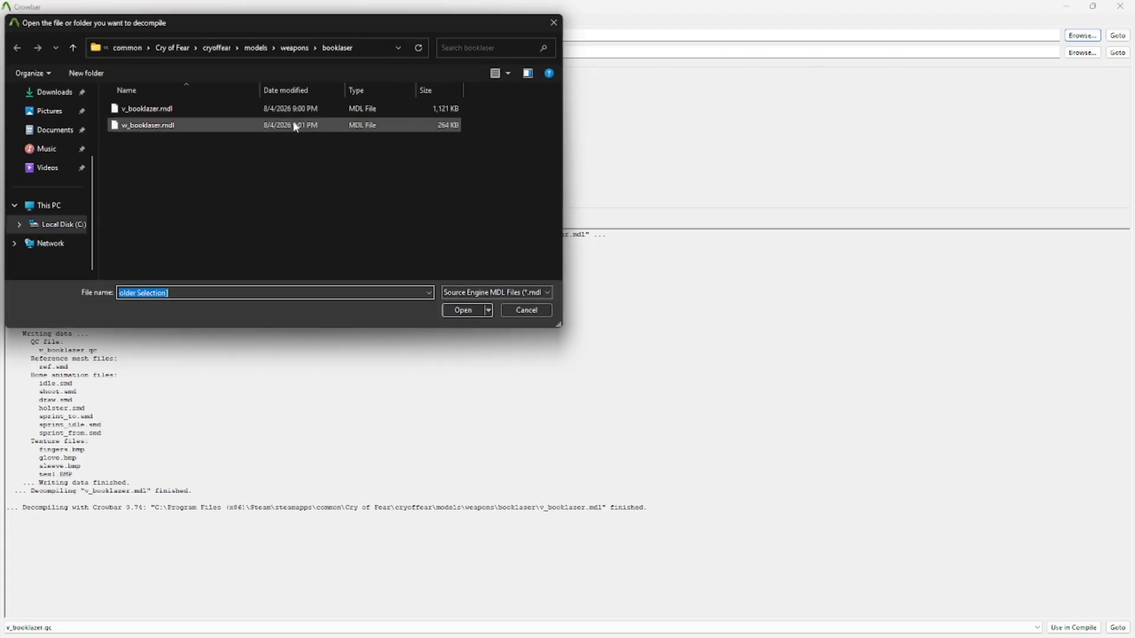
{"action": "left_click", "coordinate": [136, 126]}
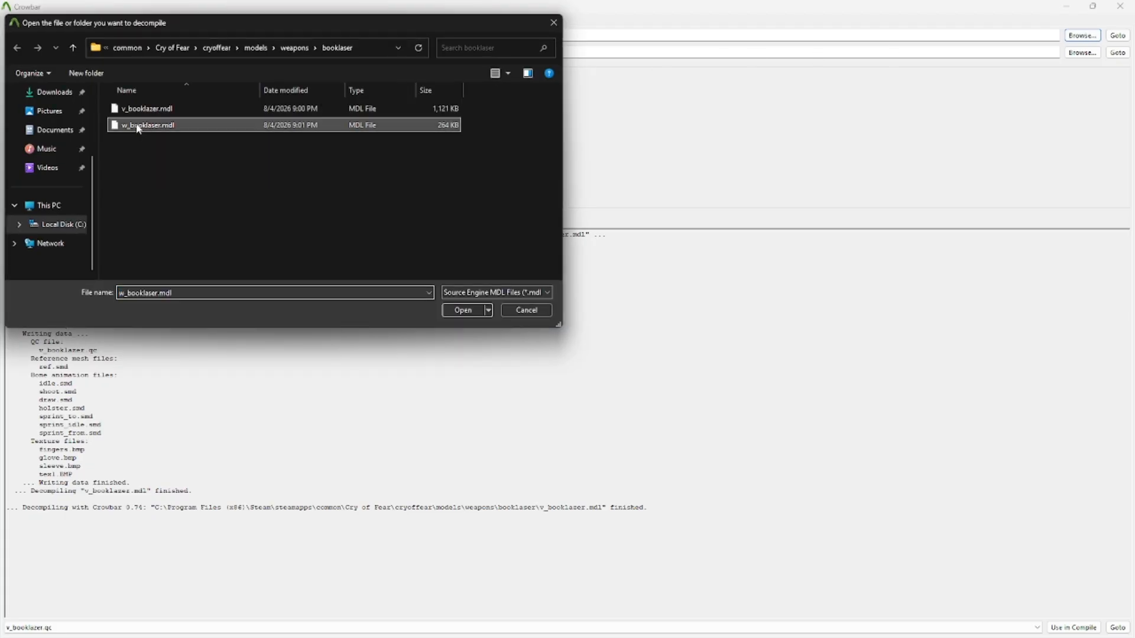
{"action": "left_click", "coordinate": [452, 310]}
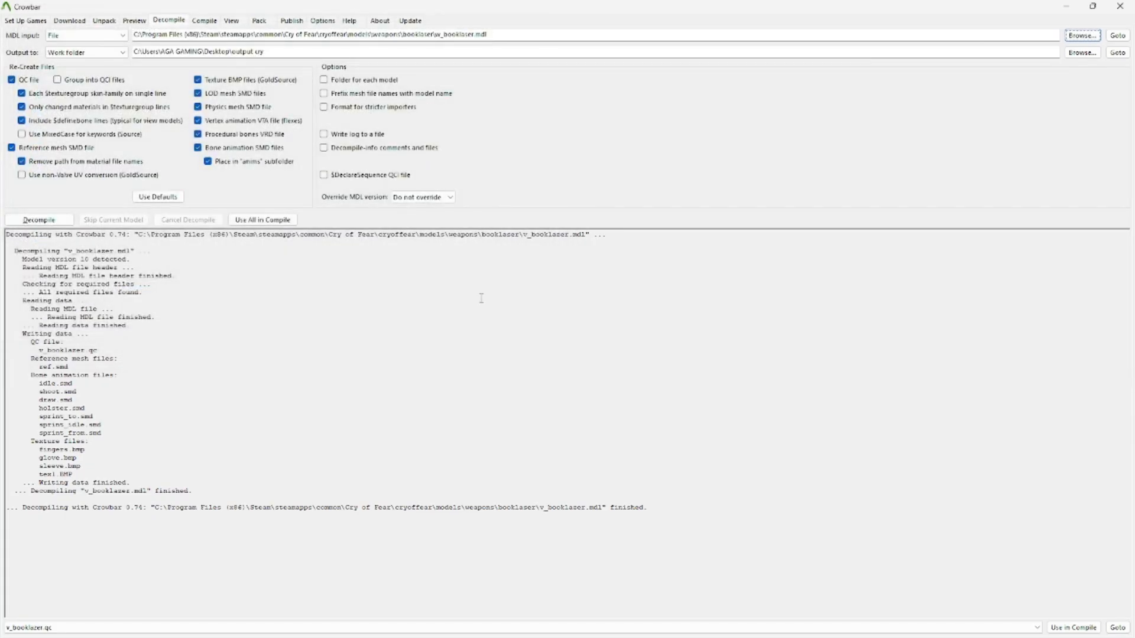
Open the output cry folder on the desktop, delete all of its files, and minimise the folder
{"action": "left_click", "coordinate": [1064, 6]}
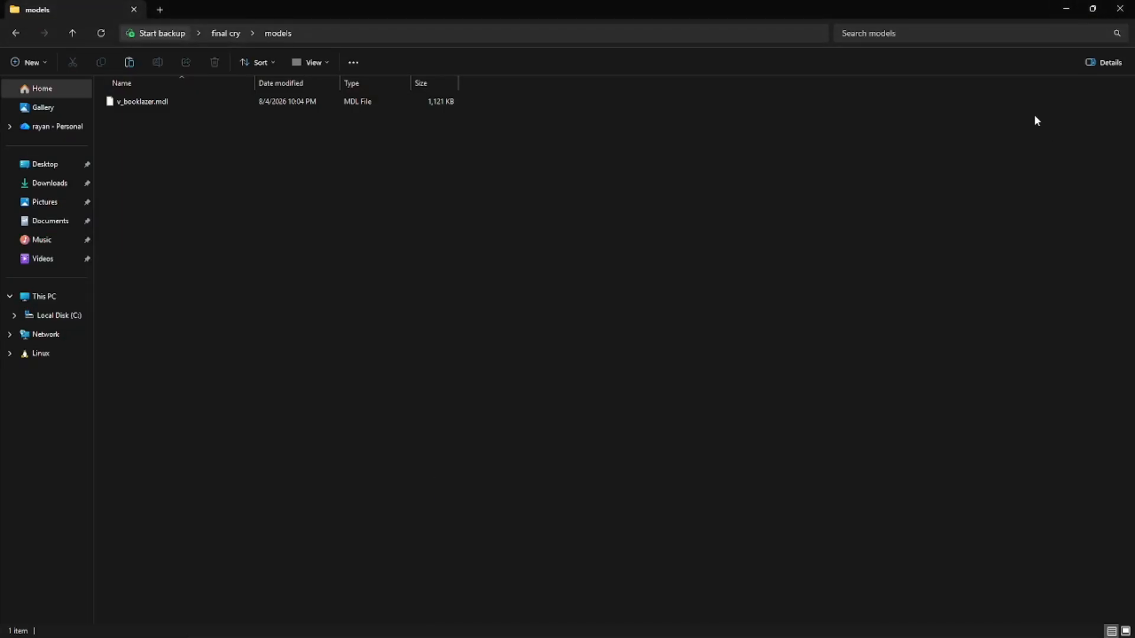
{"action": "left_click", "coordinate": [1068, 7]}
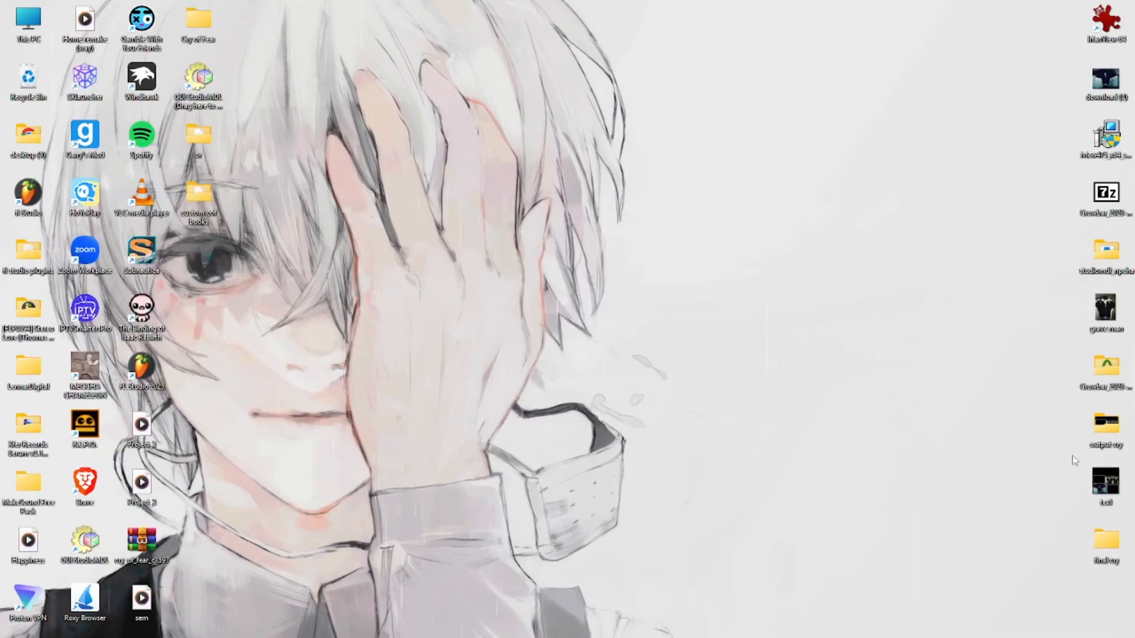
{"action": "double_click", "coordinate": [1103, 440]}
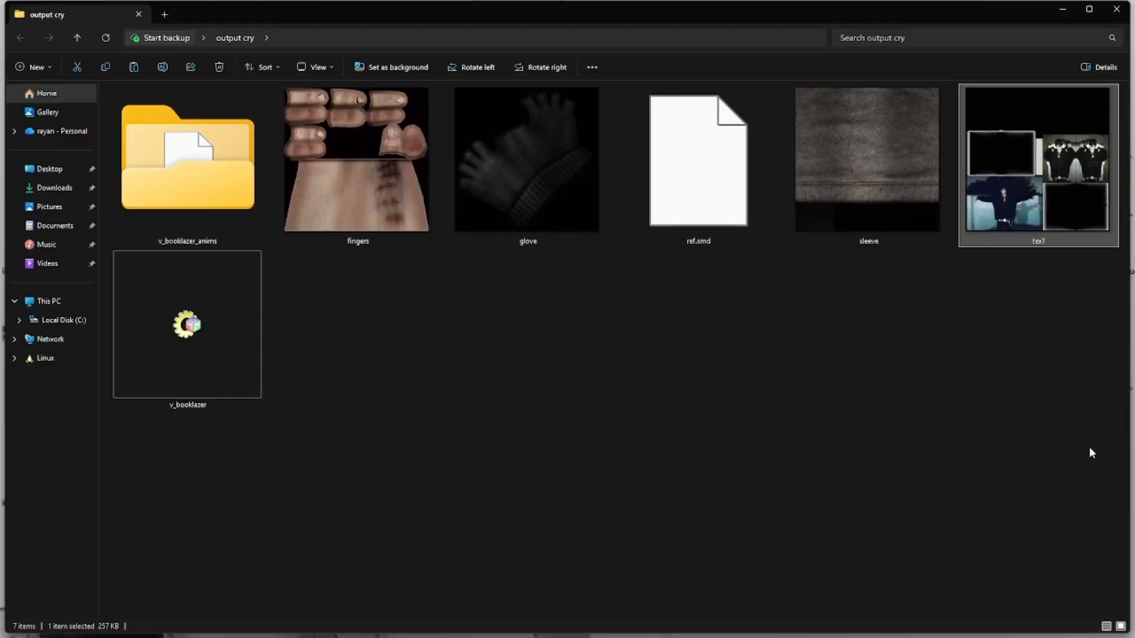
{"action": "left_click_drag", "start_coordinate": [1100, 444], "coordinate": [113, 148]}
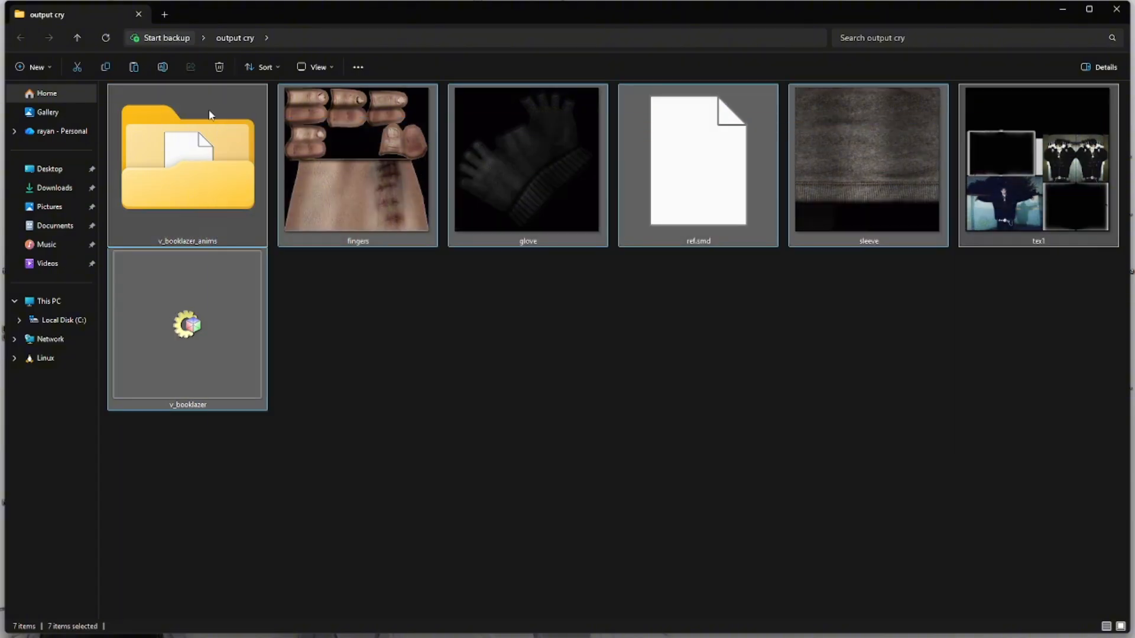
{"action": "left_click", "coordinate": [219, 67]}
{"action": "left_click", "coordinate": [1070, 5]}
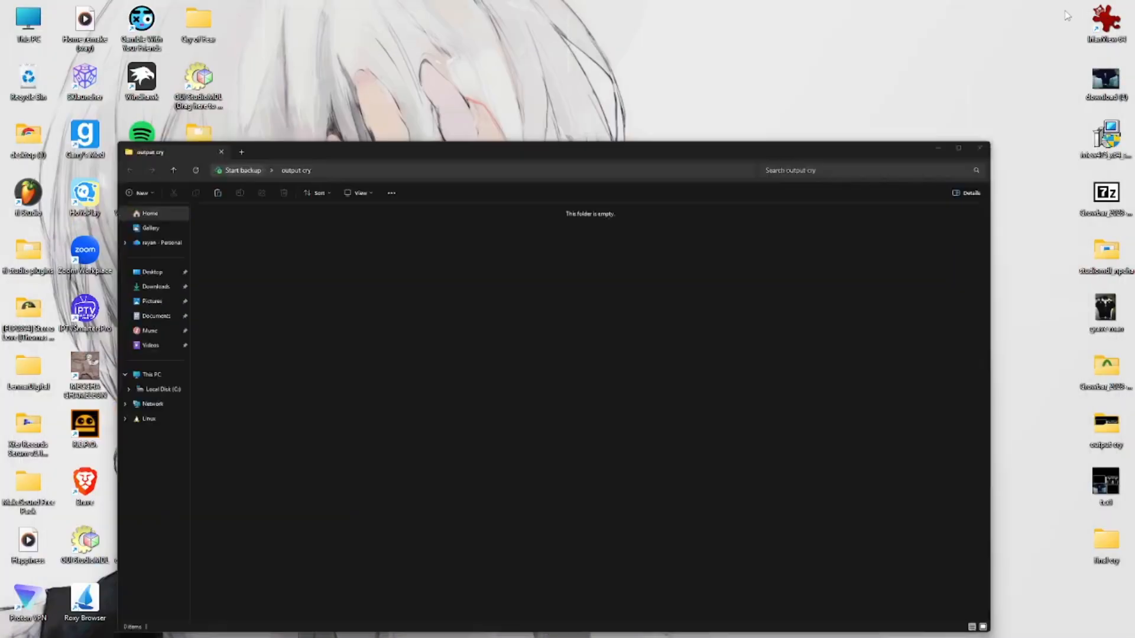
Switch to Crowbar, decompile w_booklaser.mdl into the output cry folder, and bring that folder up
{"action": "key", "text": "alt+Tab"}
{"action": "key", "text": "alt+Tab"}
{"action": "key", "text": "alt+Tab"}
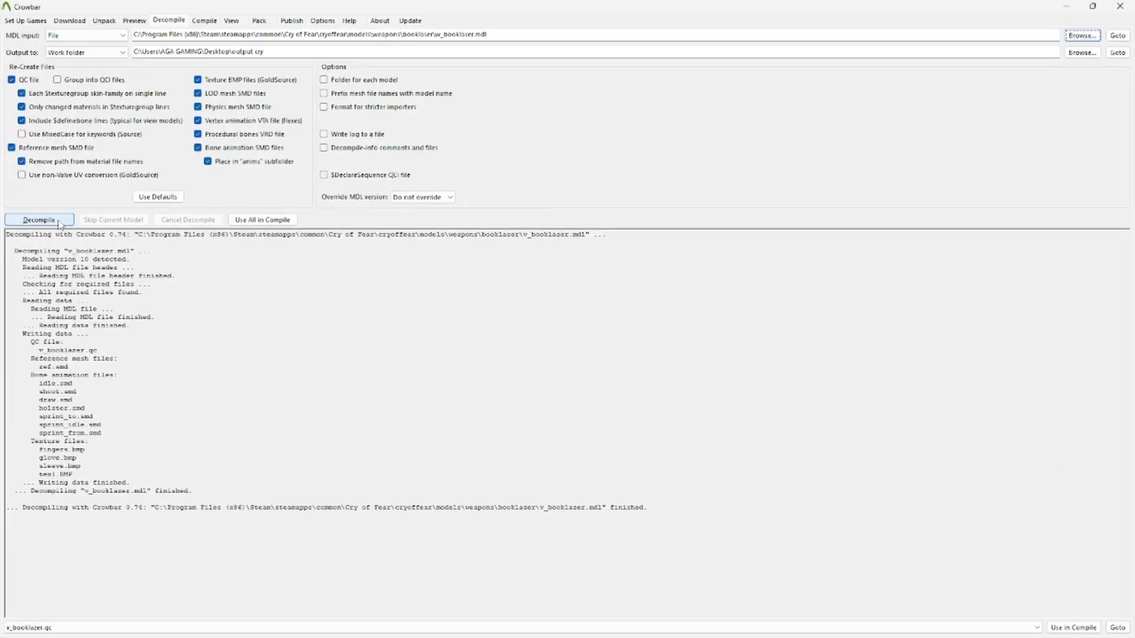
{"action": "left_click", "coordinate": [39, 219]}
{"action": "key", "text": "alt+Tab"}
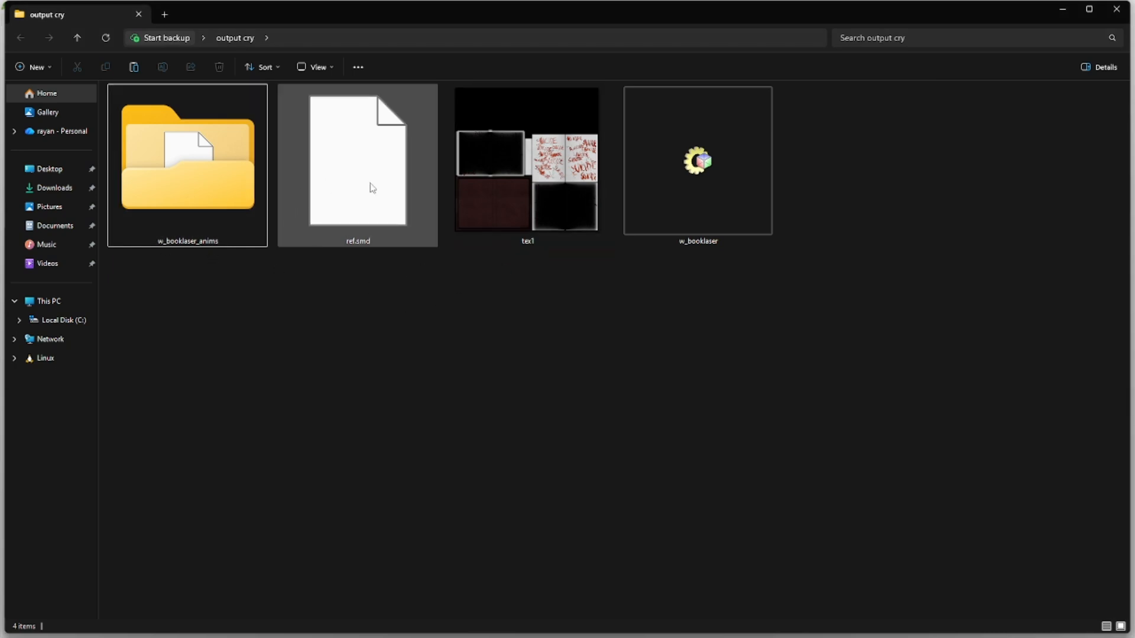
Replace the decompiled tex1 in the output cry folder with the customised tex1 from the desktop, and close the folder
{"action": "left_click", "coordinate": [1064, 10]}
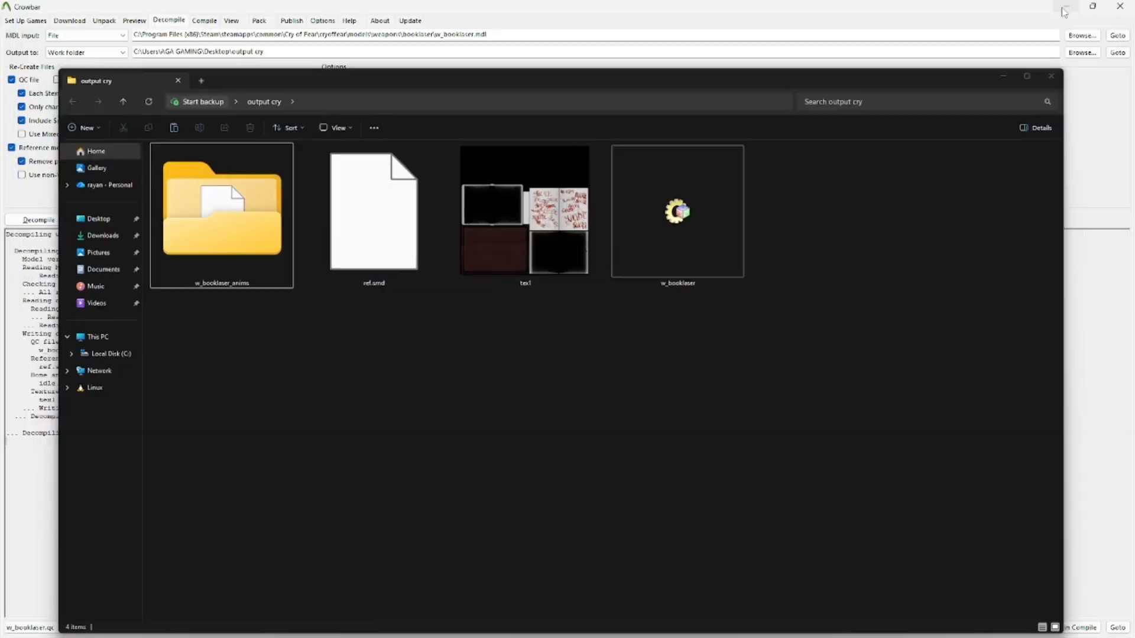
{"action": "left_click", "coordinate": [1065, 11]}
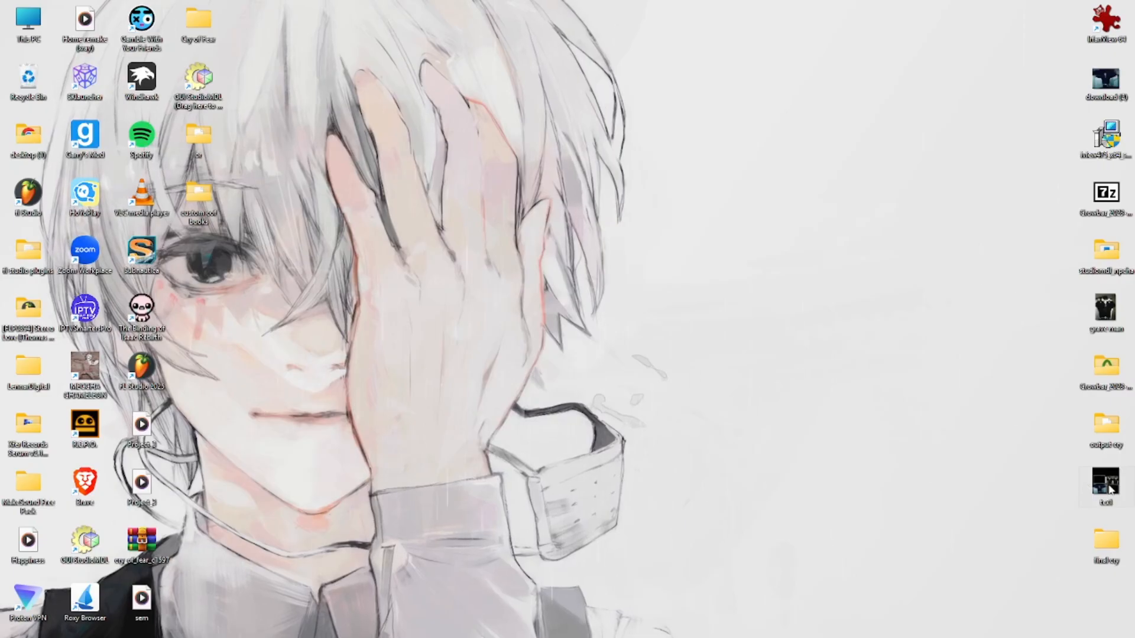
{"action": "key", "text": "alt+Tab"}
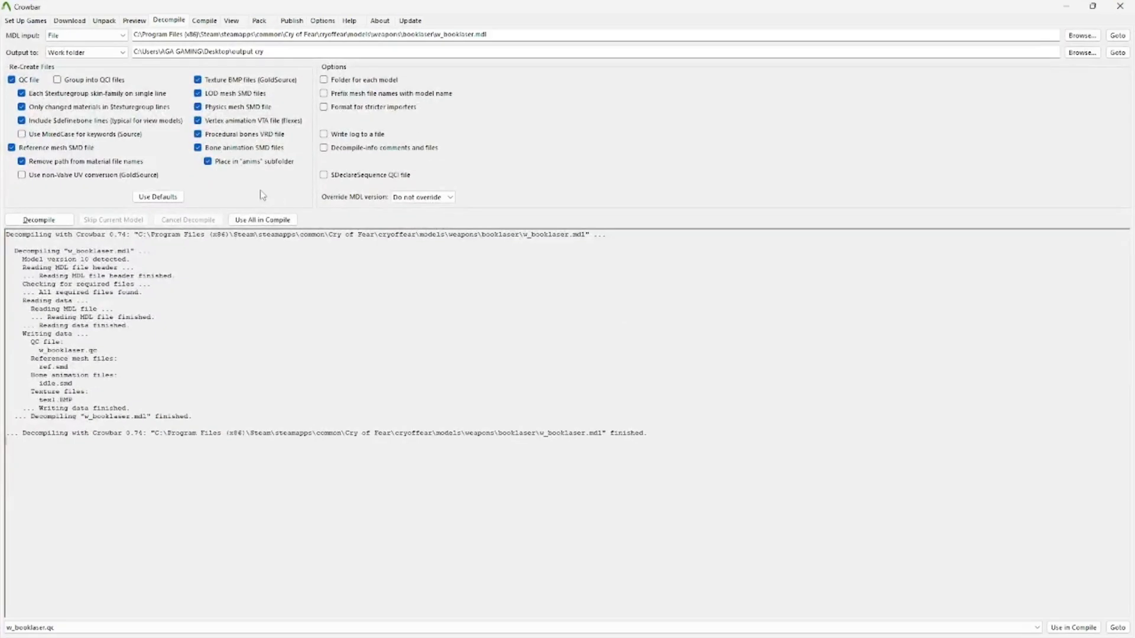
{"action": "key", "text": "alt+Tab"}
{"action": "left_click", "coordinate": [522, 115]}
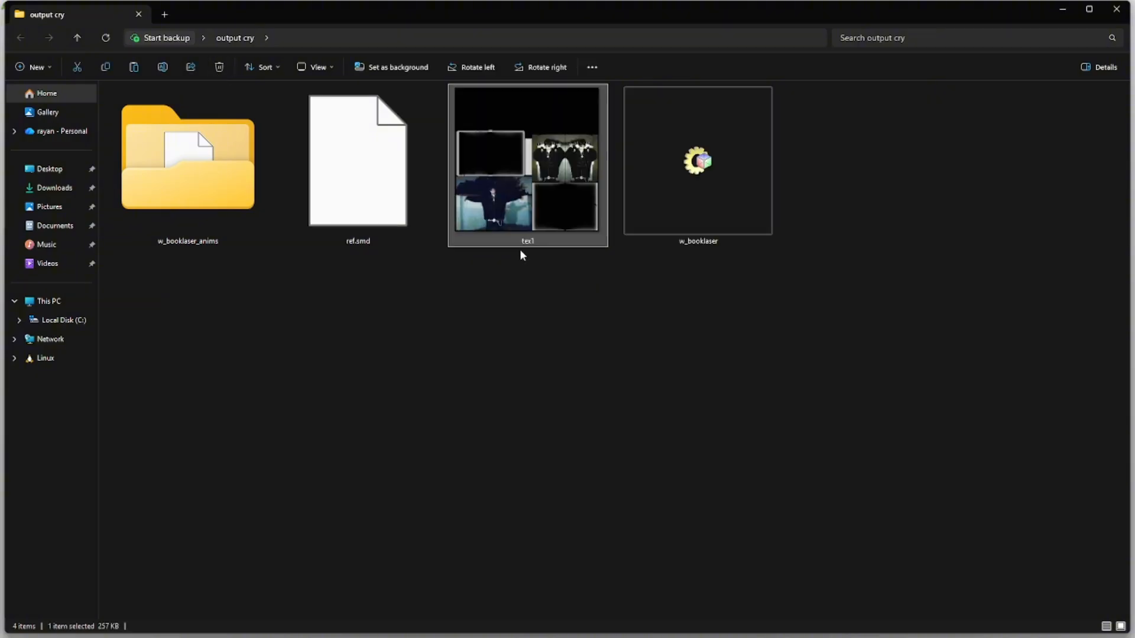
{"action": "left_click", "coordinate": [1107, 17]}
Compile the w_booklaser model from output cry in Crowbar and open the models subfolder of the final cry folder
{"action": "left_click", "coordinate": [204, 22]}
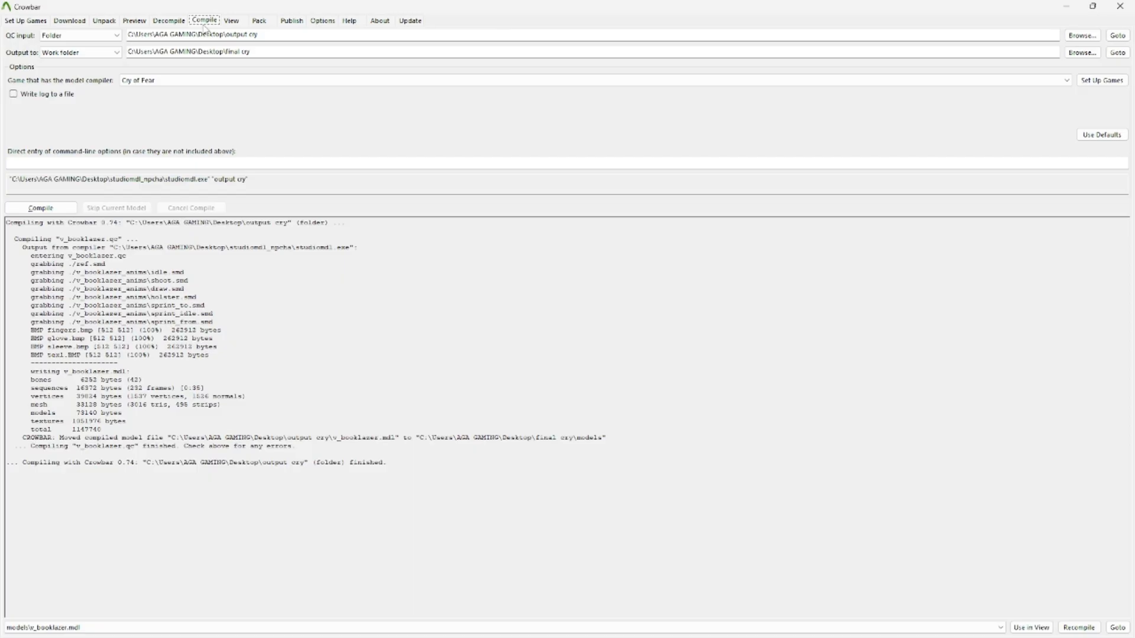
{"action": "left_click", "coordinate": [16, 211]}
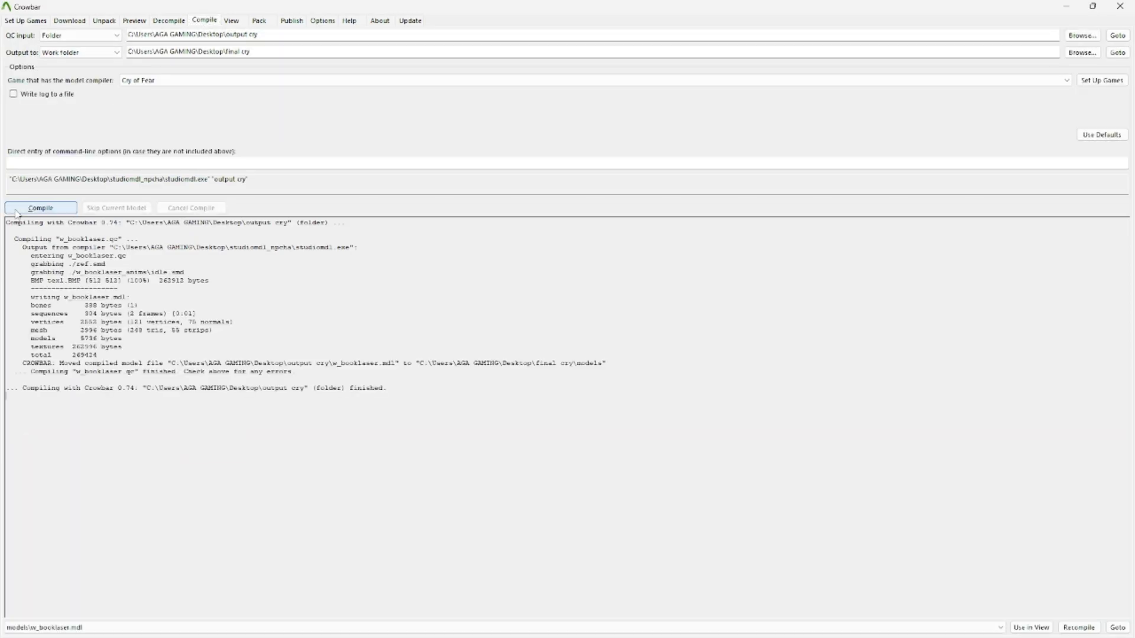
{"action": "left_click", "coordinate": [1069, 6]}
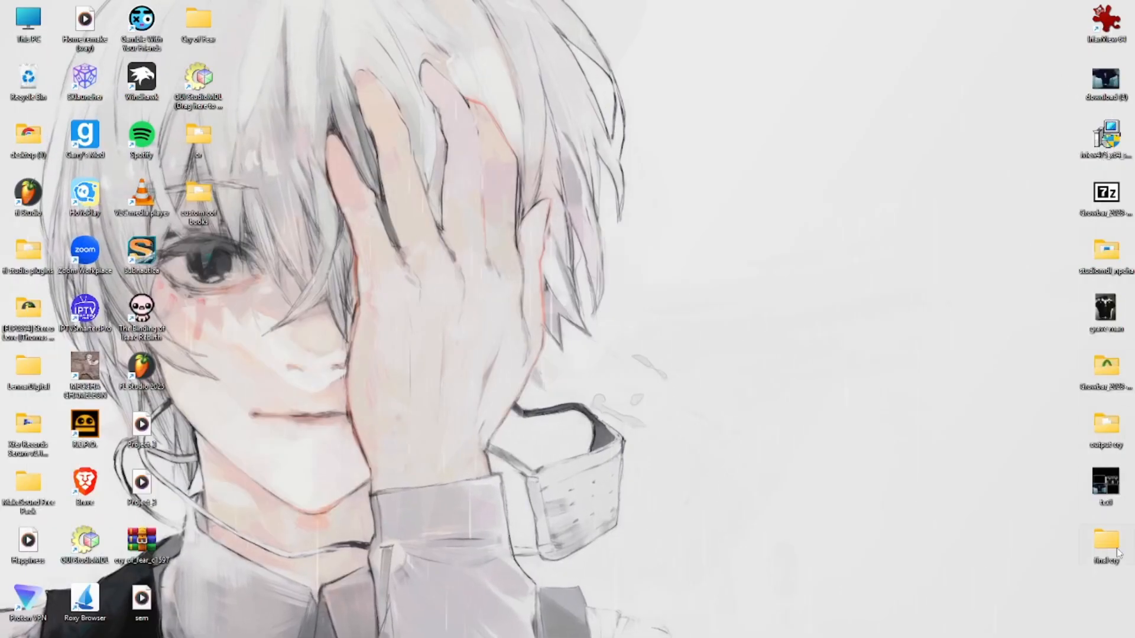
{"action": "double_click", "coordinate": [1116, 551]}
{"action": "double_click", "coordinate": [238, 109]}
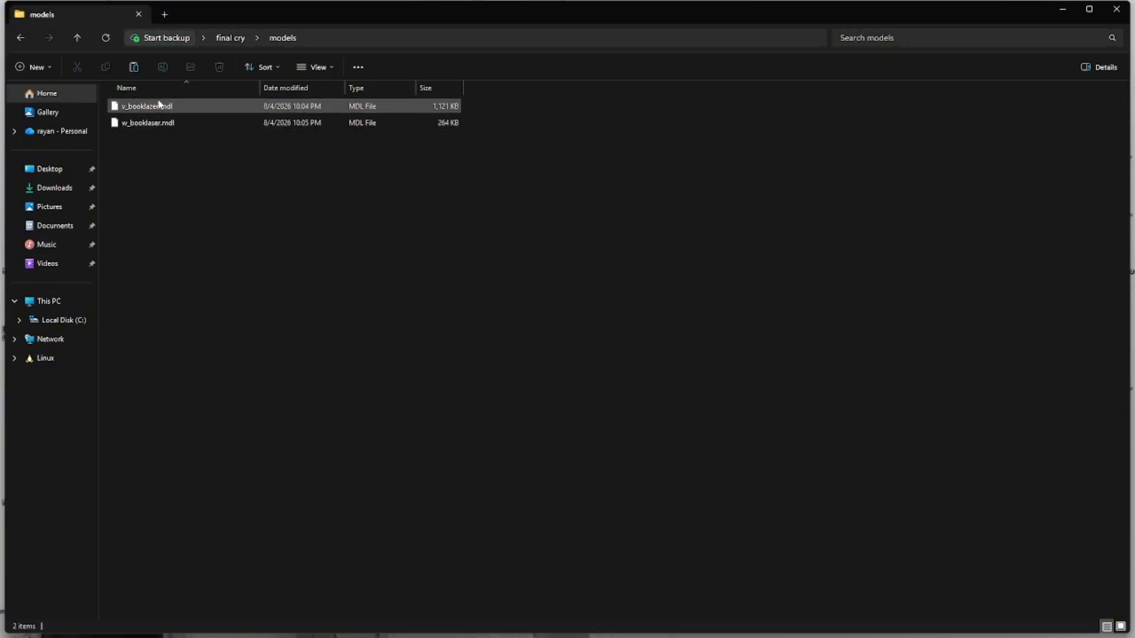
Select v_booklazer.mdl and w_booklaser.mdl in the final cry models folder, and switch to Steam to browse Cry of Fear's local files
{"action": "left_click_drag", "start_coordinate": [239, 148], "coordinate": [190, 110]}
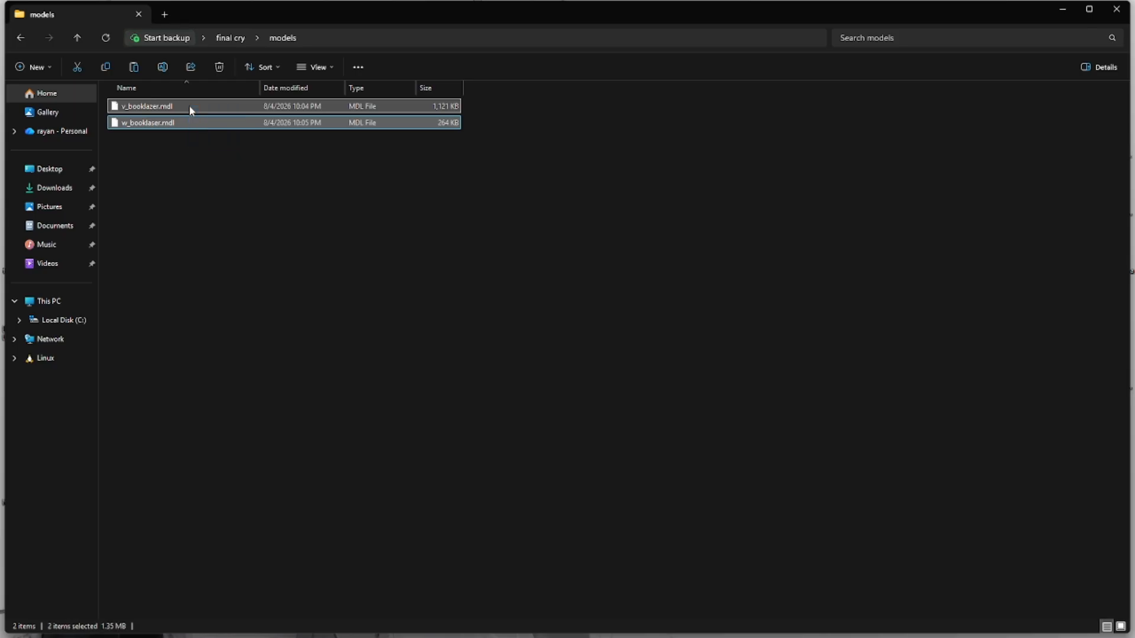
{"action": "key", "text": "alt+Tab"}
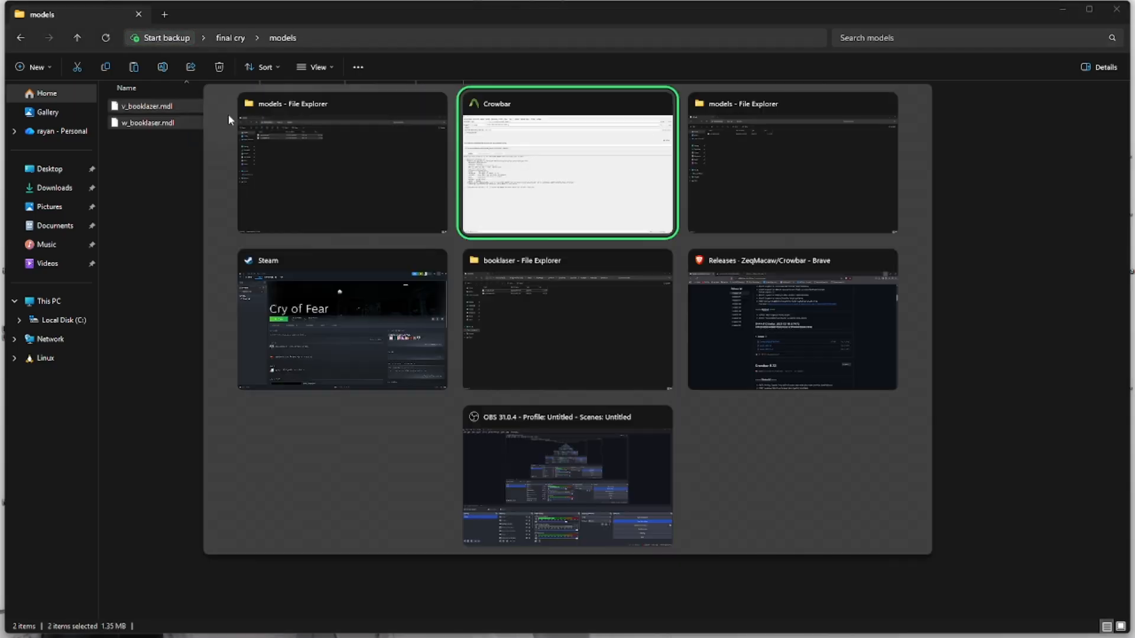
{"action": "key", "text": "alt+Tab"}
{"action": "key", "text": "alt+Tab"}
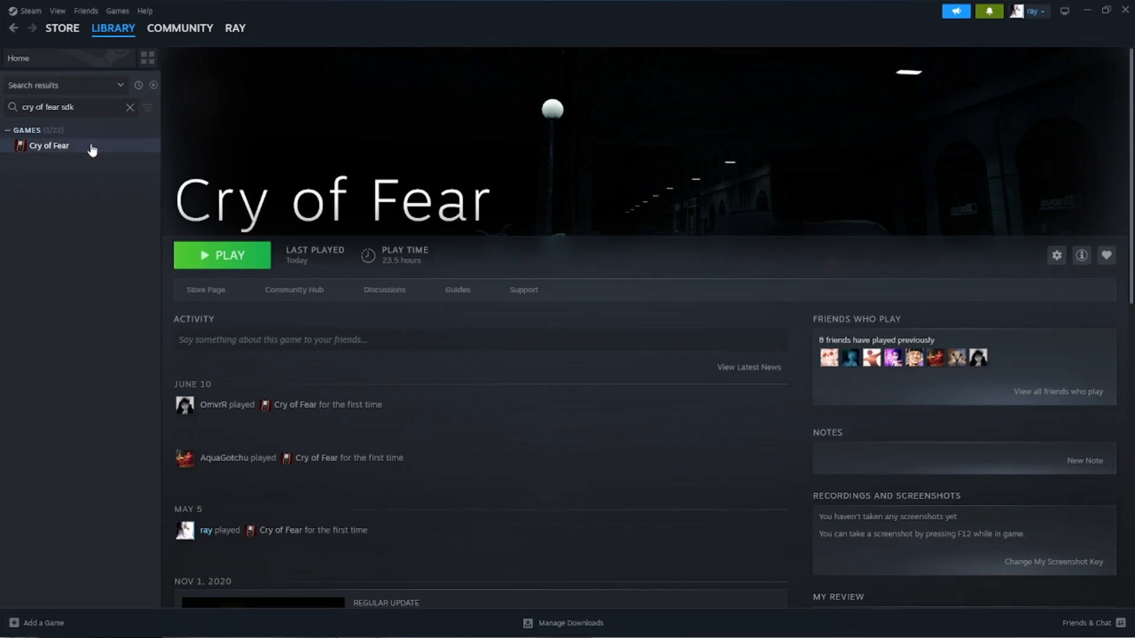
{"action": "right_click", "coordinate": [92, 149]}
{"action": "mouse_move", "coordinate": [139, 216]}
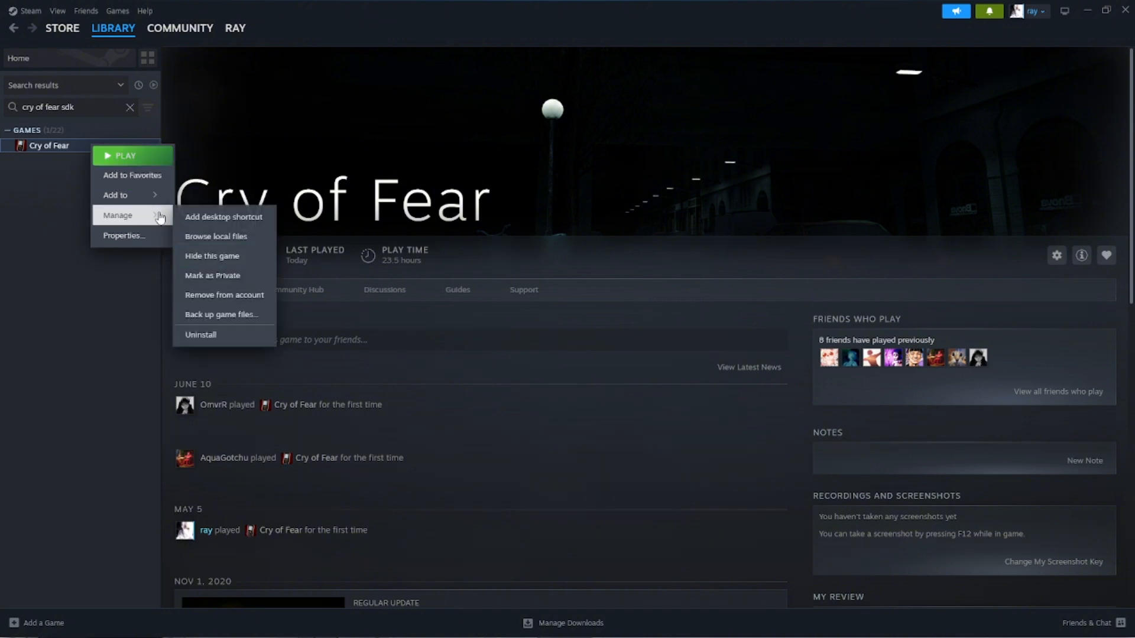
{"action": "left_click", "coordinate": [229, 236]}
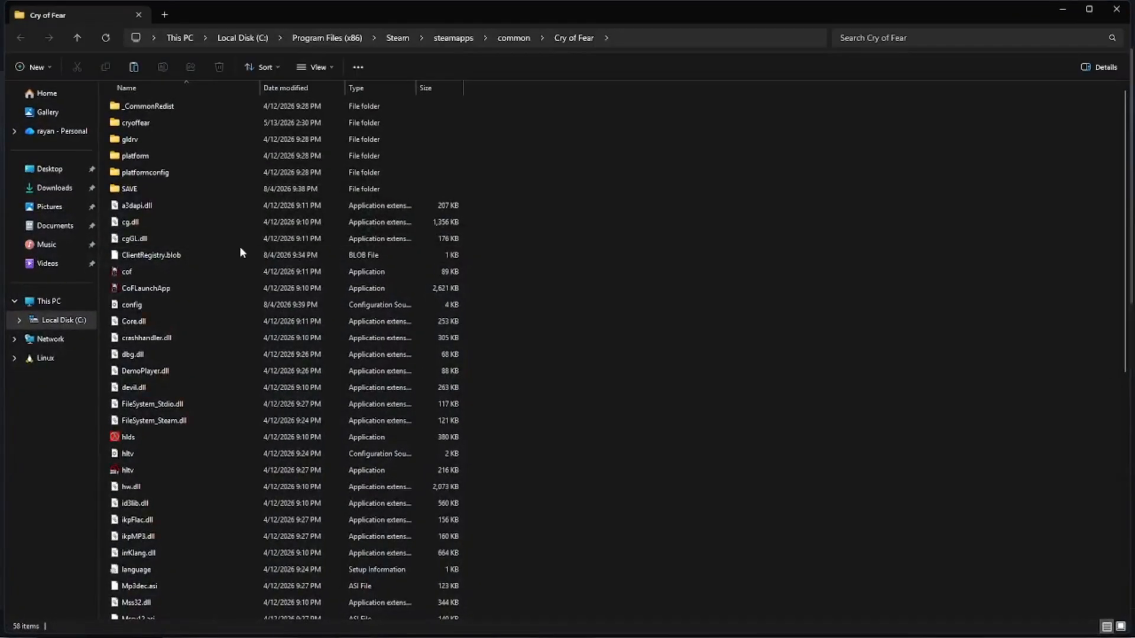
Open the booklaser weapon folder inside the game's cryoffear models directory
{"action": "left_click", "coordinate": [156, 127]}
{"action": "double_click", "coordinate": [155, 126]}
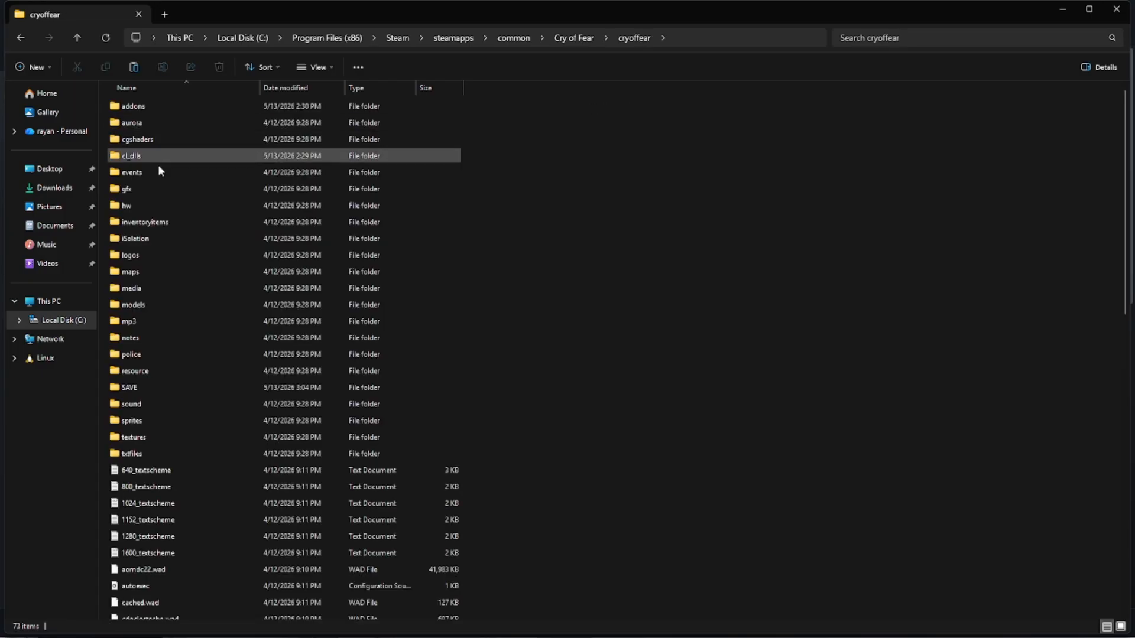
{"action": "double_click", "coordinate": [177, 306]}
{"action": "double_click", "coordinate": [158, 404]}
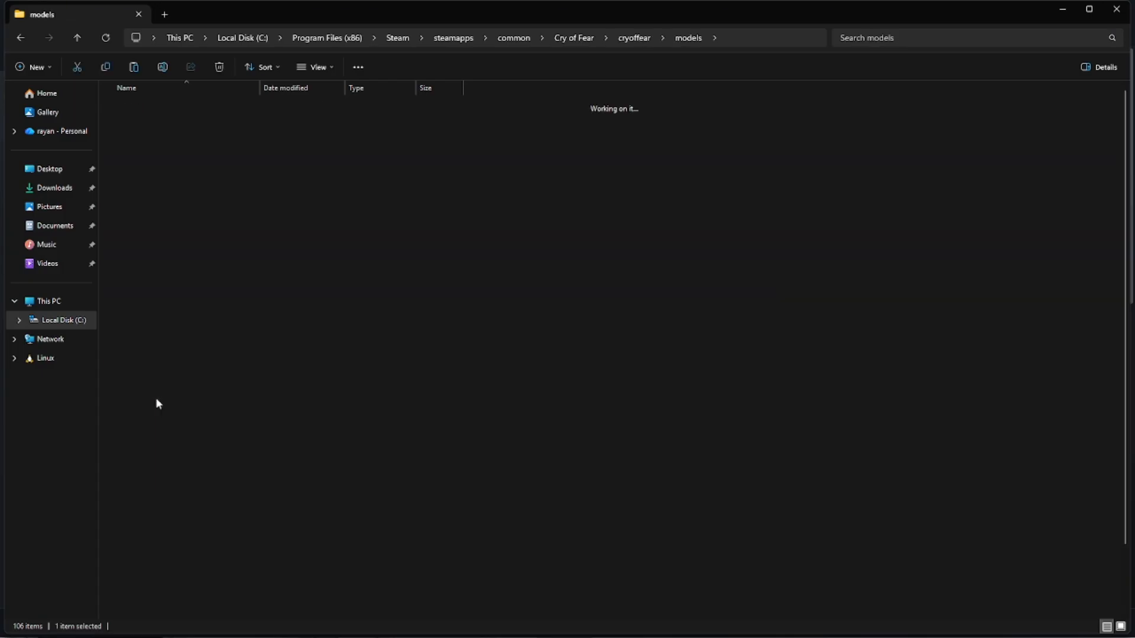
{"action": "double_click", "coordinate": [155, 126]}
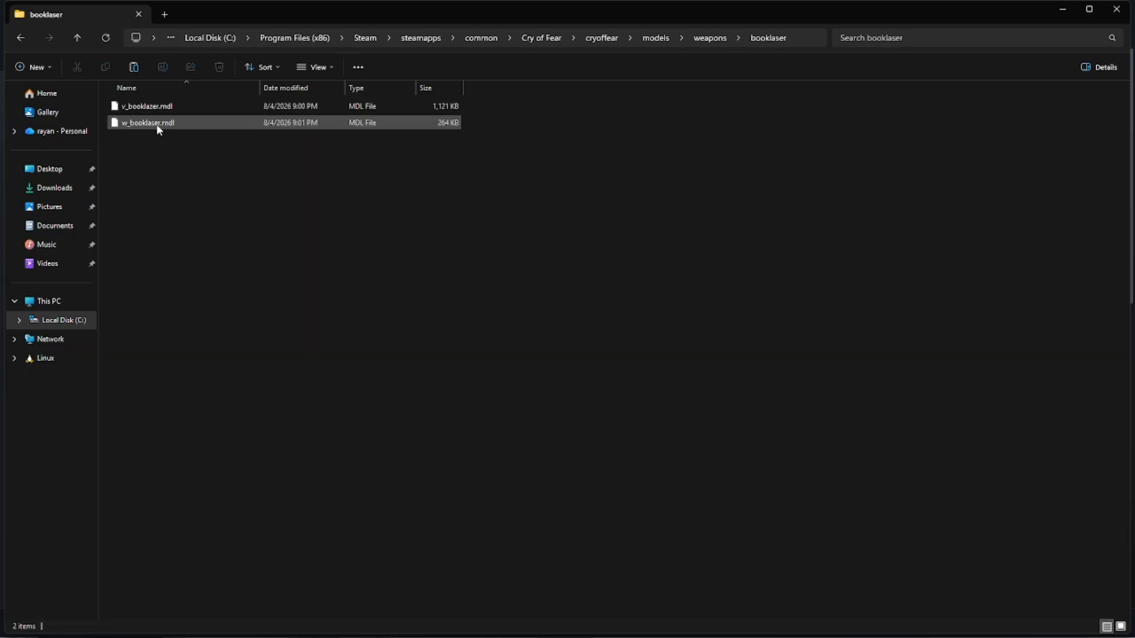
Delete v_booklazer.mdl and w_booklaser.mdl from the game's booklaser folder, undo the deletion, and close the folder
{"action": "left_click_drag", "start_coordinate": [170, 133], "coordinate": [161, 106]}
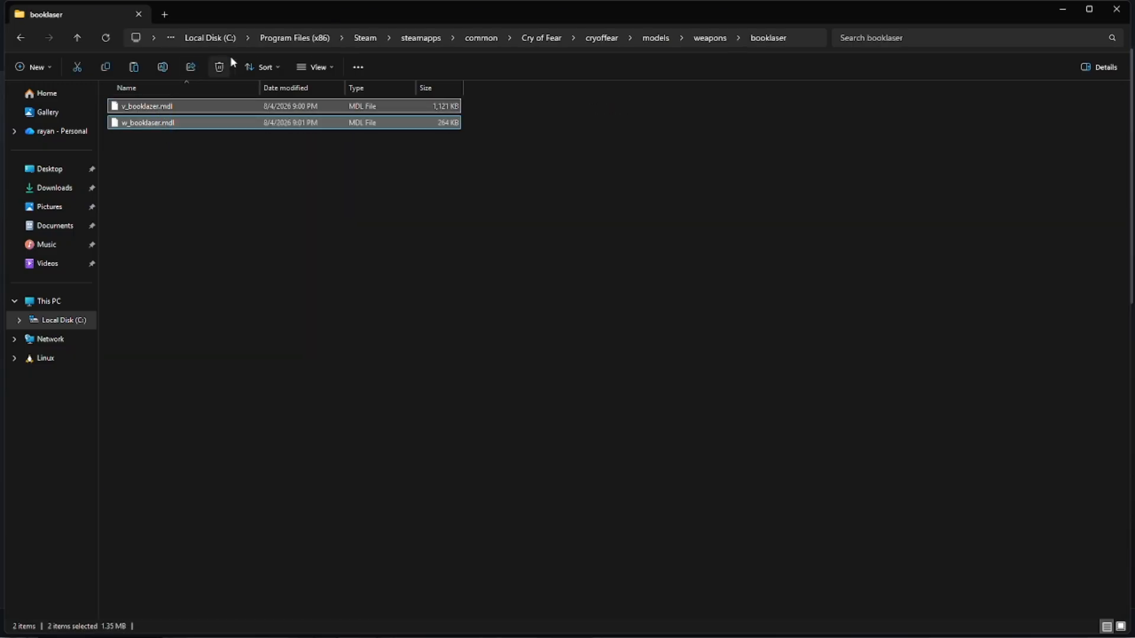
{"action": "left_click", "coordinate": [216, 67]}
{"action": "key", "text": "ctrl+z"}
{"action": "left_click", "coordinate": [1120, 4]}
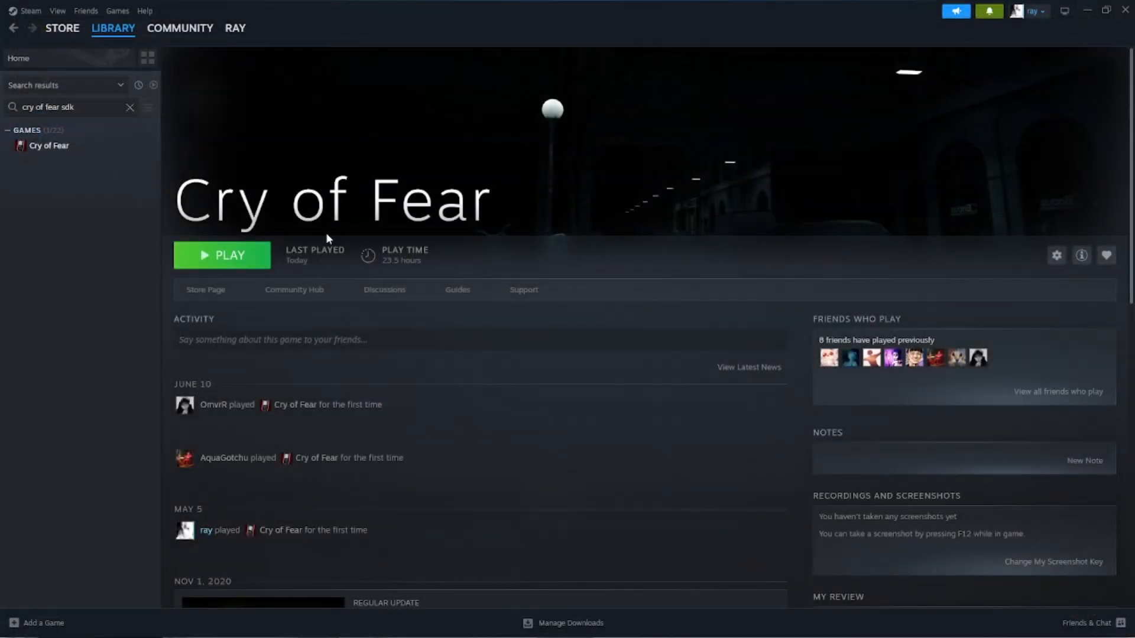
Launch Cry of Fear from its Steam library page
{"action": "key", "text": "alt+Tab"}
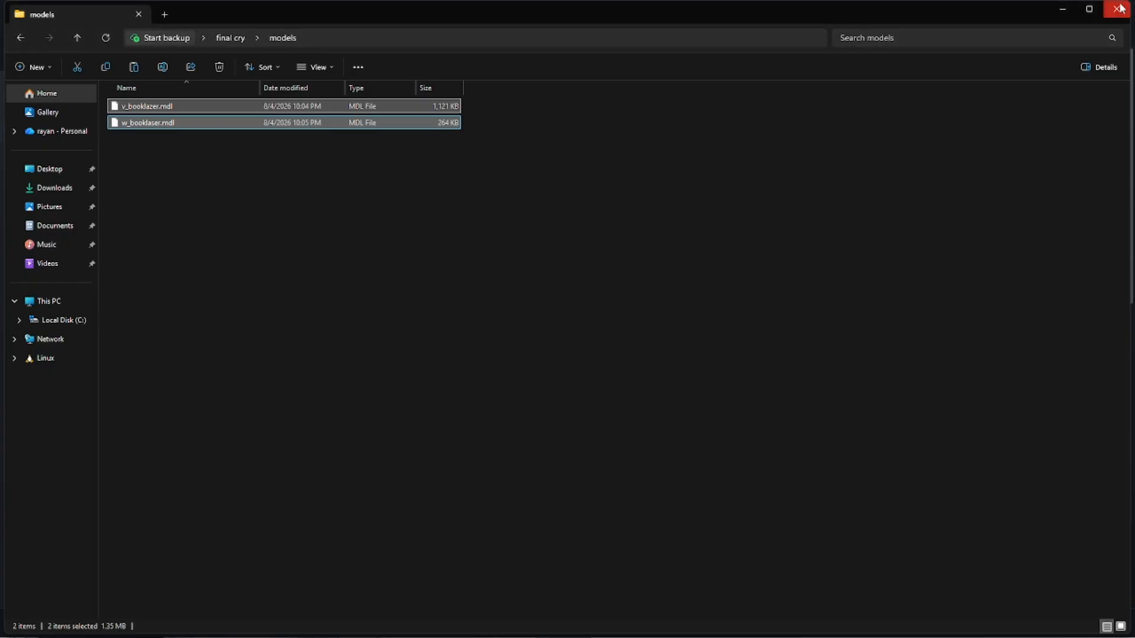
{"action": "key", "text": "alt+Tab"}
{"action": "left_click", "coordinate": [251, 272]}
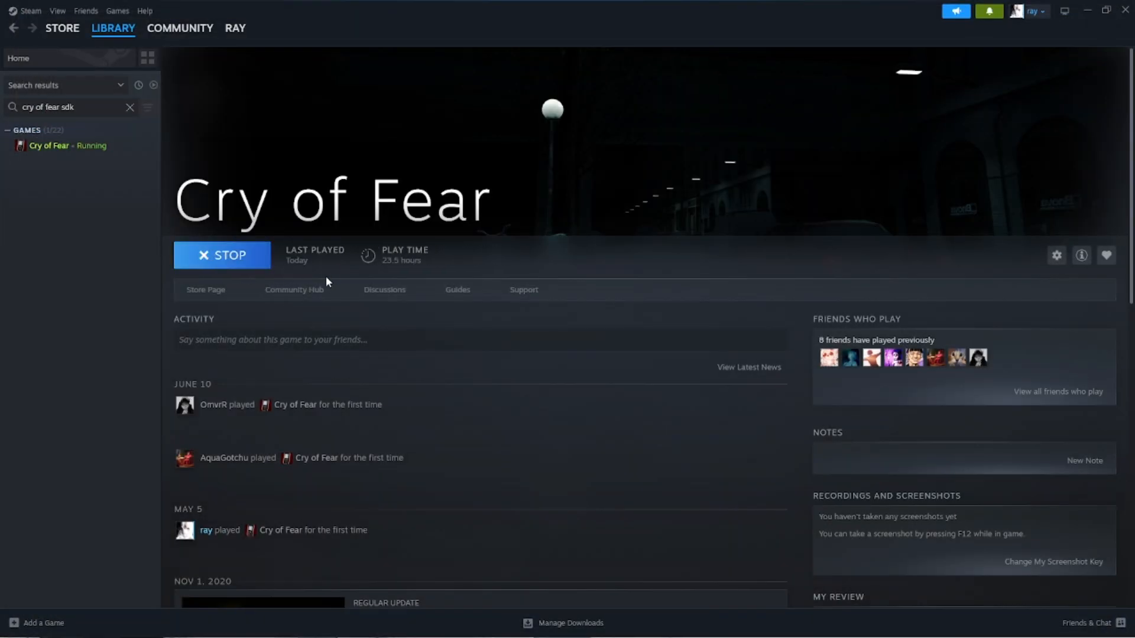
{"action": "left_click", "coordinate": [356, 486]}
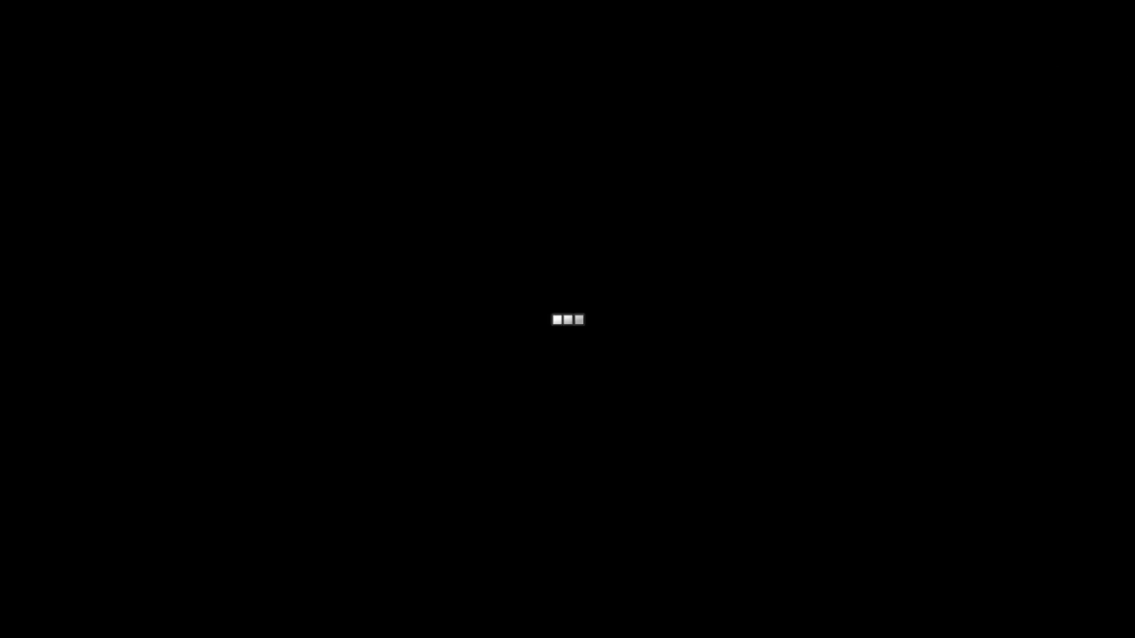
{"action": "key", "text": "w"}
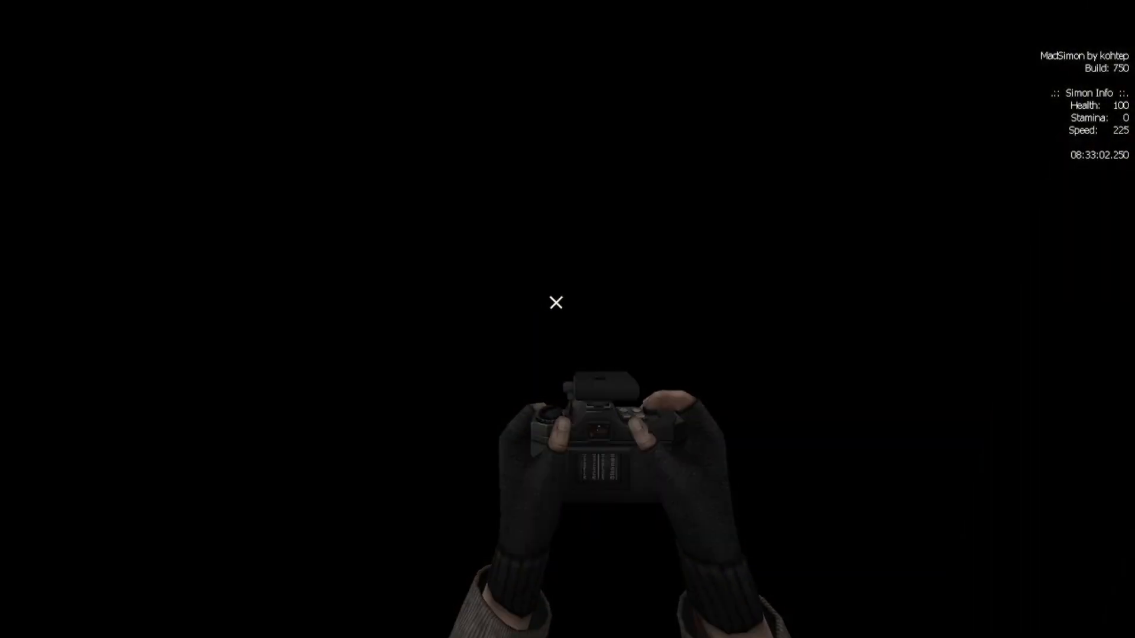
{"action": "left_click", "coordinate": [556, 302]}
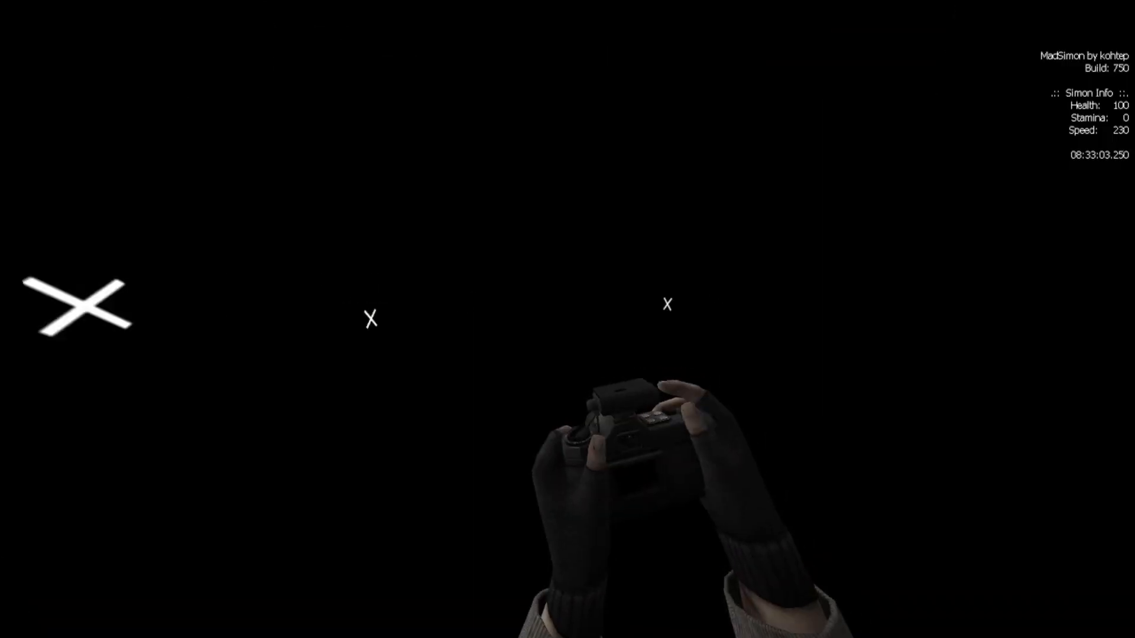
{"action": "left_click", "coordinate": [555, 293]}
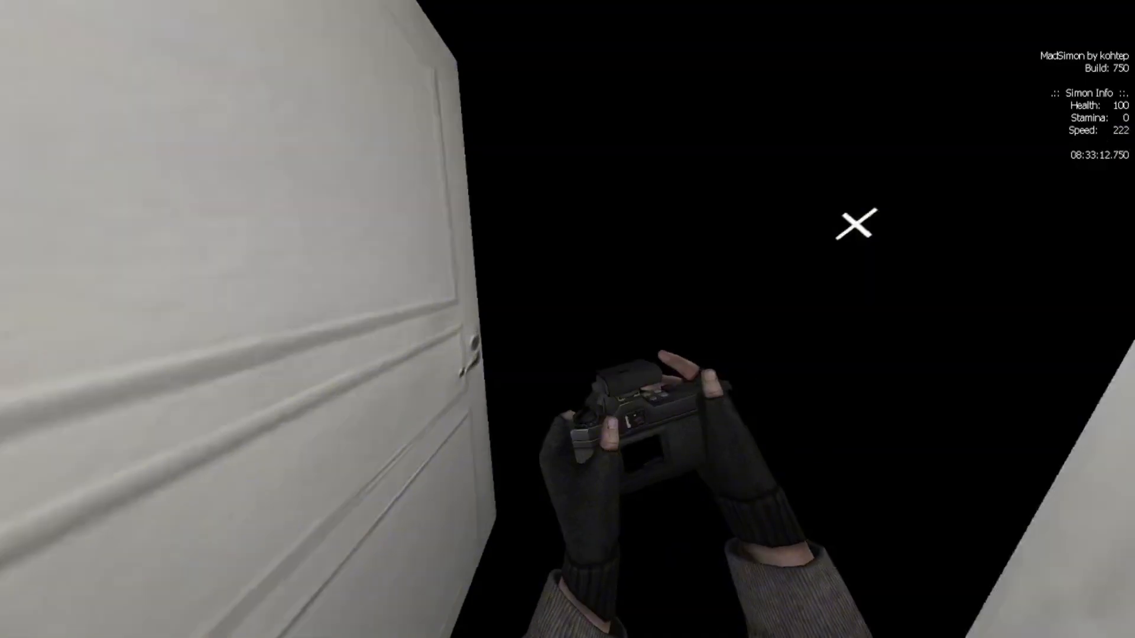
{"action": "left_click", "coordinate": [568, 309]}
{"action": "key", "text": "w"}
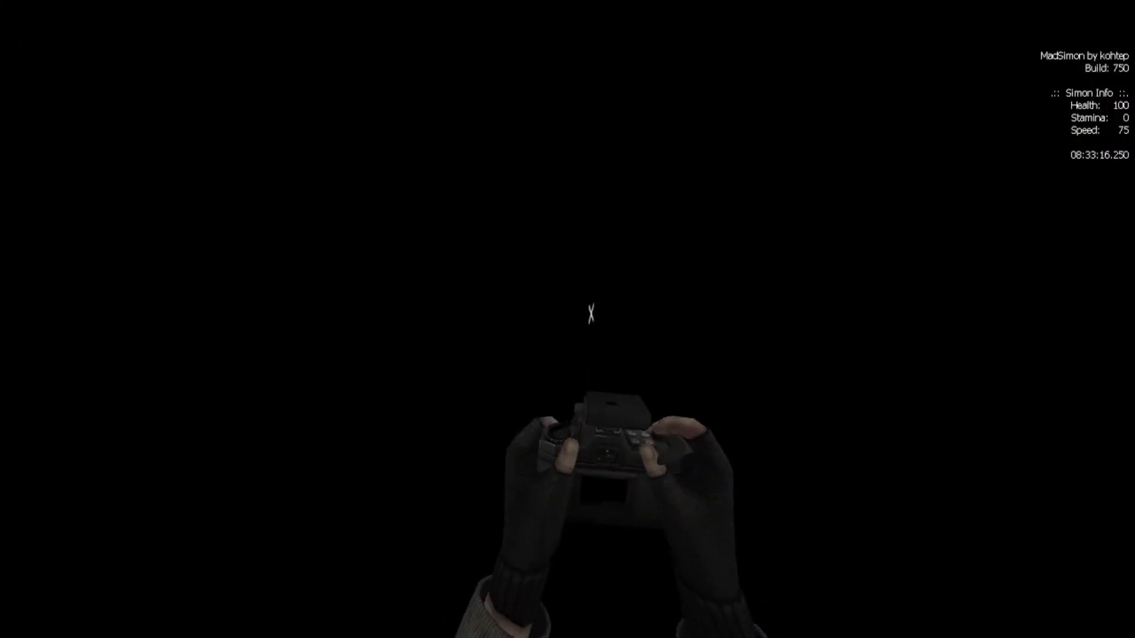
{"action": "left_click", "coordinate": [591, 299]}
{"action": "key", "text": "w"}
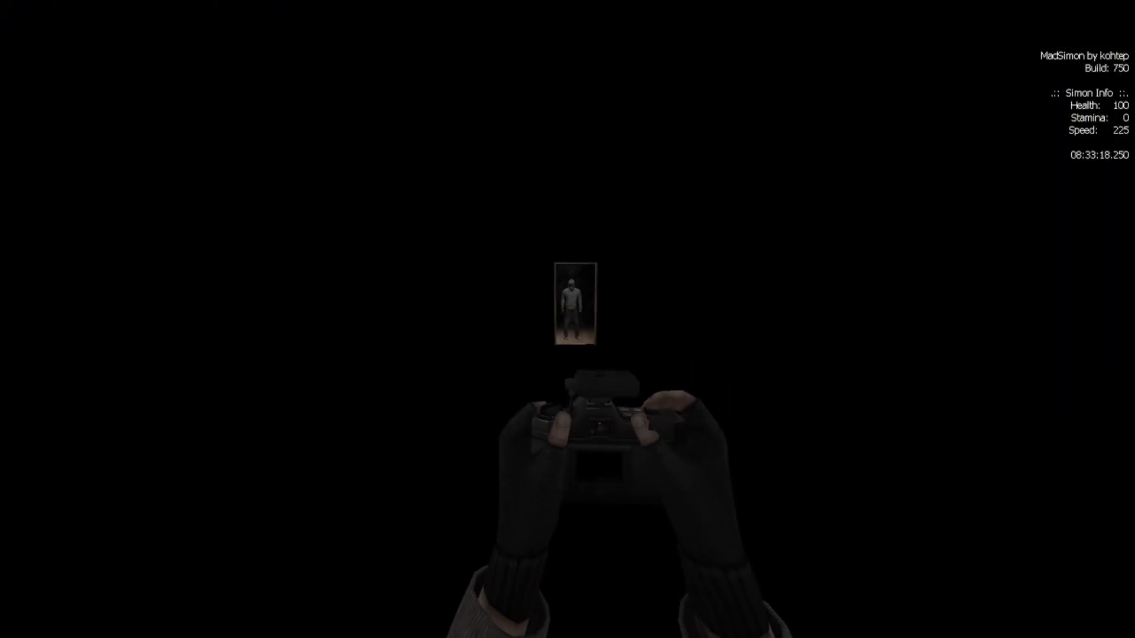
{"action": "key", "text": "s"}
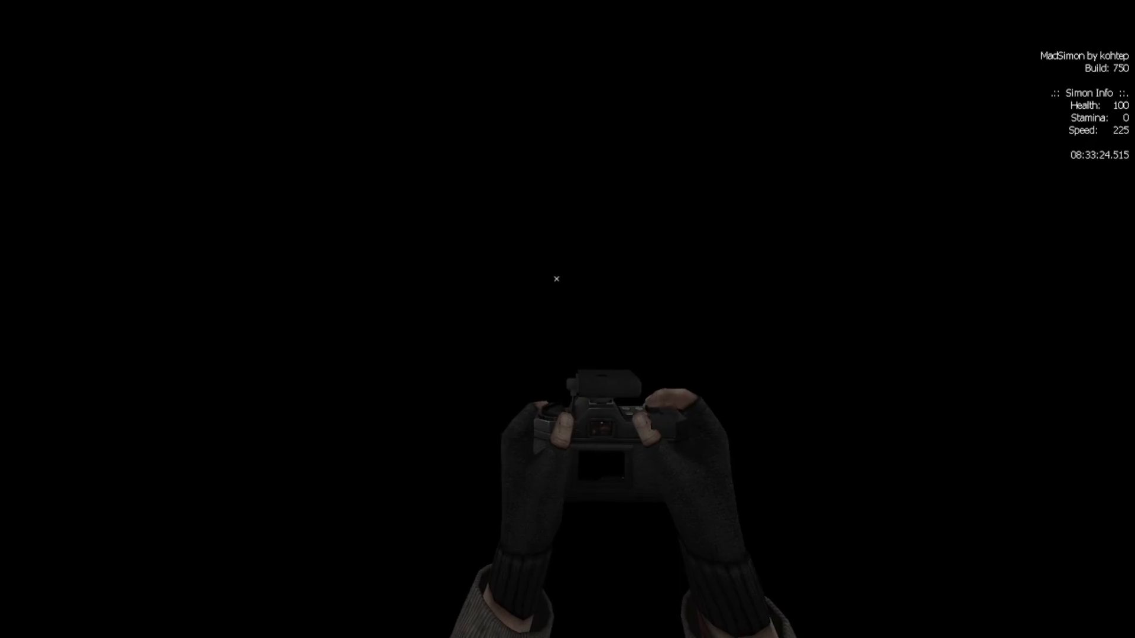
{"action": "key", "text": "w"}
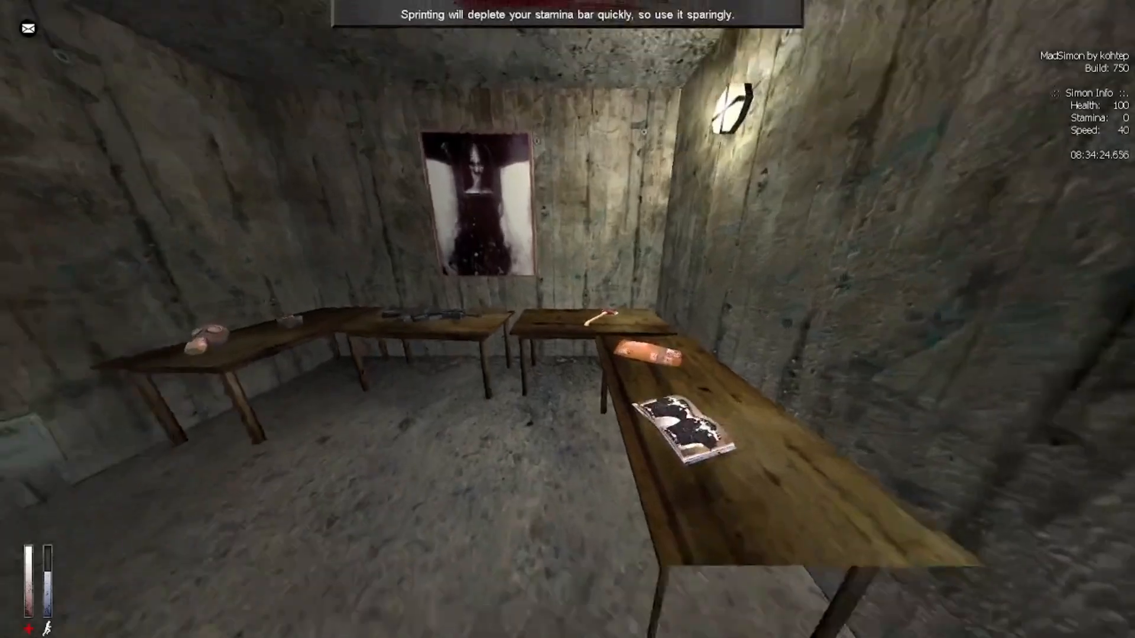
Pick up Simon's Book from the table in the weapons room and examine its retextured cover in first-person view
{"action": "key", "text": "w"}
{"action": "key", "text": "e"}
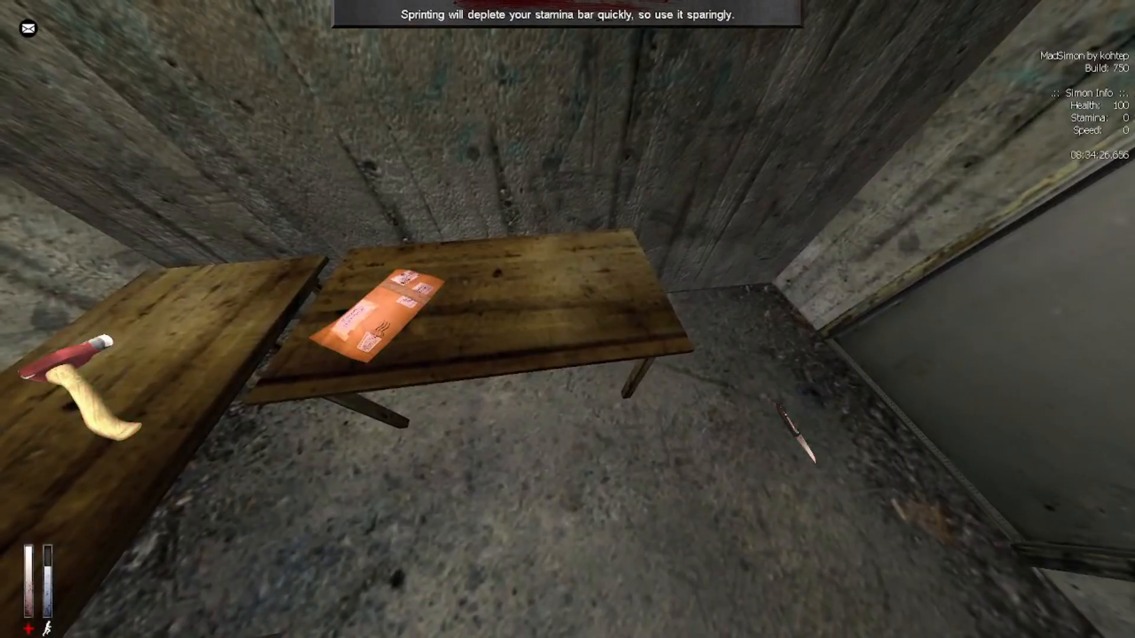
{"action": "key", "text": "s"}
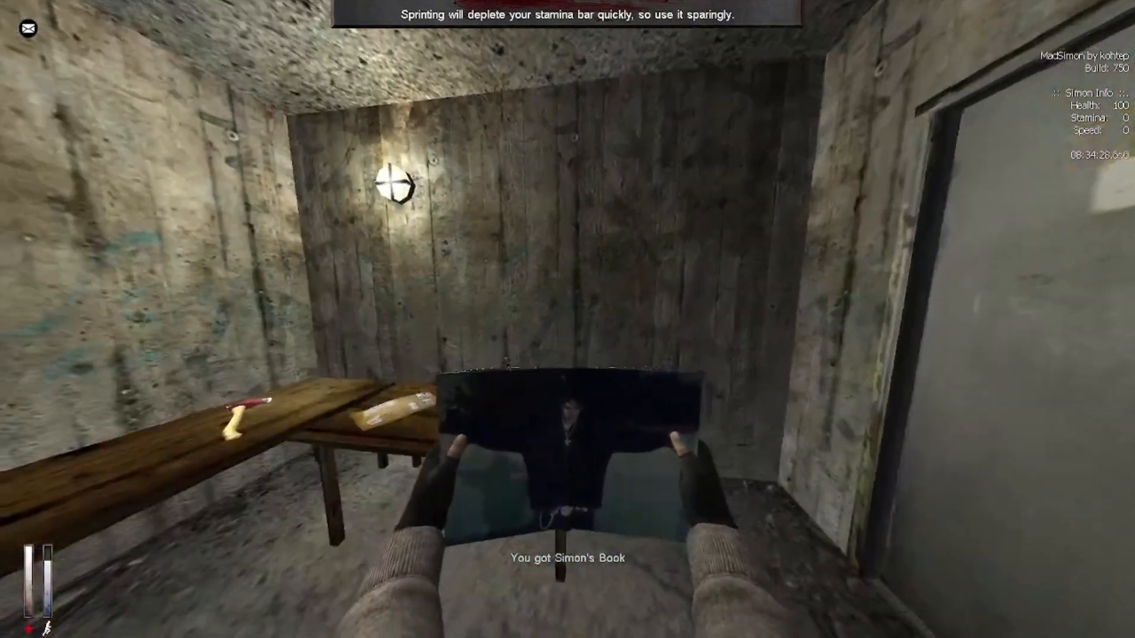
{"action": "key", "text": "s"}
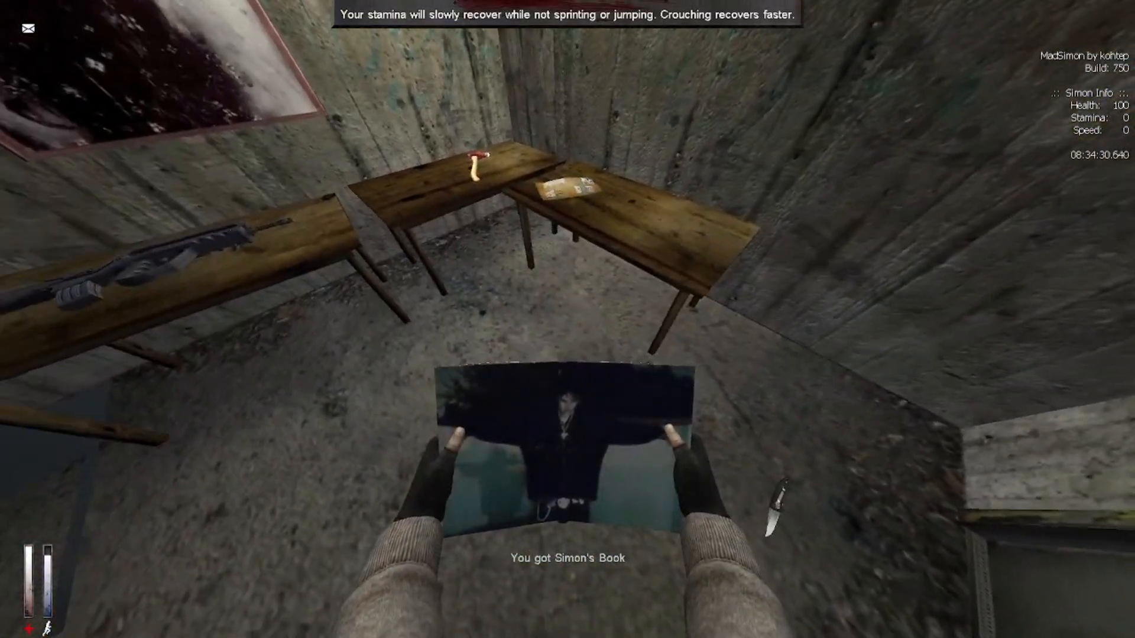
Drop Simon's Book from the inventory, examine its world model on the floor, and pick it up again
{"action": "key", "text": "Tab"}
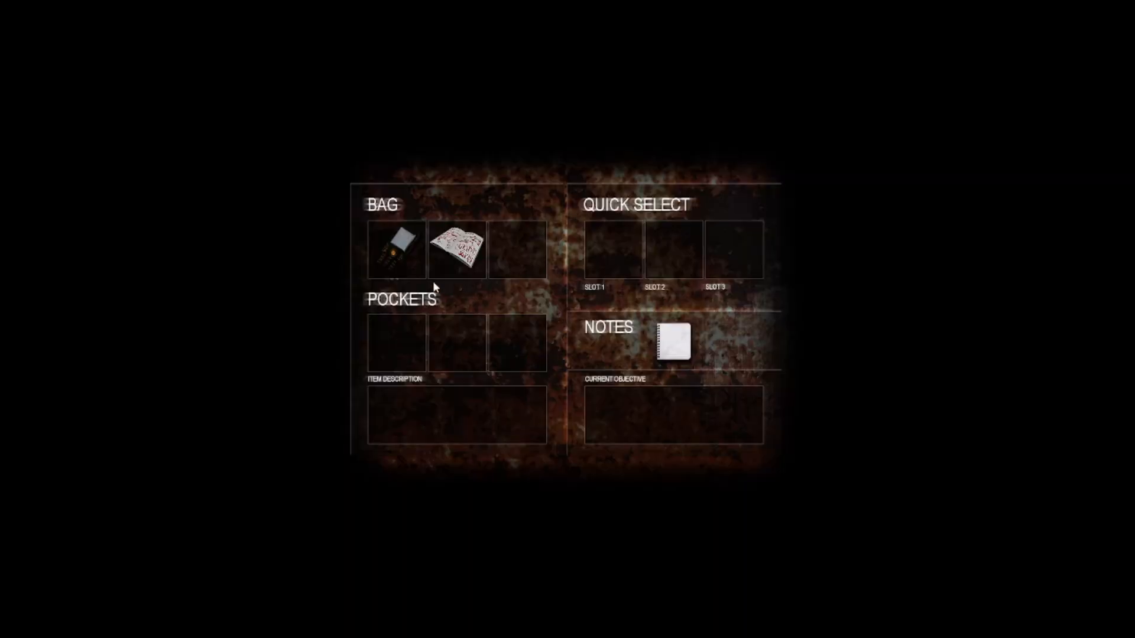
{"action": "left_click", "coordinate": [477, 266]}
{"action": "left_click", "coordinate": [519, 281]}
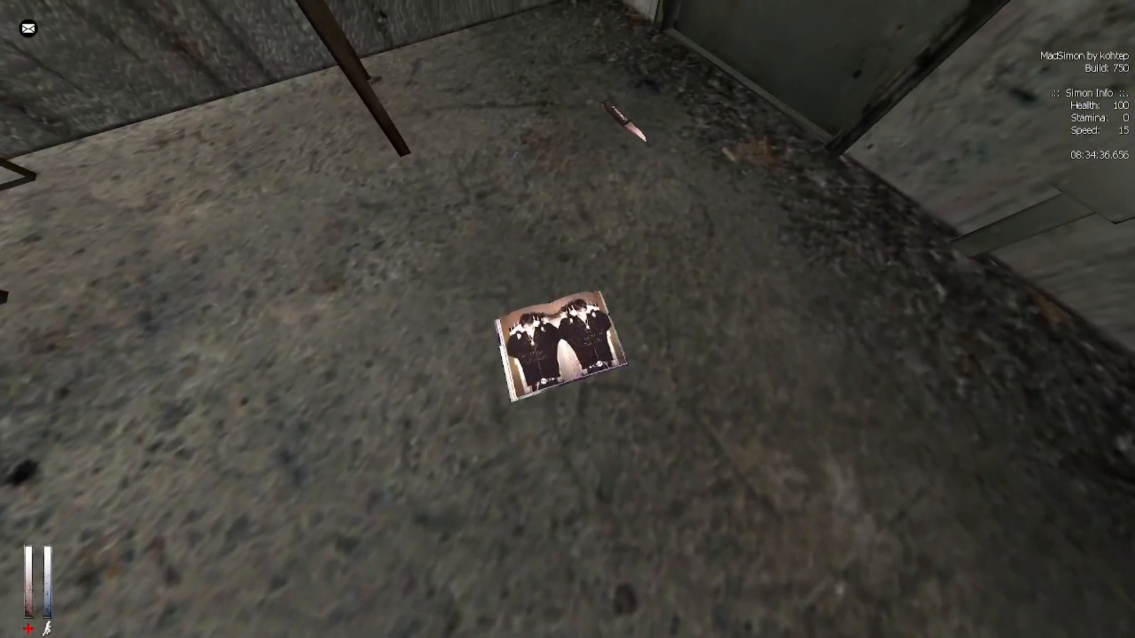
{"action": "key", "text": "e"}
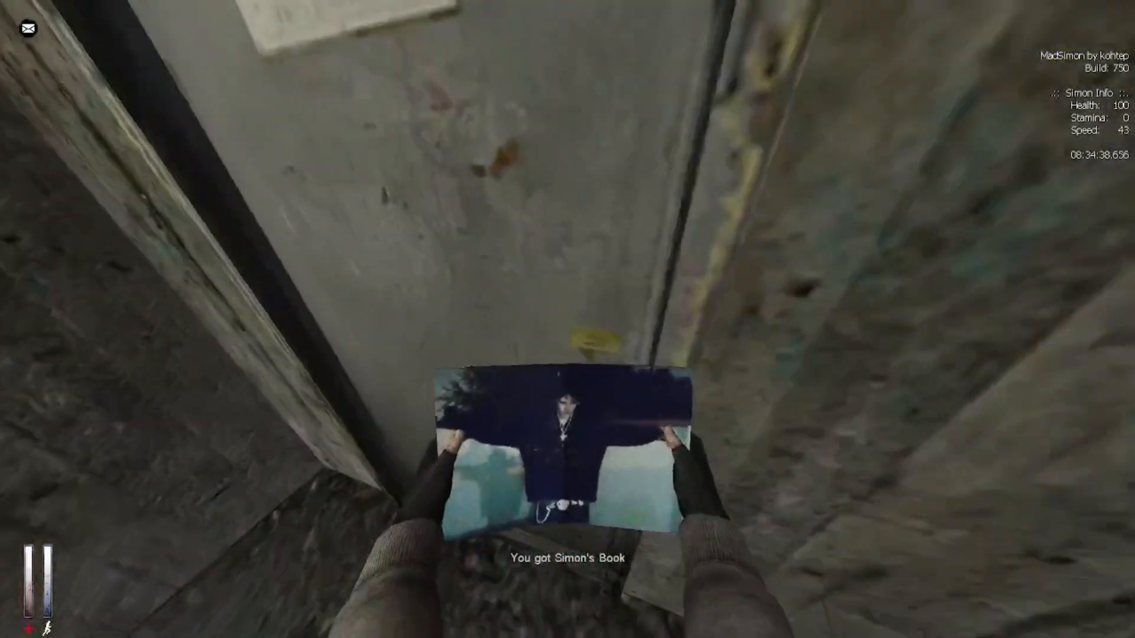
Go through the door into the tiled corridor and fire the book to test the retextured weapon
{"action": "key", "text": "e"}
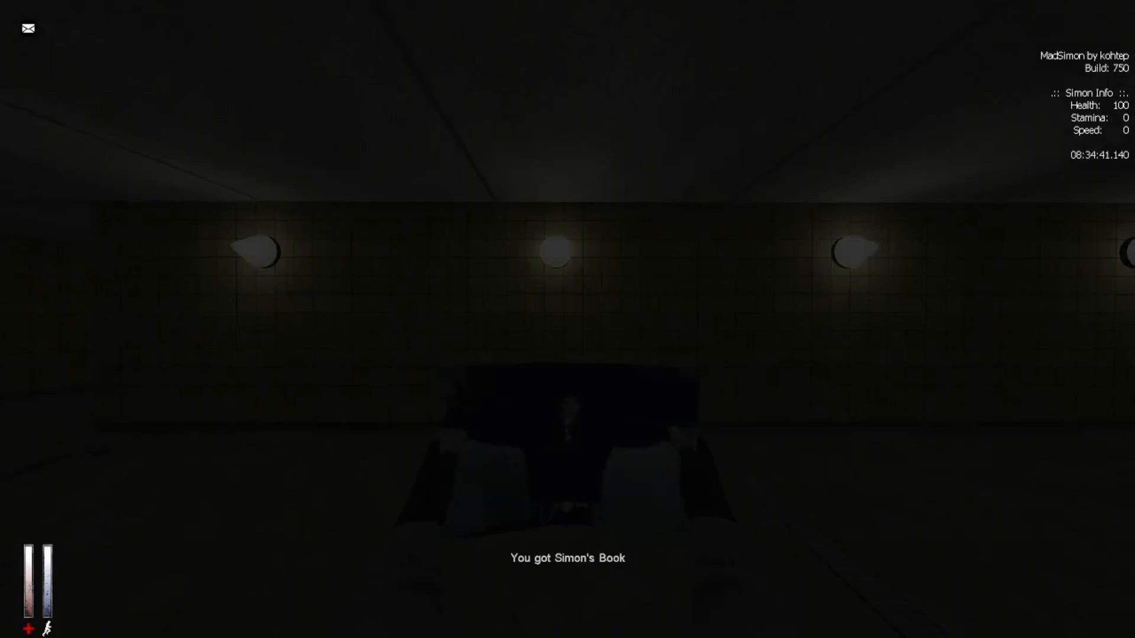
{"action": "key", "text": "w"}
{"action": "left_click", "coordinate": [568, 319]}
{"action": "left_click", "coordinate": [567, 319]}
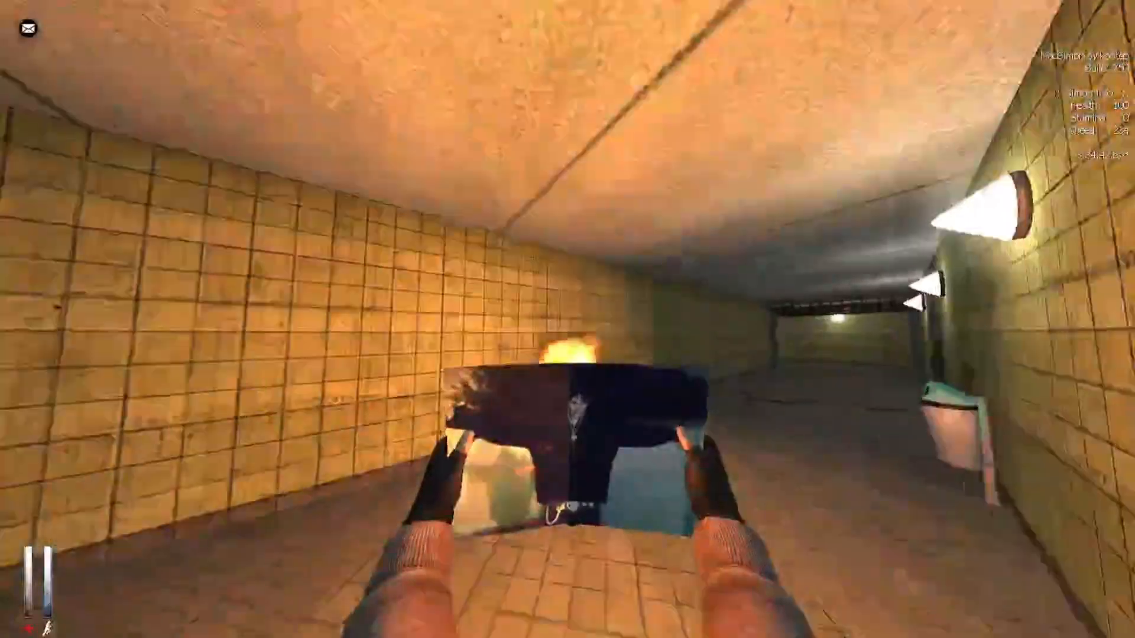
{"action": "key", "text": "w"}
{"action": "key", "text": "shift"}
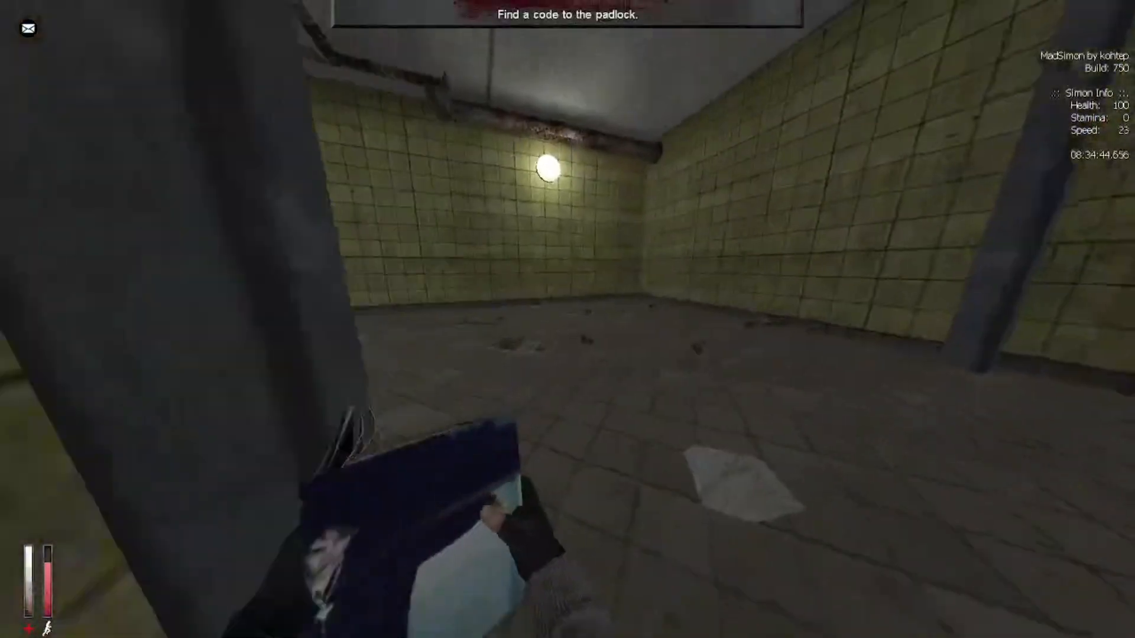
{"action": "key", "text": "w"}
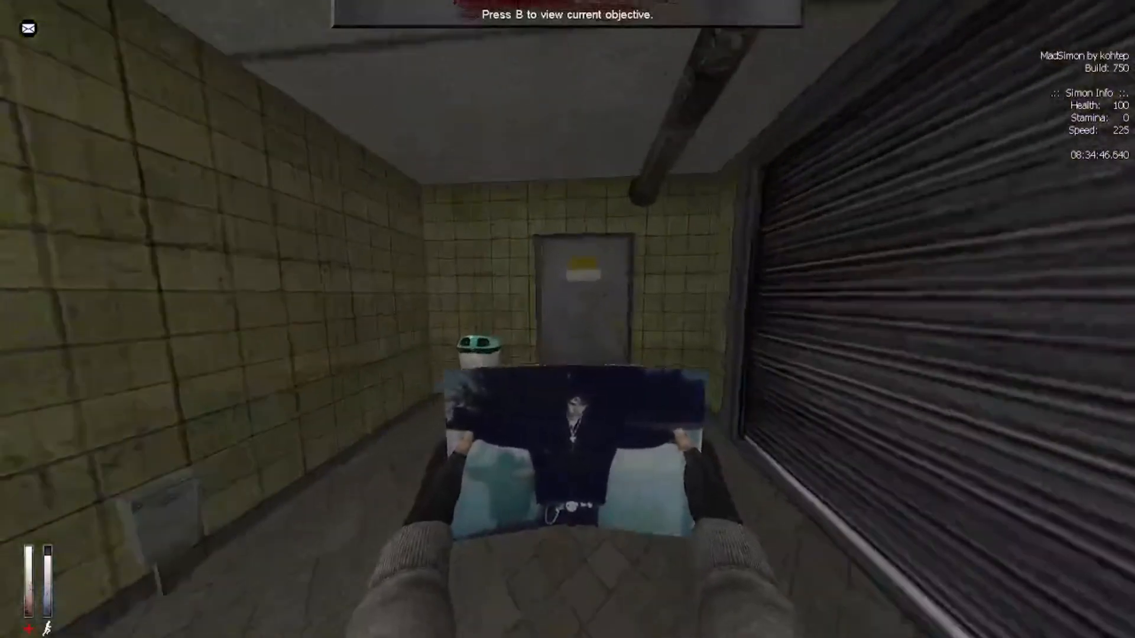
{"action": "key", "text": "w"}
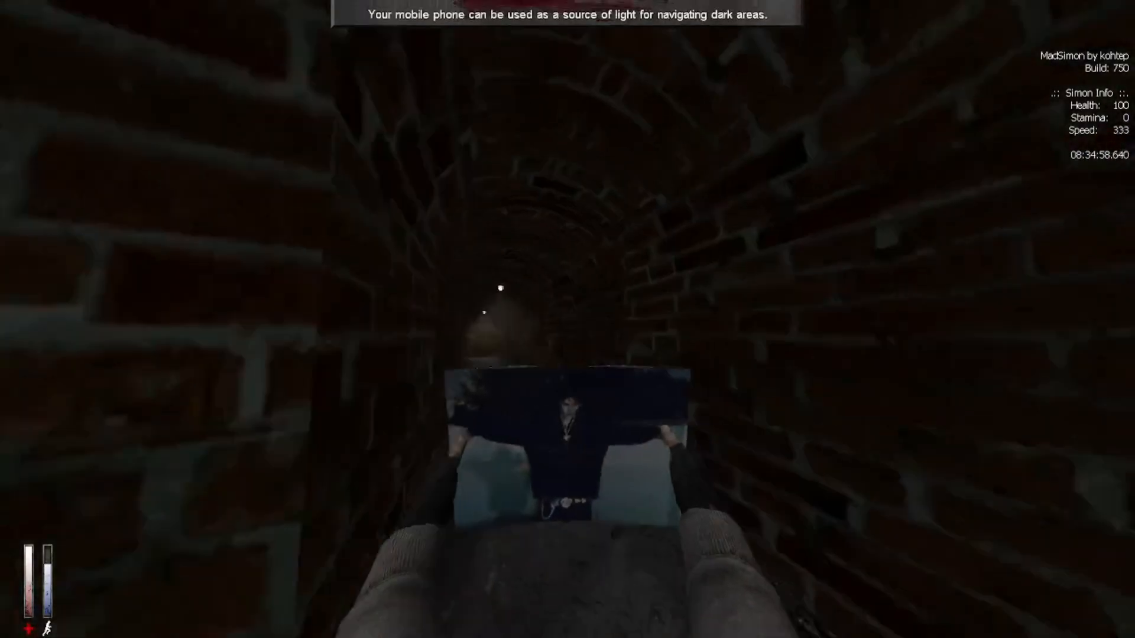
{"action": "key", "text": "w"}
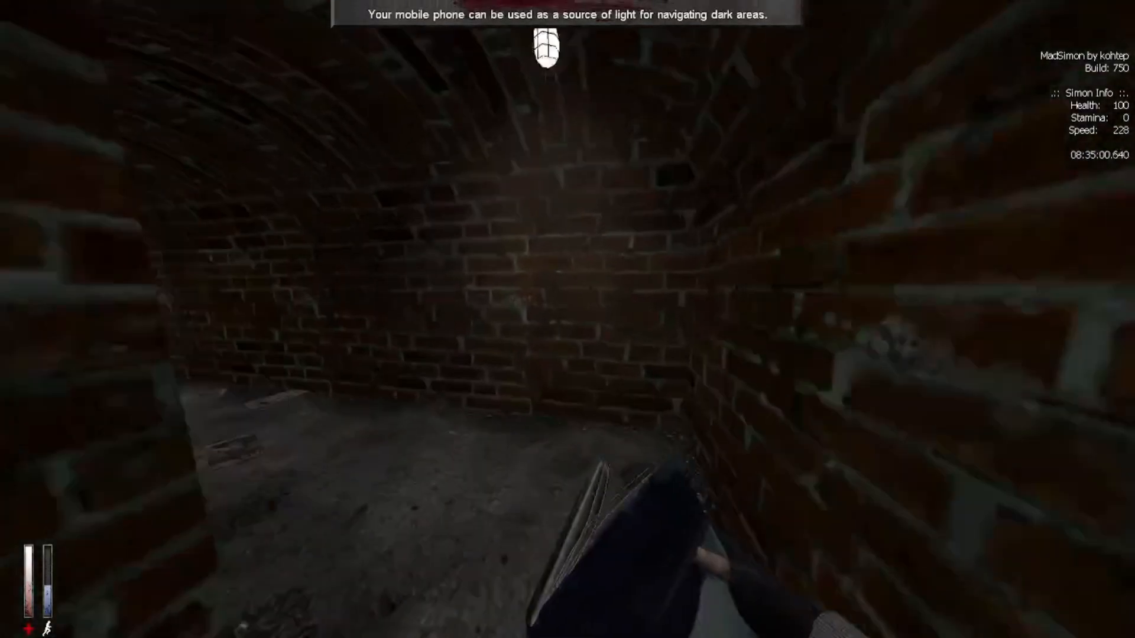
{"action": "key", "text": "w"}
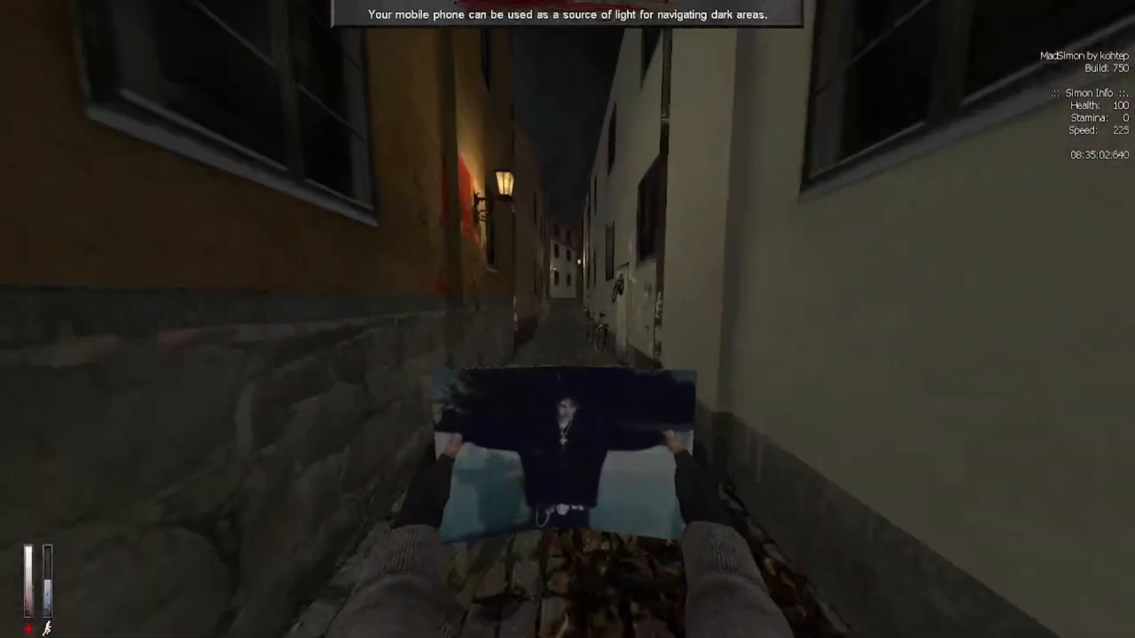
{"action": "key", "text": "w"}
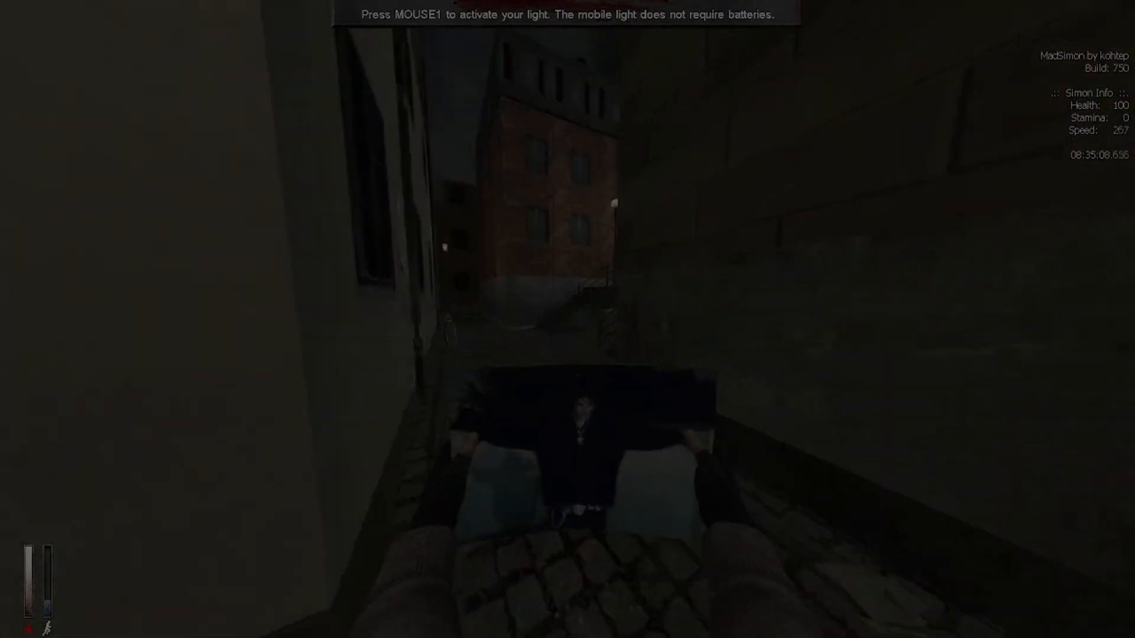
{"action": "key", "text": "w"}
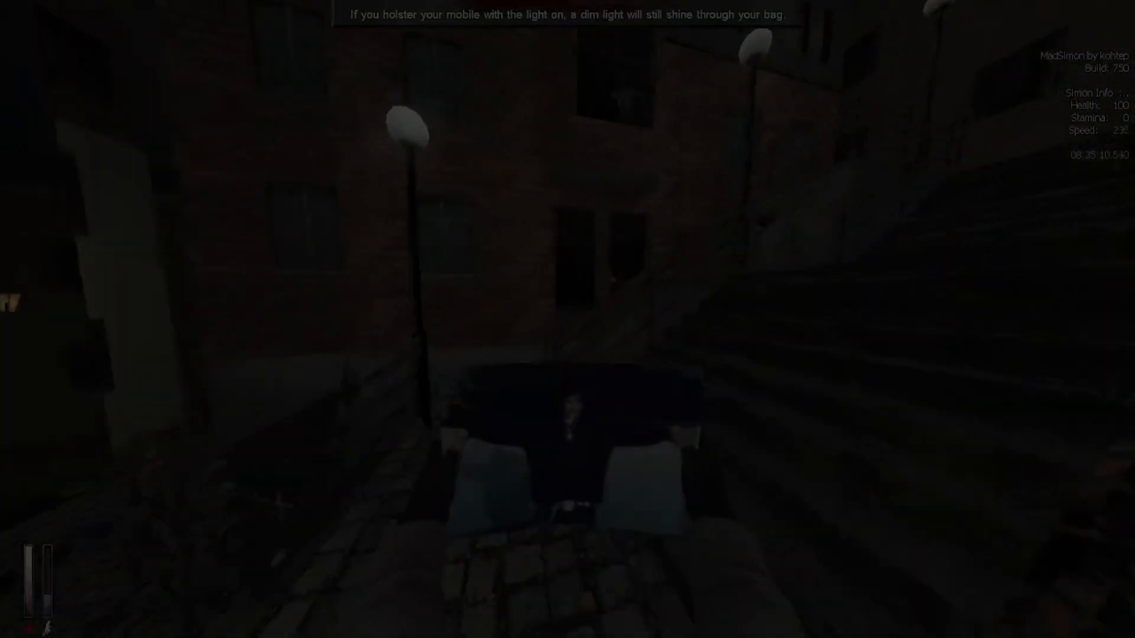